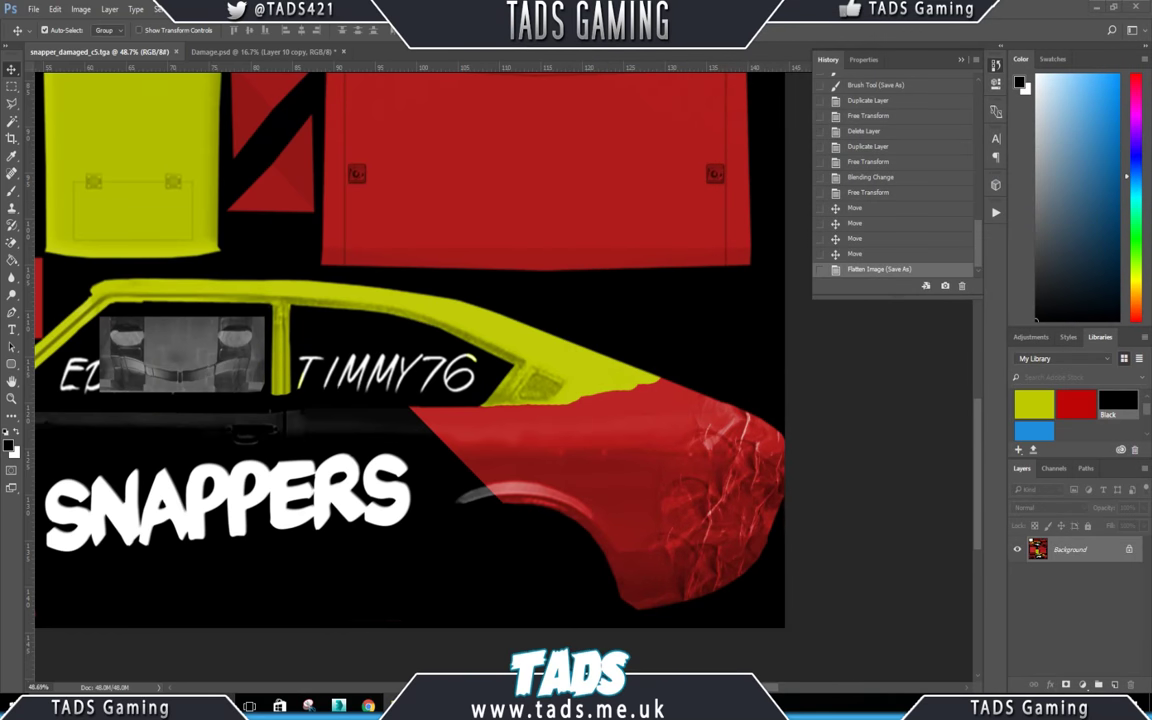
Step: Open the mk1c_n.tga normal map and the mk1c_s.tga specular map for inspection and close both
drag(1149, 100, 678, 54)
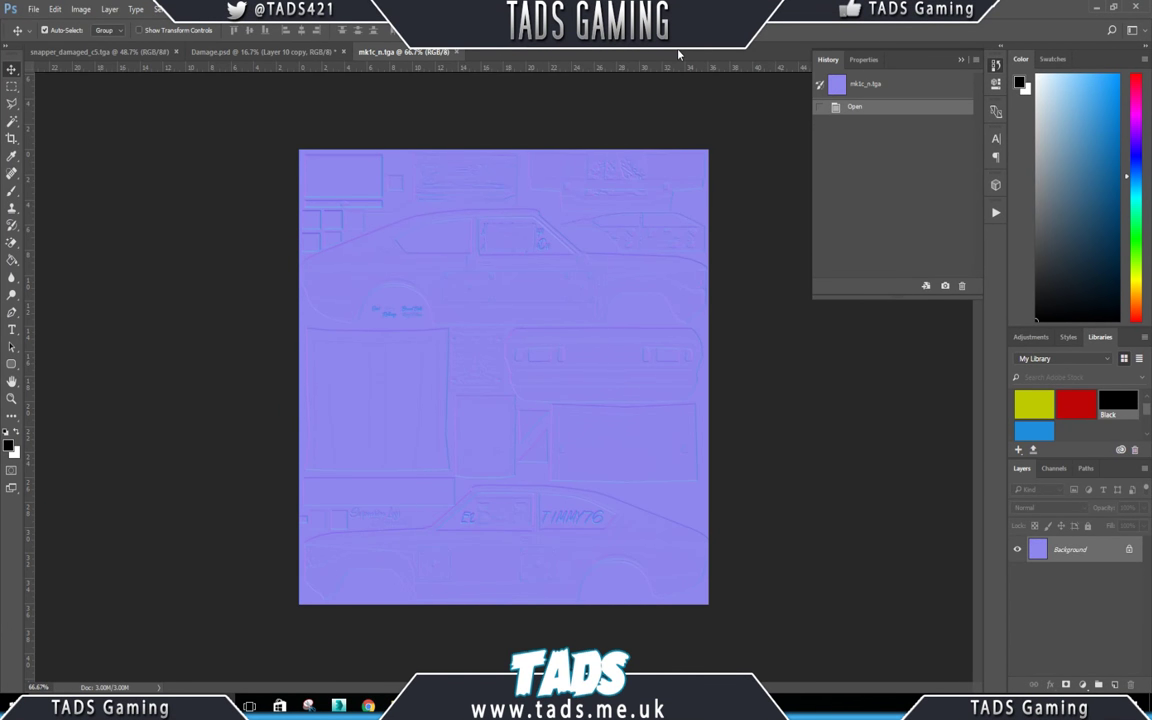
click(456, 52)
scroll(497, 452, down, 5)
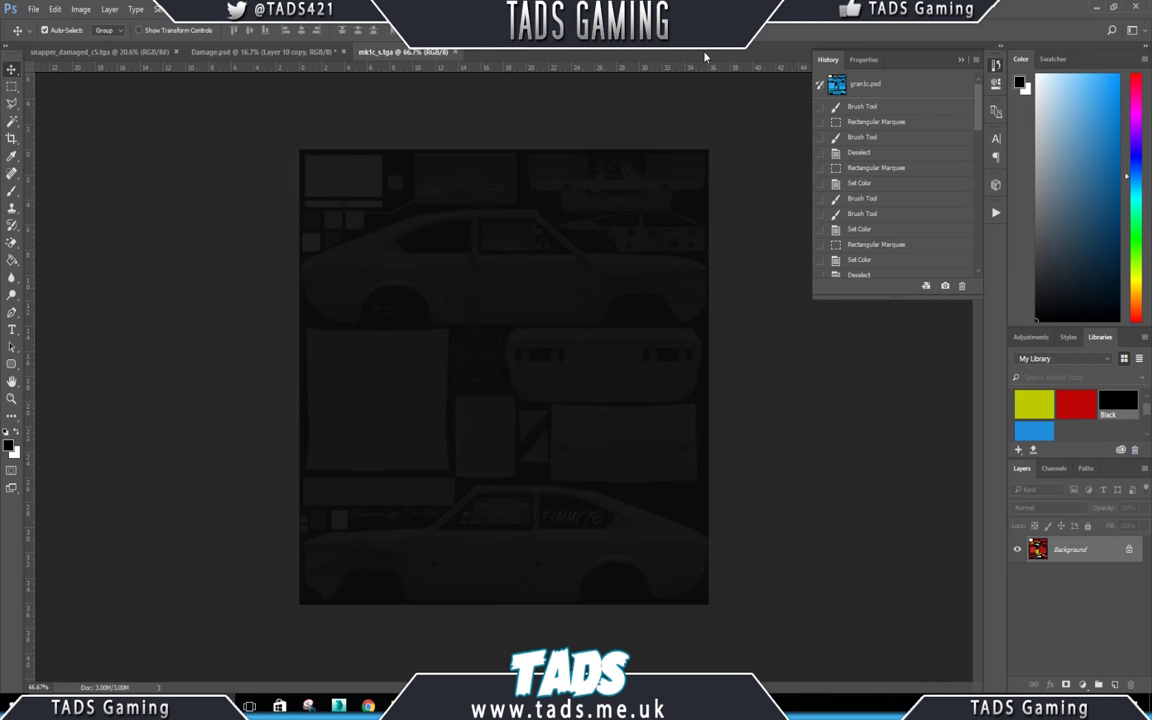
click(455, 52)
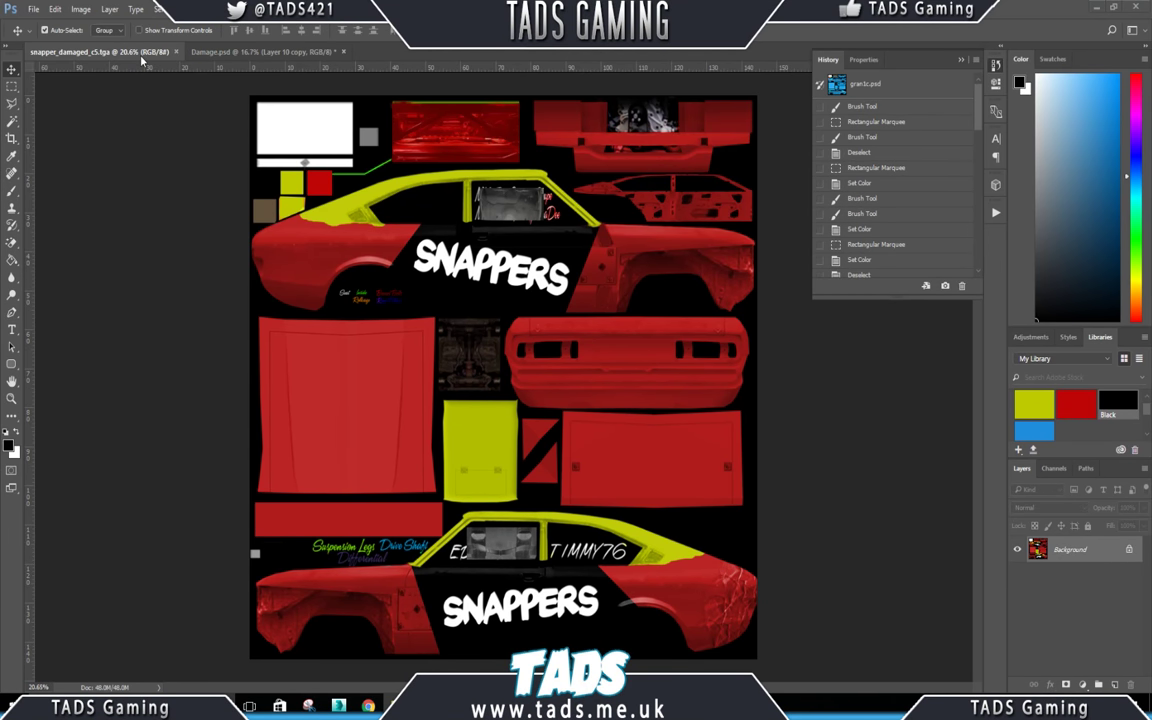
Step: Close snapper_damaged_c5.tga and Damage.psd
click(177, 52)
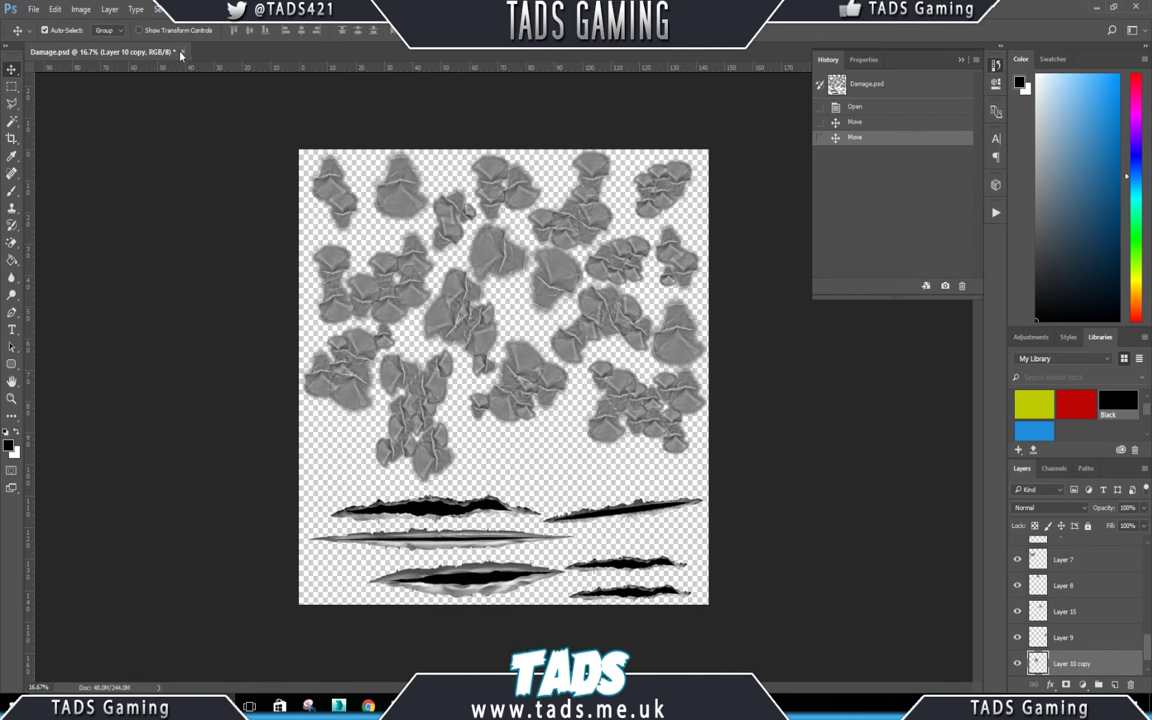
click(181, 52)
click(518, 243)
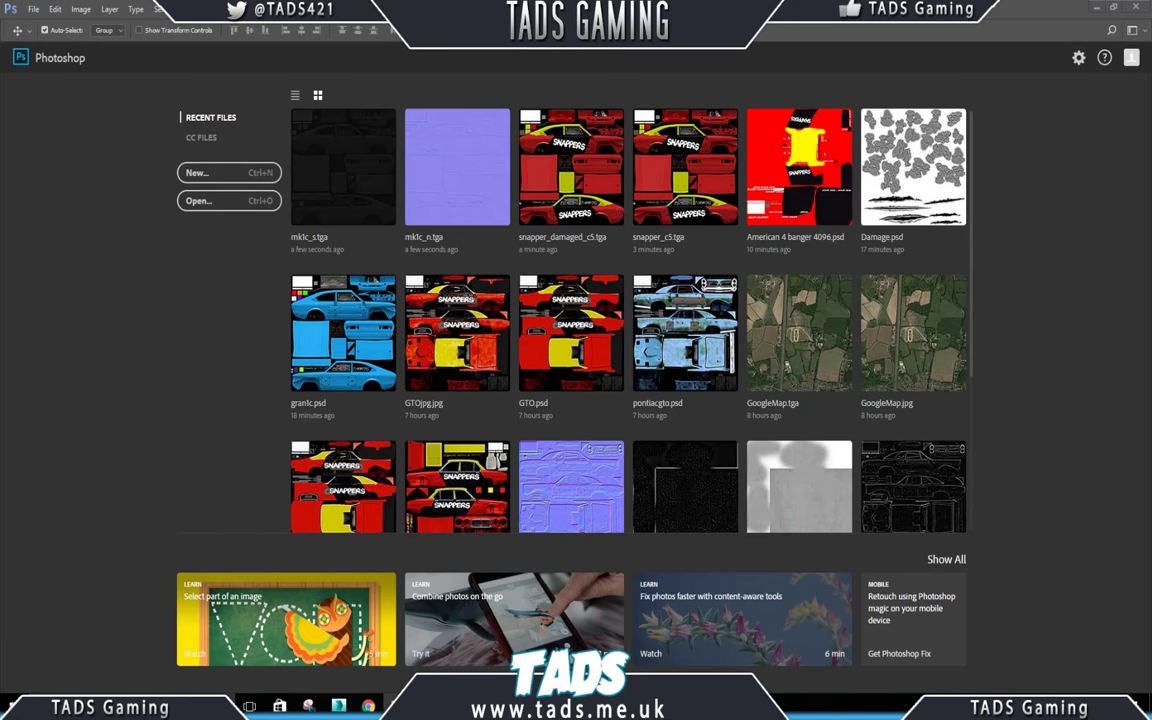
drag(555, 167, 401, 78)
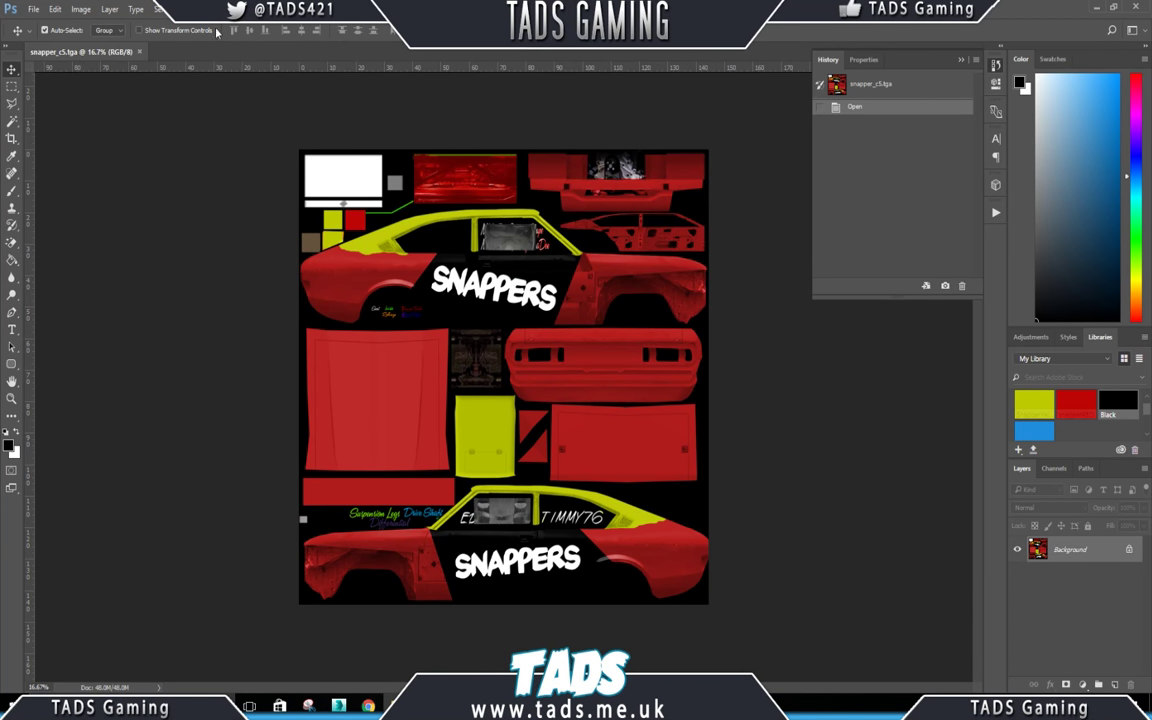
click(190, 8)
mouse_move(254, 147)
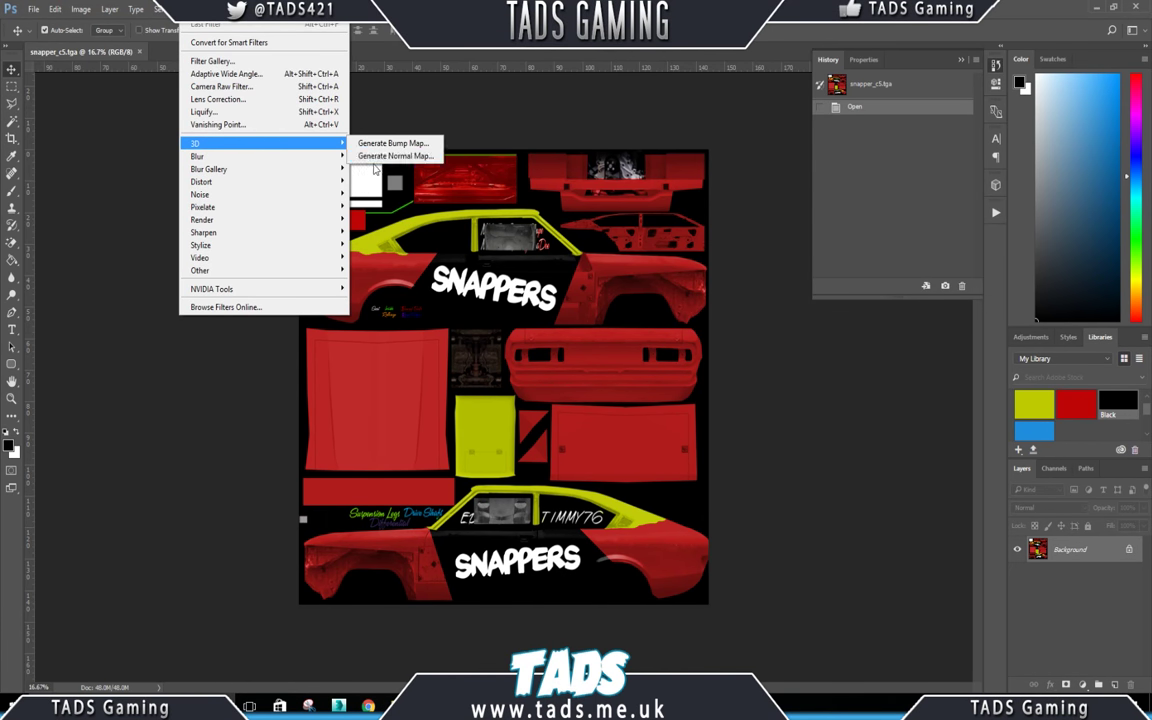
click(375, 158)
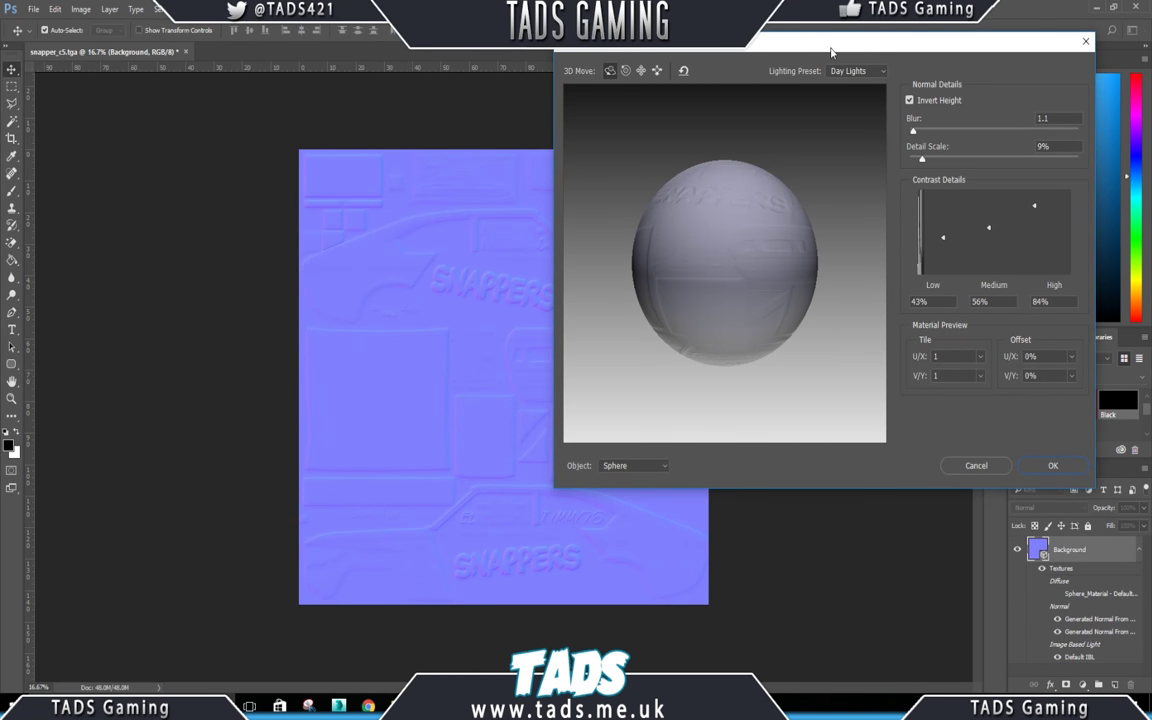
drag(830, 52, 548, 105)
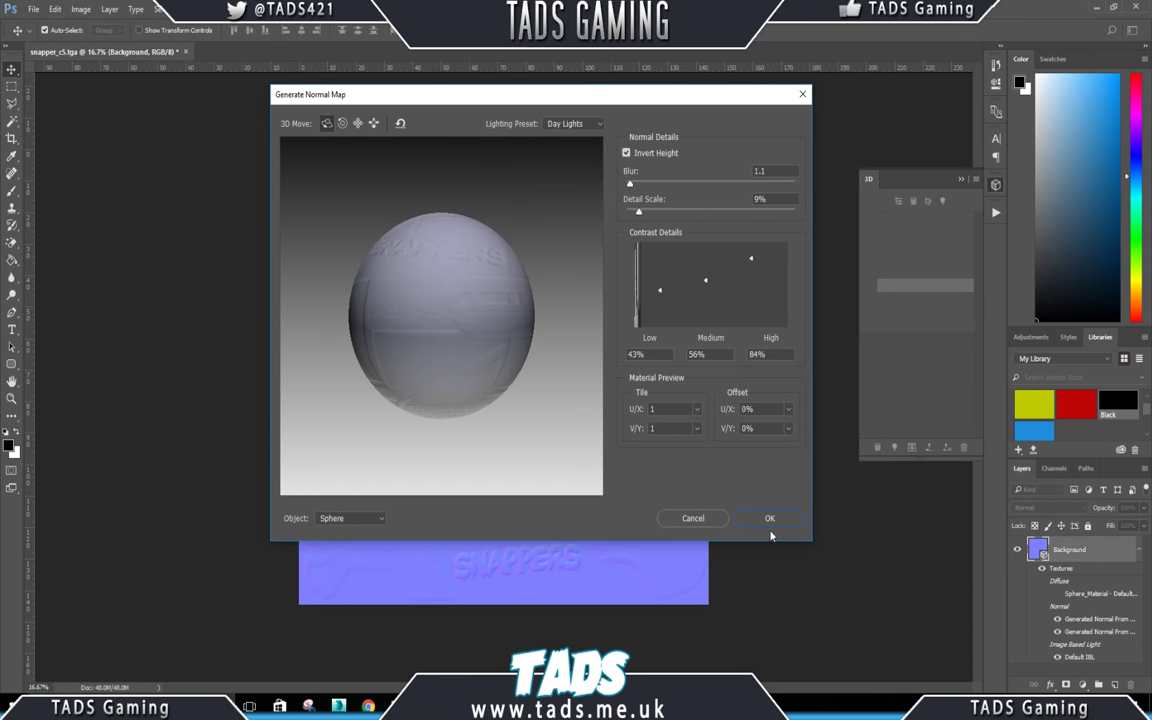
click(694, 519)
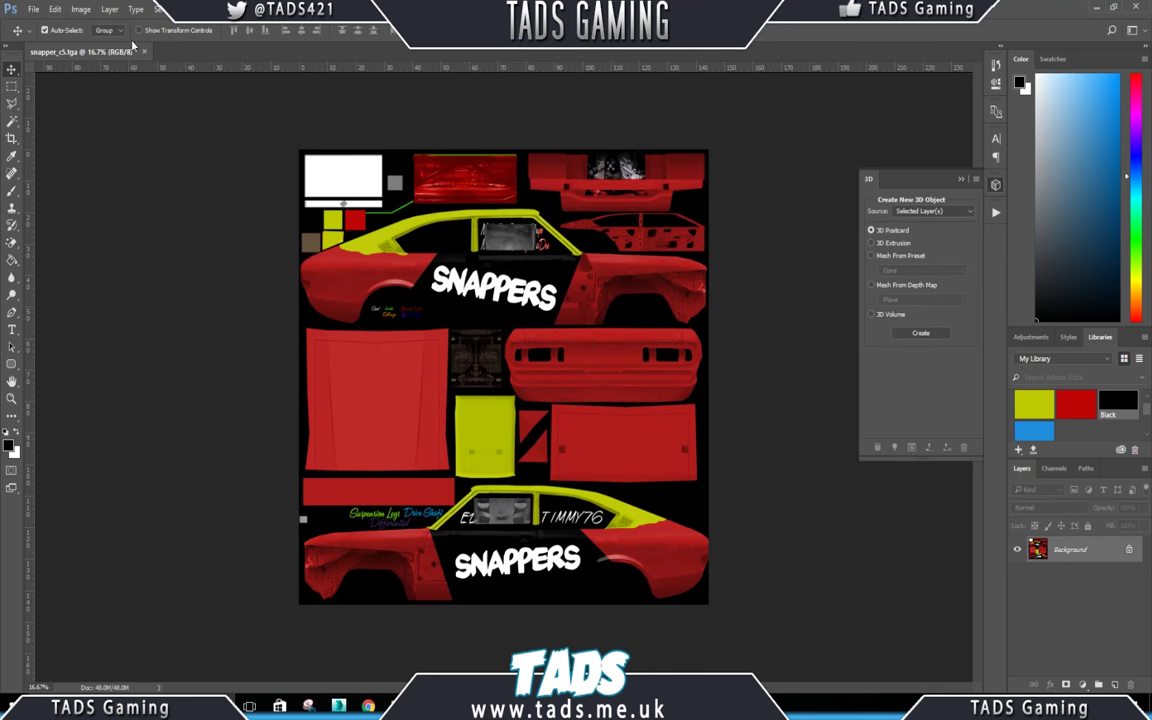
click(144, 52)
click(576, 264)
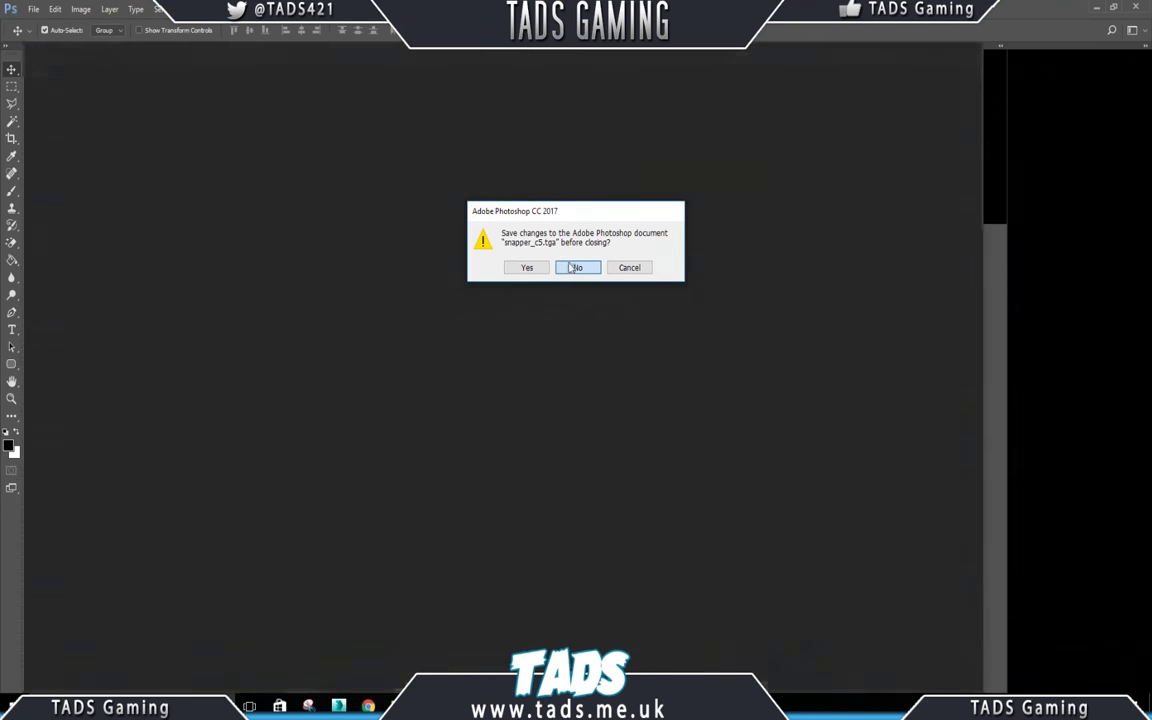
Step: Switch to the art folder in File Explorer and rename the mk1c_n Targa file as snapper_n
click(1097, 8)
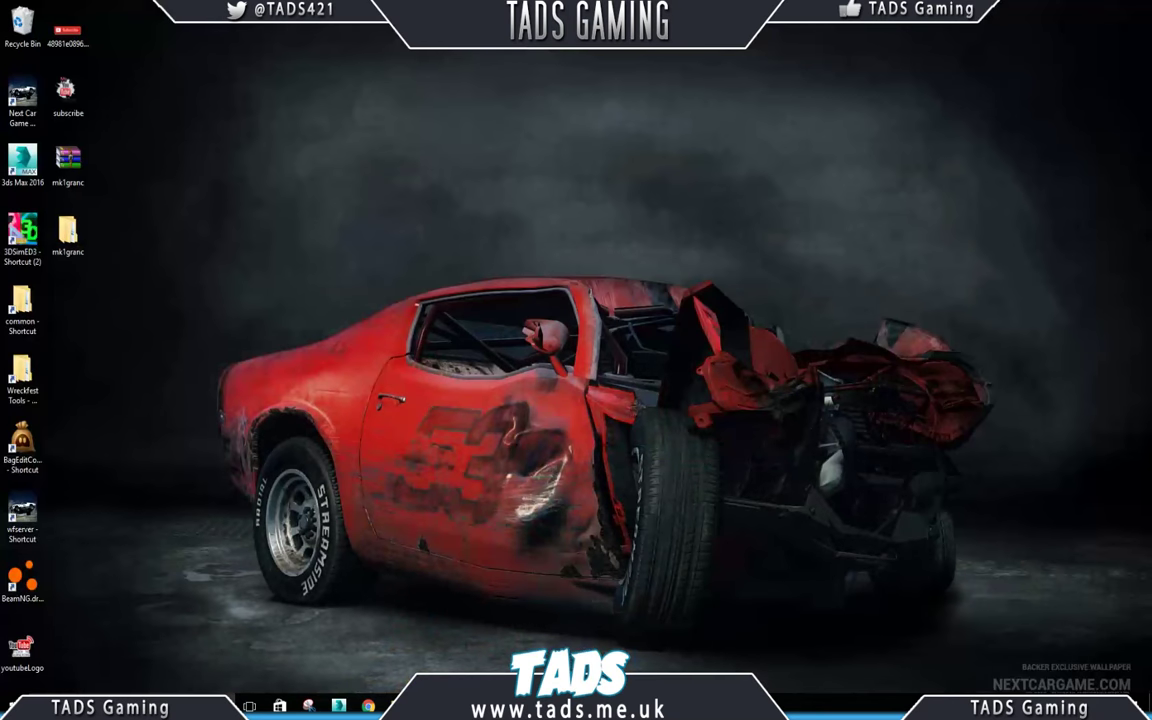
drag(1151, 232, 529, 103)
click(414, 279)
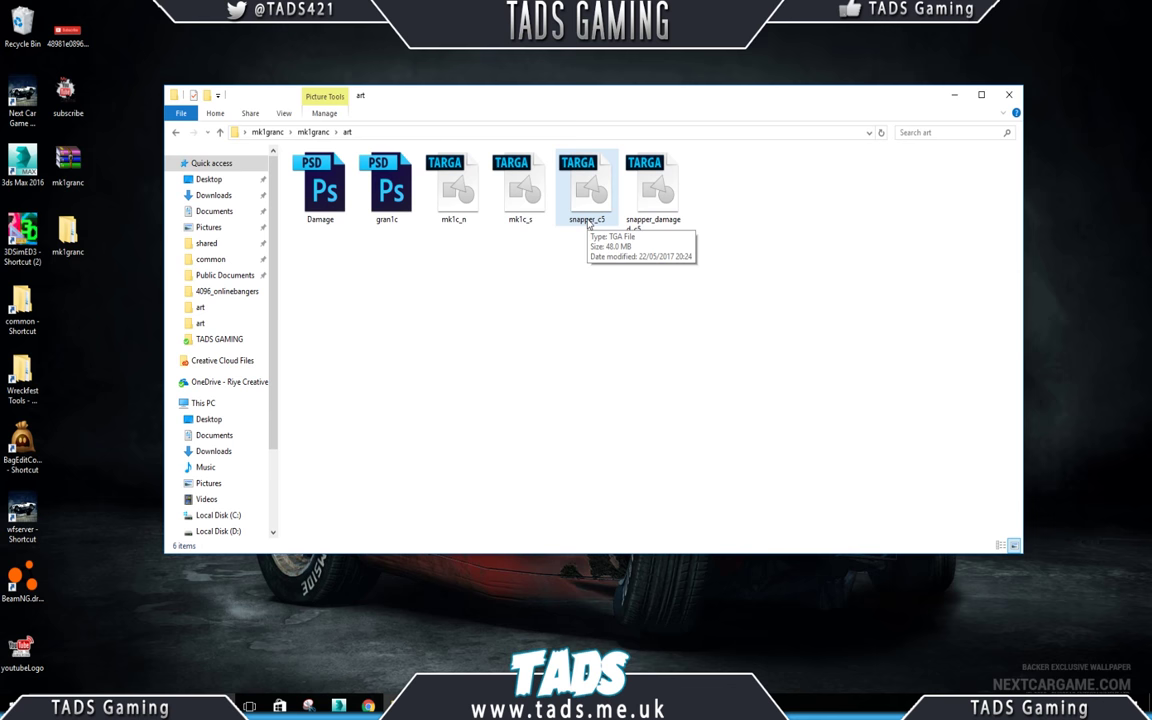
click(455, 215)
click(456, 220)
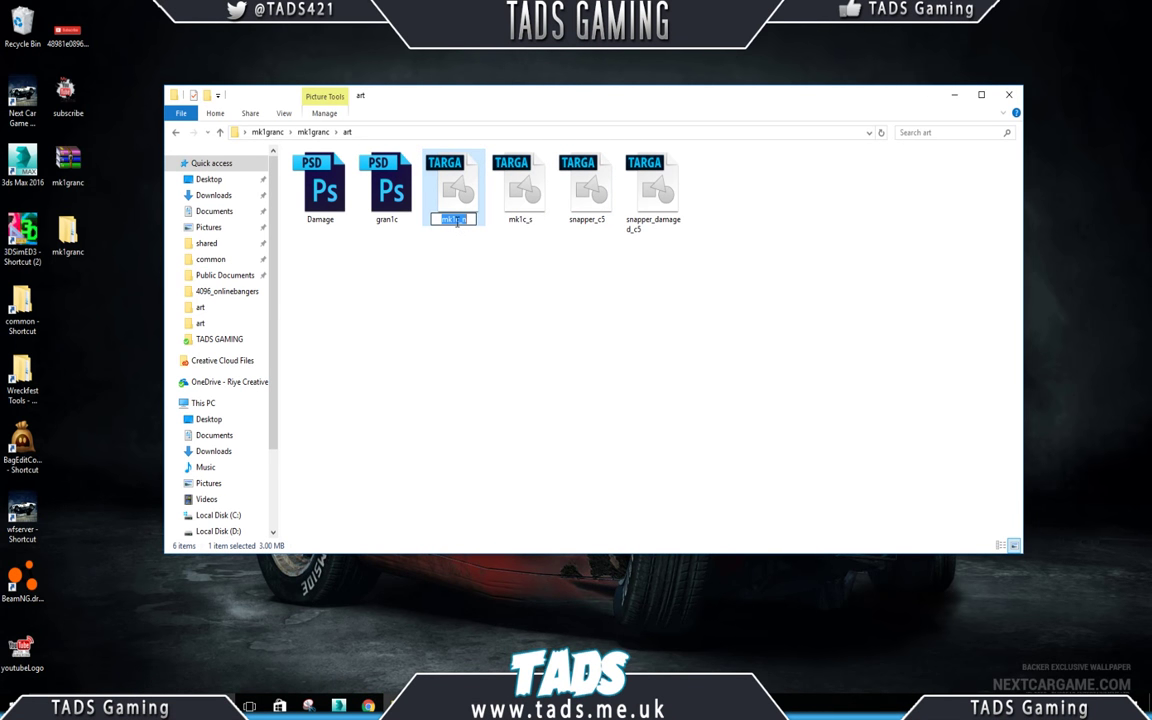
click(458, 219)
key(BackSpace)
key(BackSpace)
key(BackSpace)
key(BackSpace)
text(snapp)
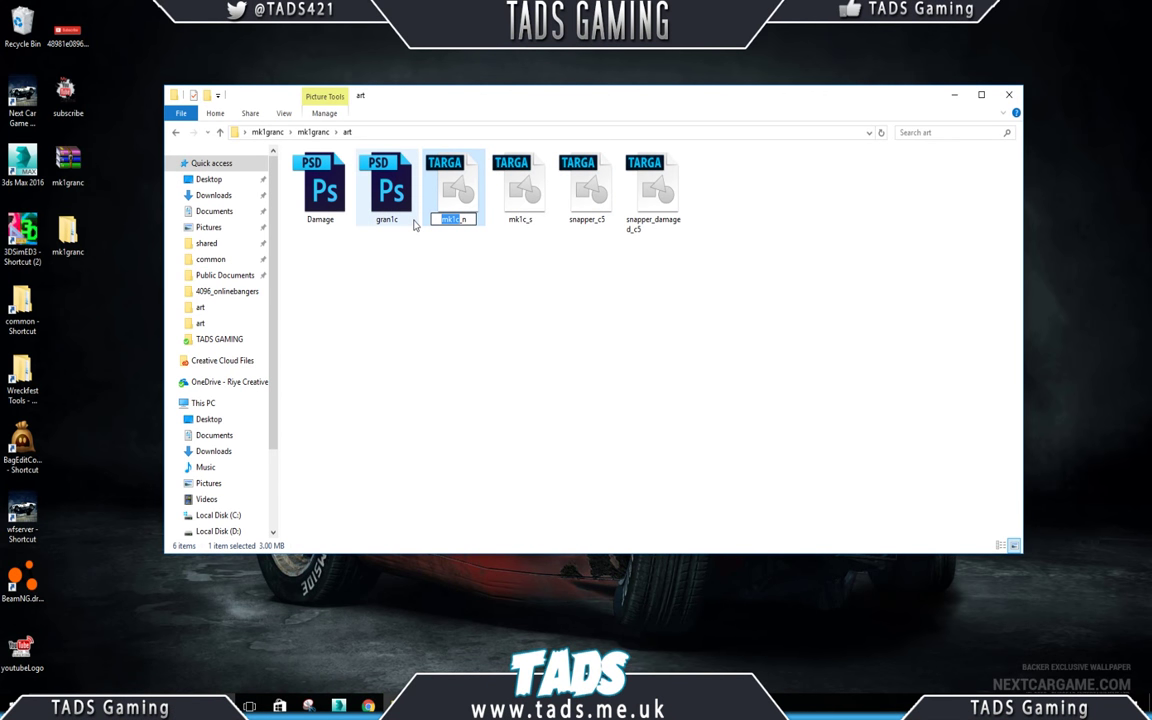
text(er)
click(571, 219)
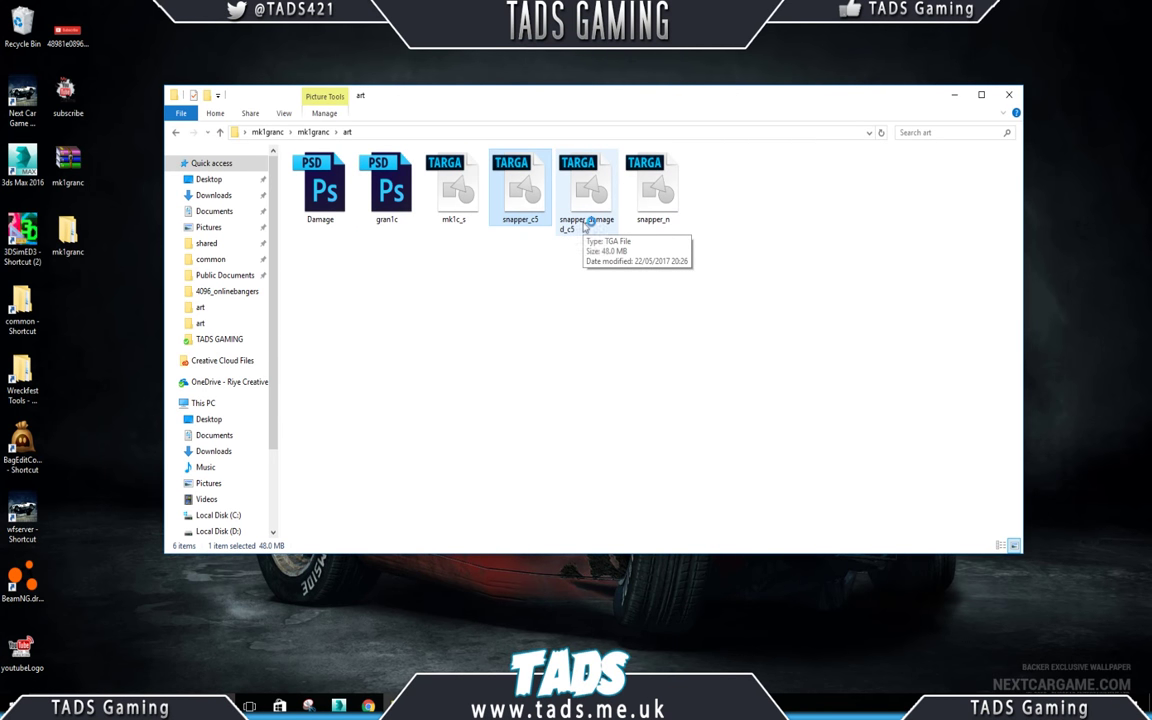
key(Right)
key(Right)
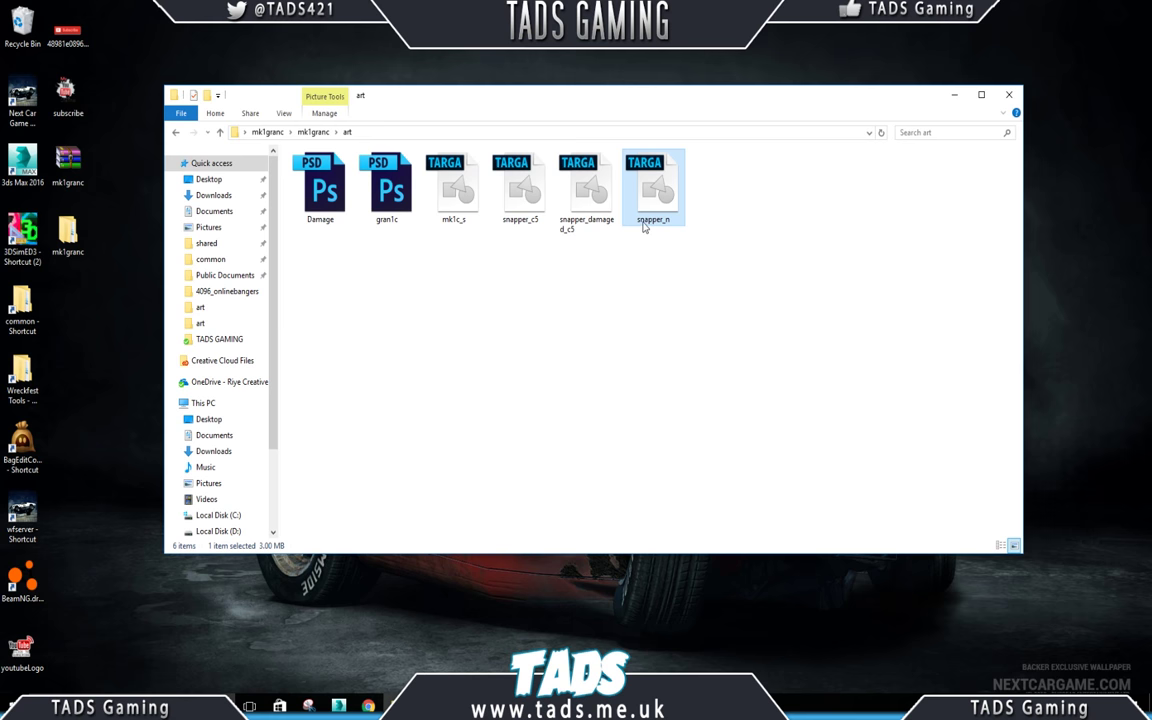
Step: Rename the mk1c_s Targa file as snapper_s
click(442, 214)
click(452, 219)
click(463, 220)
drag(461, 219, 416, 229)
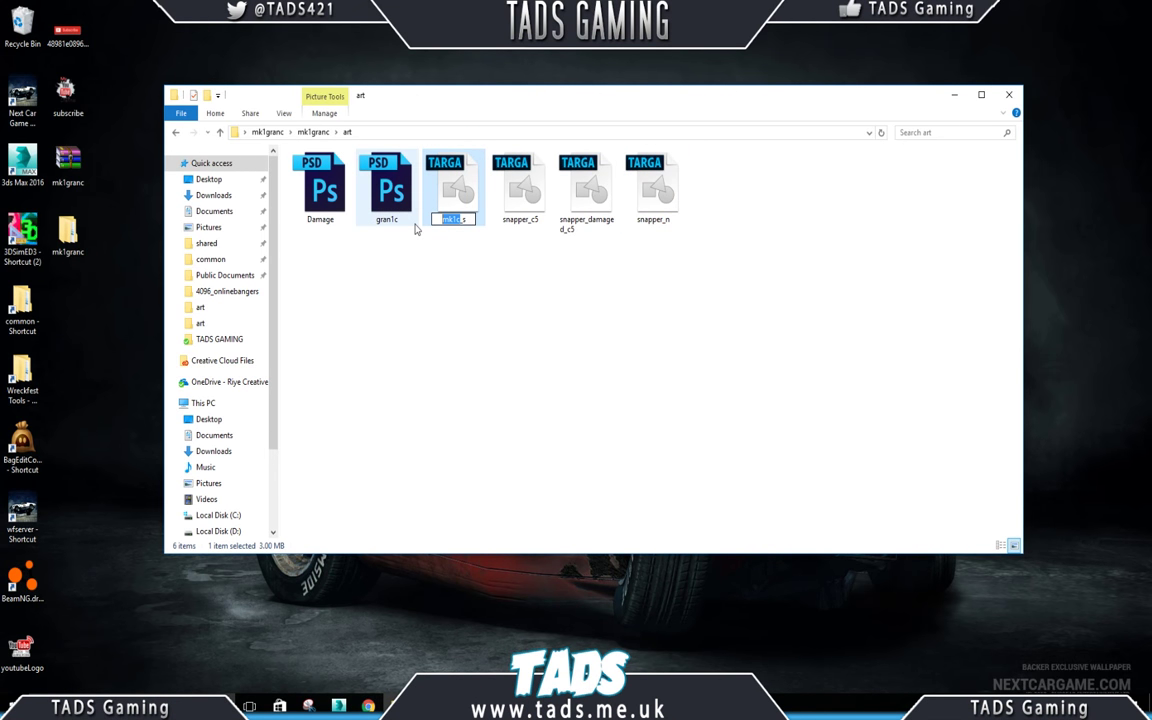
text(snapper)
key(Return)
Step: Switch to Photoshop and open snapper_damaged_c5.tga from the art folder
click(522, 225)
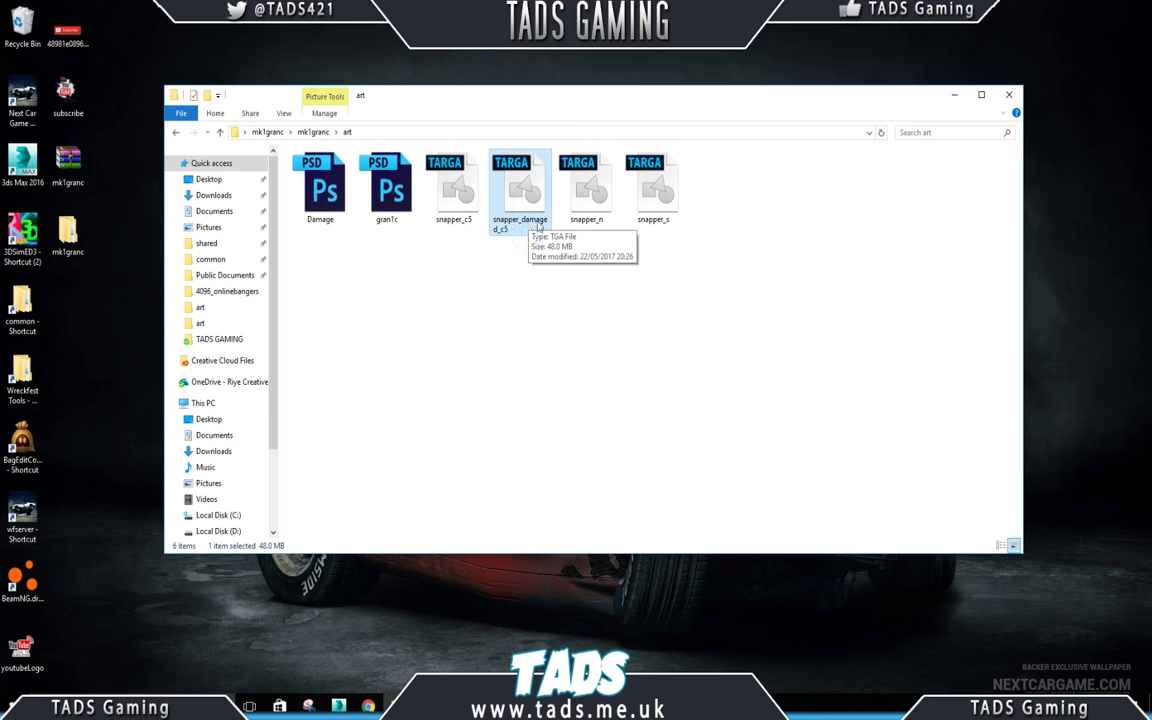
click(557, 280)
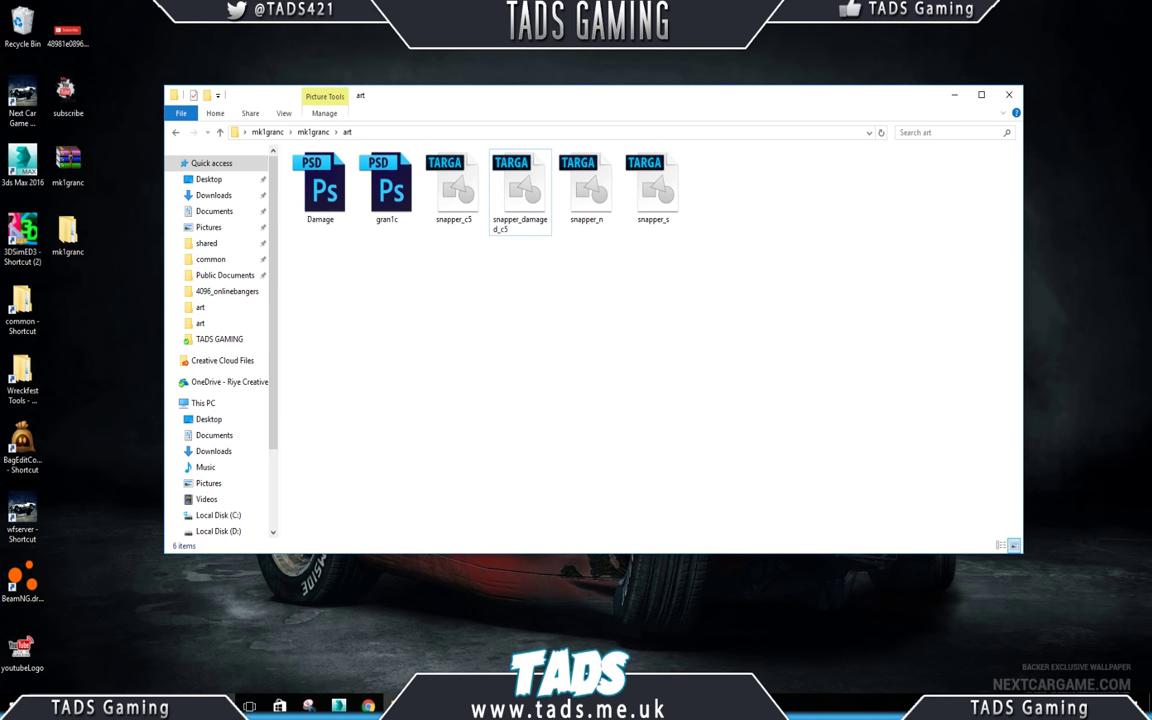
click(496, 665)
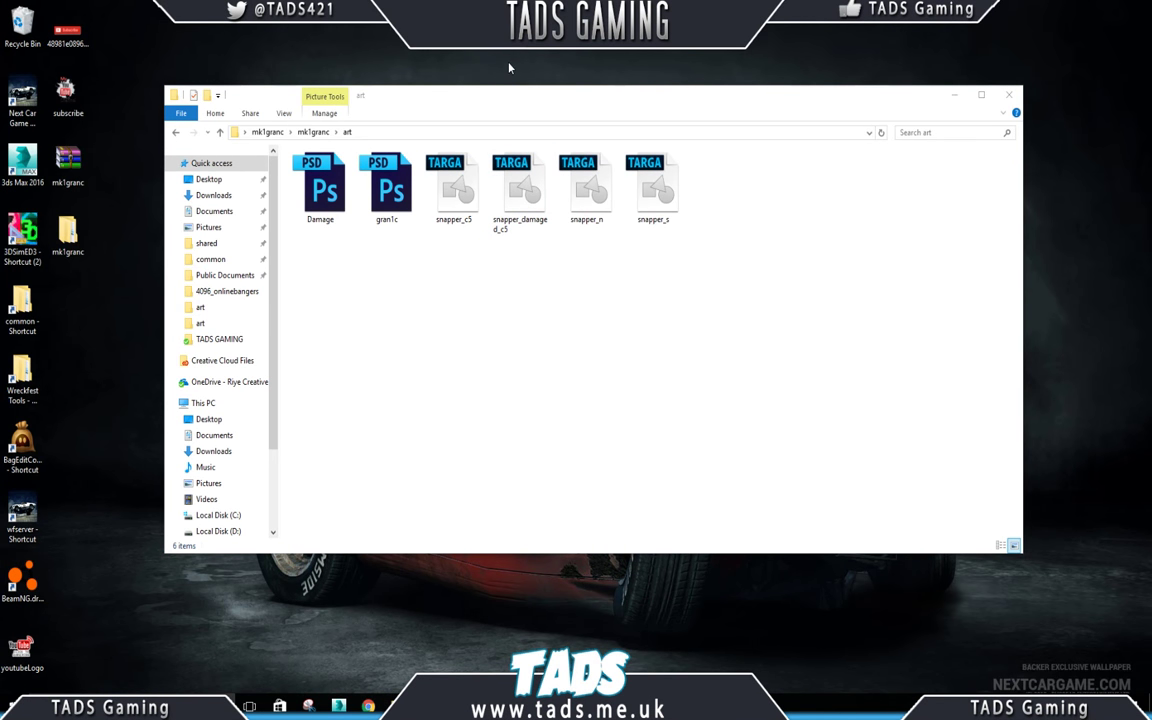
drag(499, 90, 1151, 180)
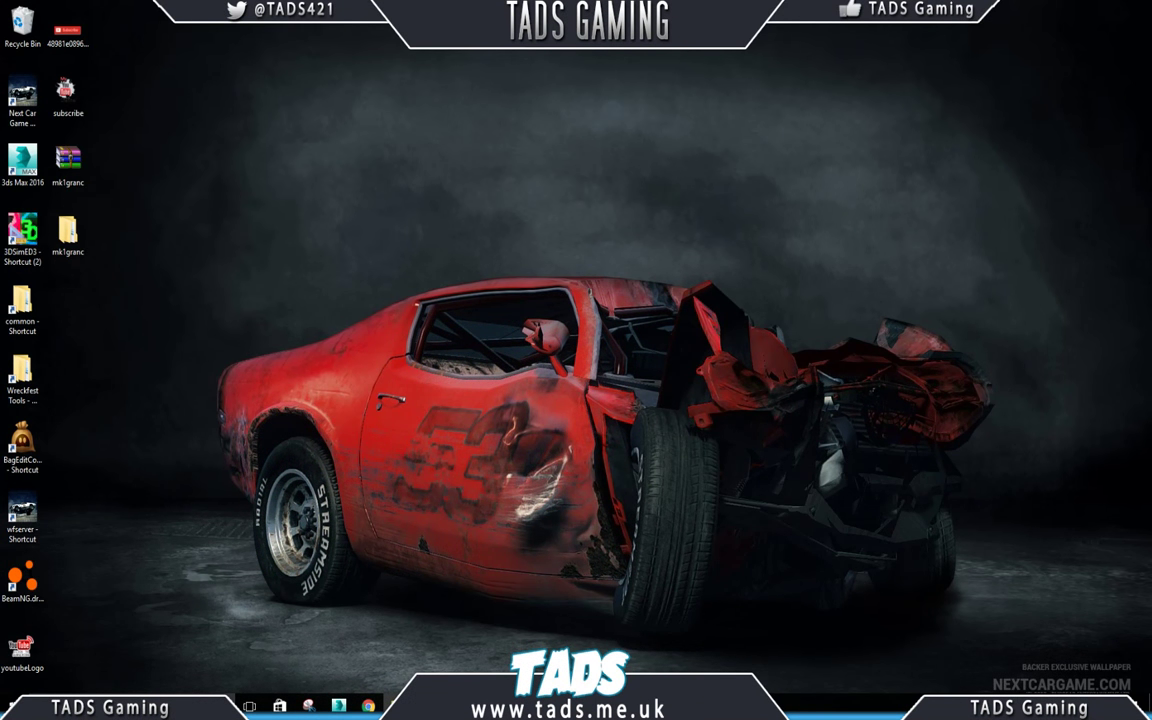
click(398, 706)
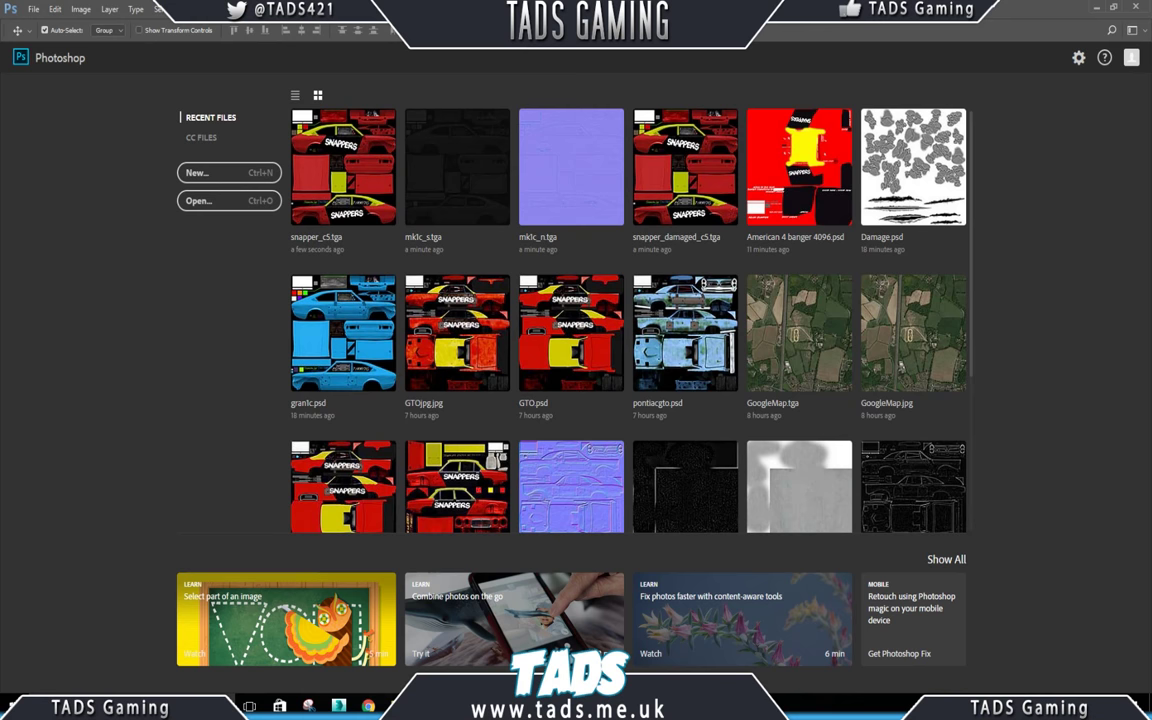
drag(1151, 240, 245, 323)
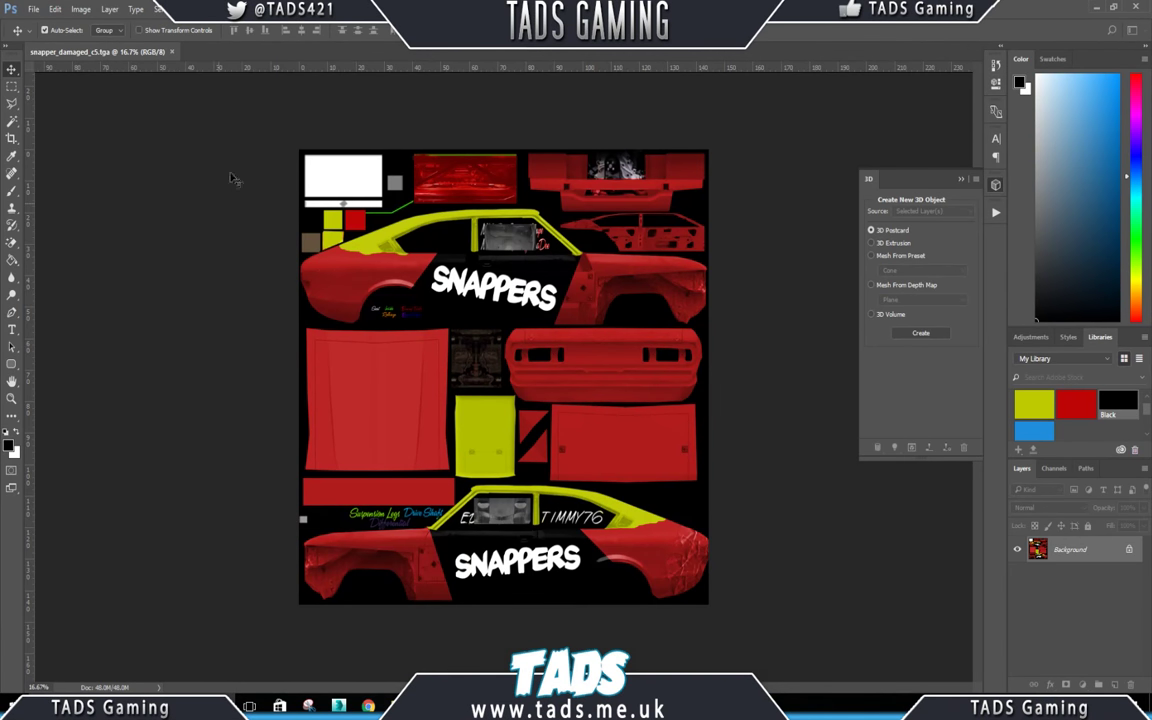
Step: Convert the damaged skin into a normal map with the Generate Normal Map filter, setting the detail scale to 3%
click(200, 12)
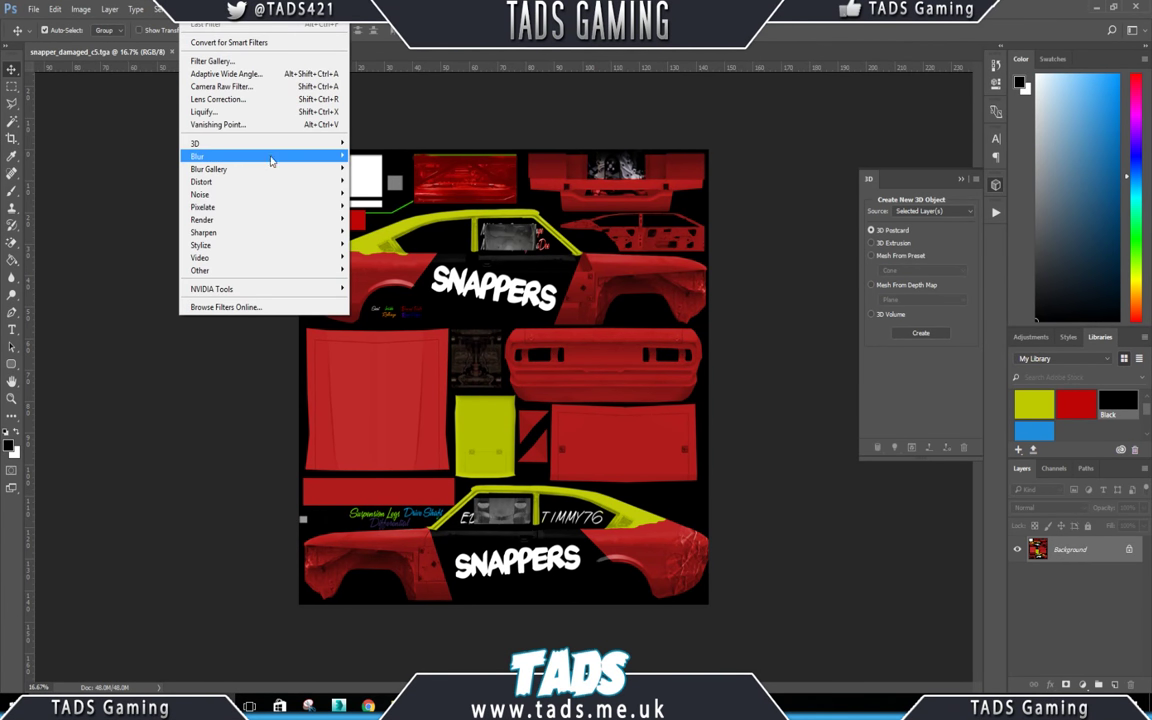
mouse_move(291, 147)
click(400, 153)
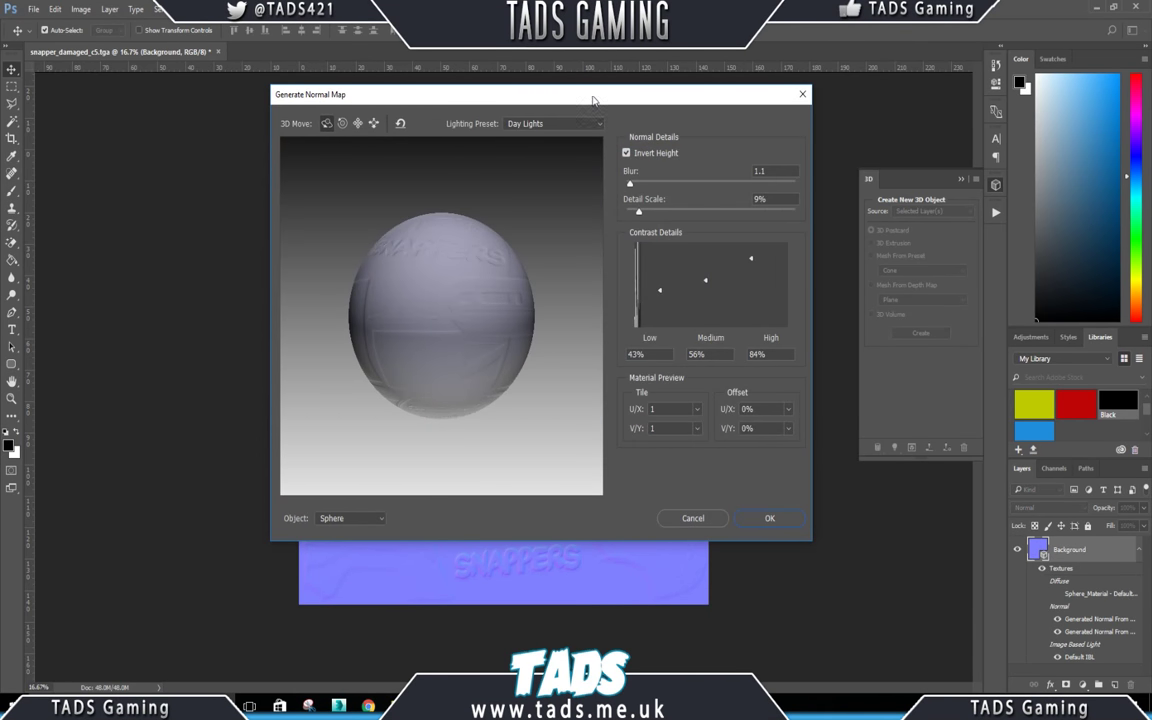
drag(585, 90, 415, 38)
drag(461, 152, 456, 153)
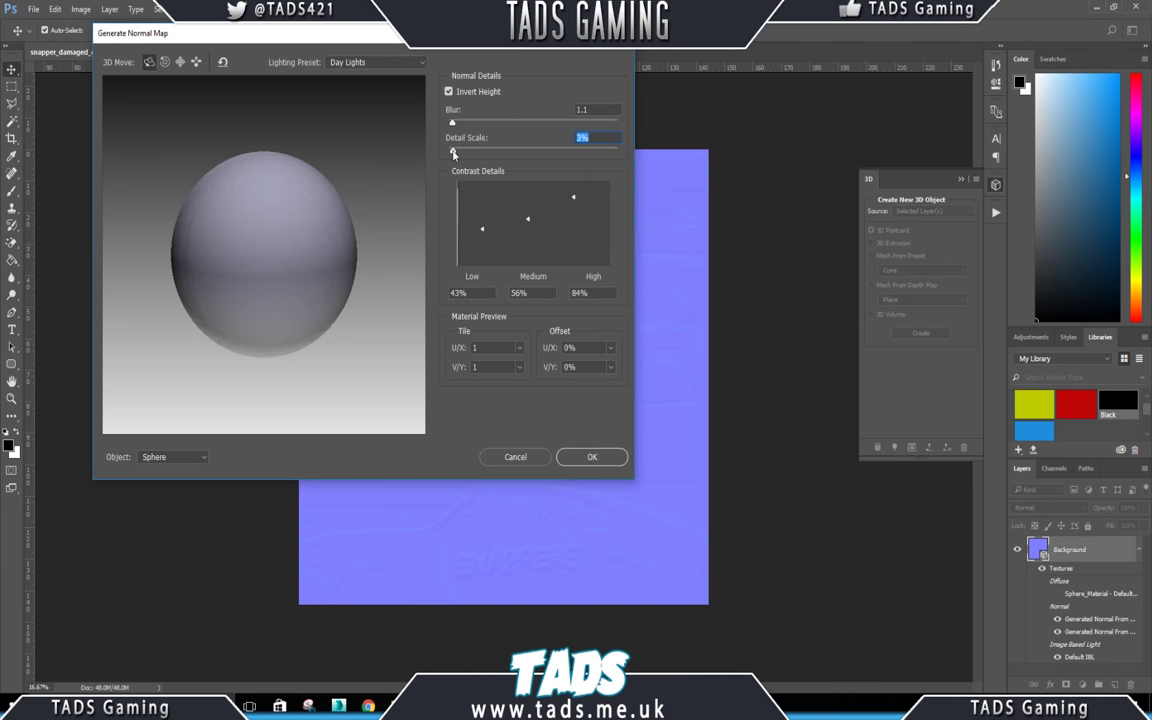
click(589, 455)
Step: Save the normal map as the Targa file snapper_damaged_n in the art folder and close the document
click(33, 8)
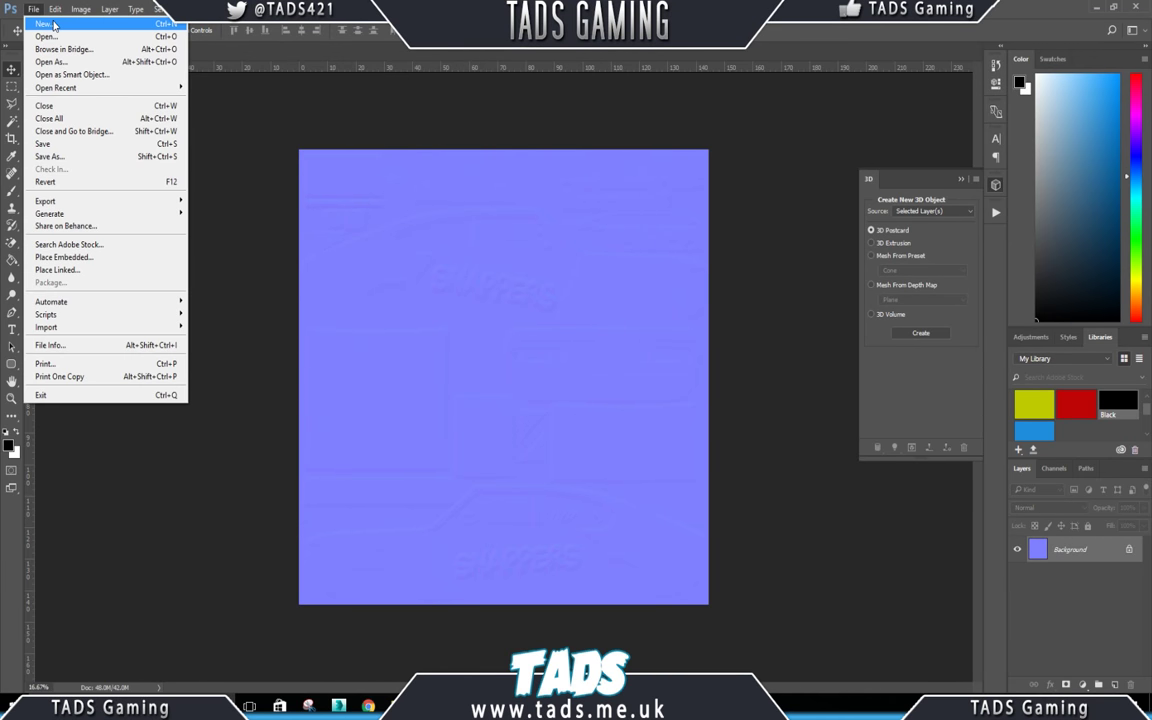
click(88, 156)
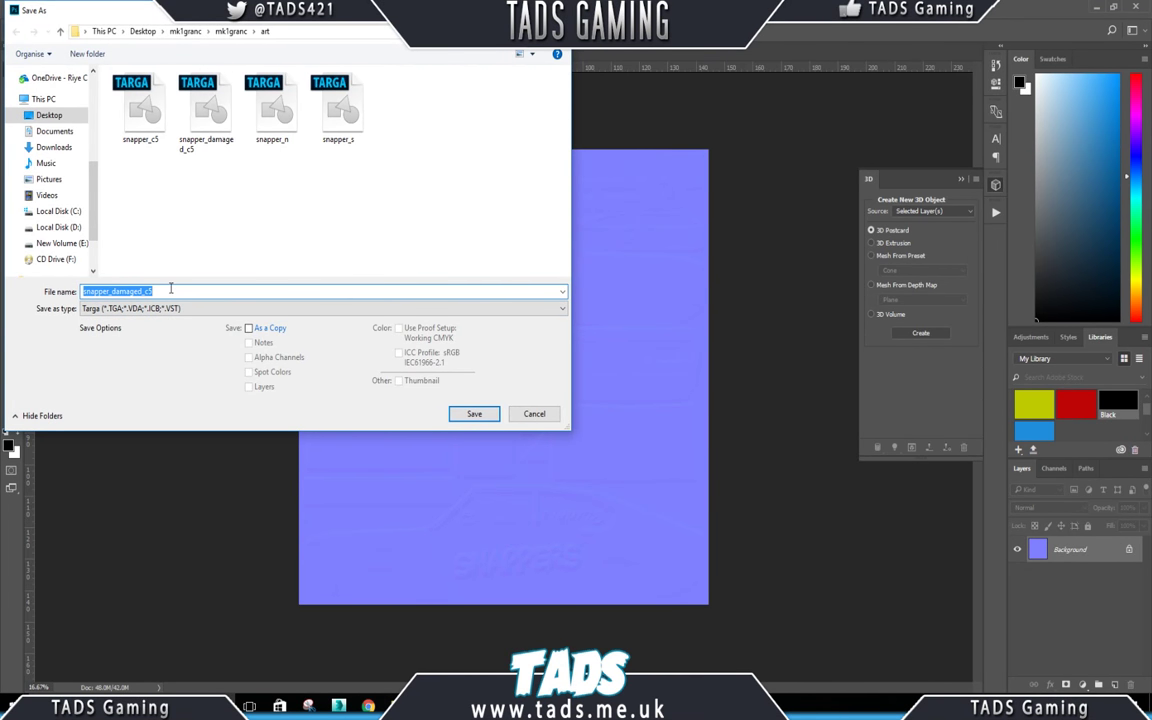
click(171, 288)
key(BackSpace)
key(BackSpace)
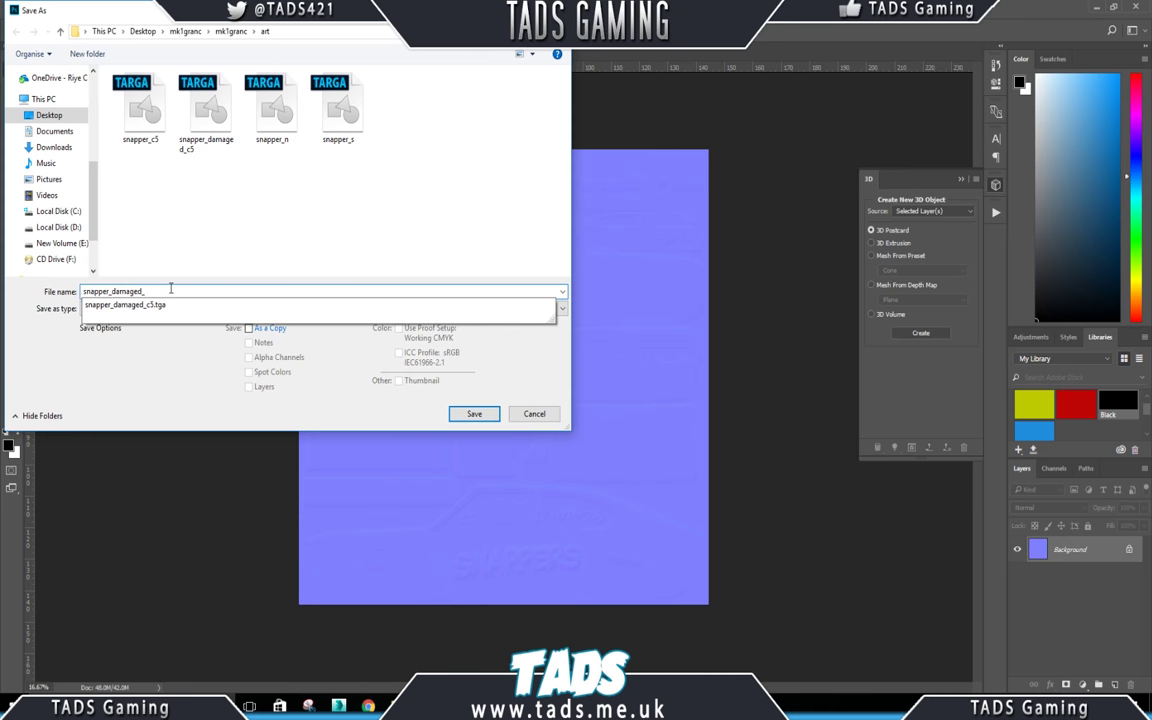
text(n)
click(480, 415)
click(622, 235)
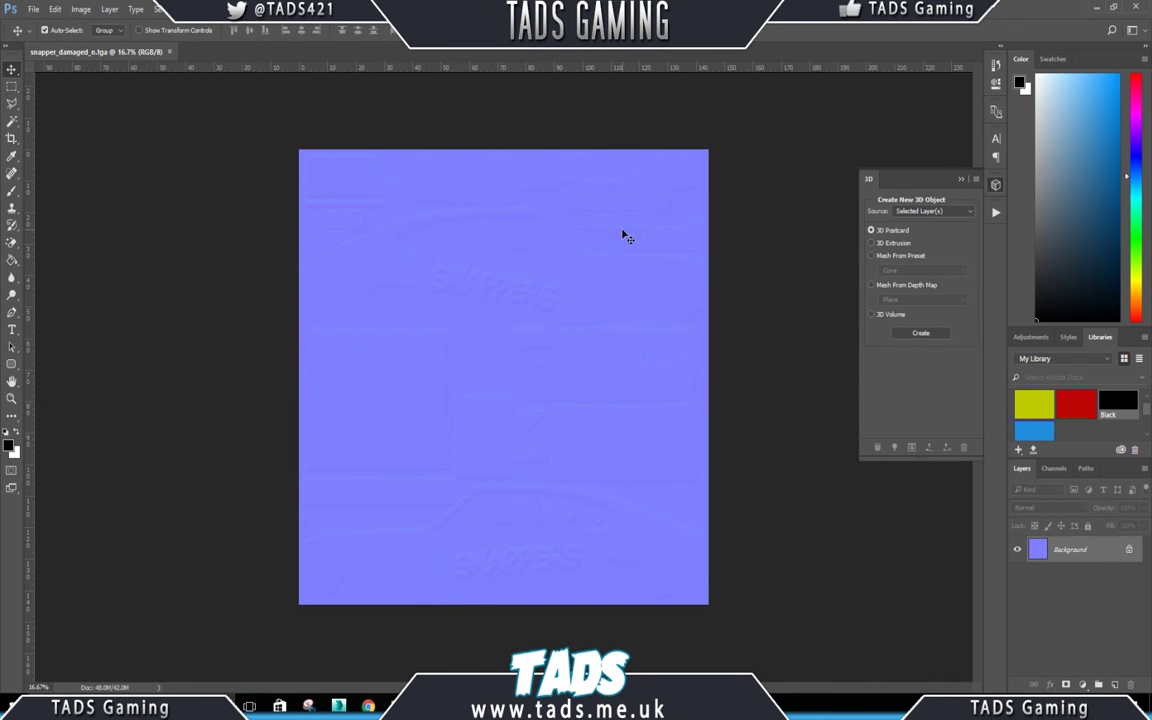
click(169, 52)
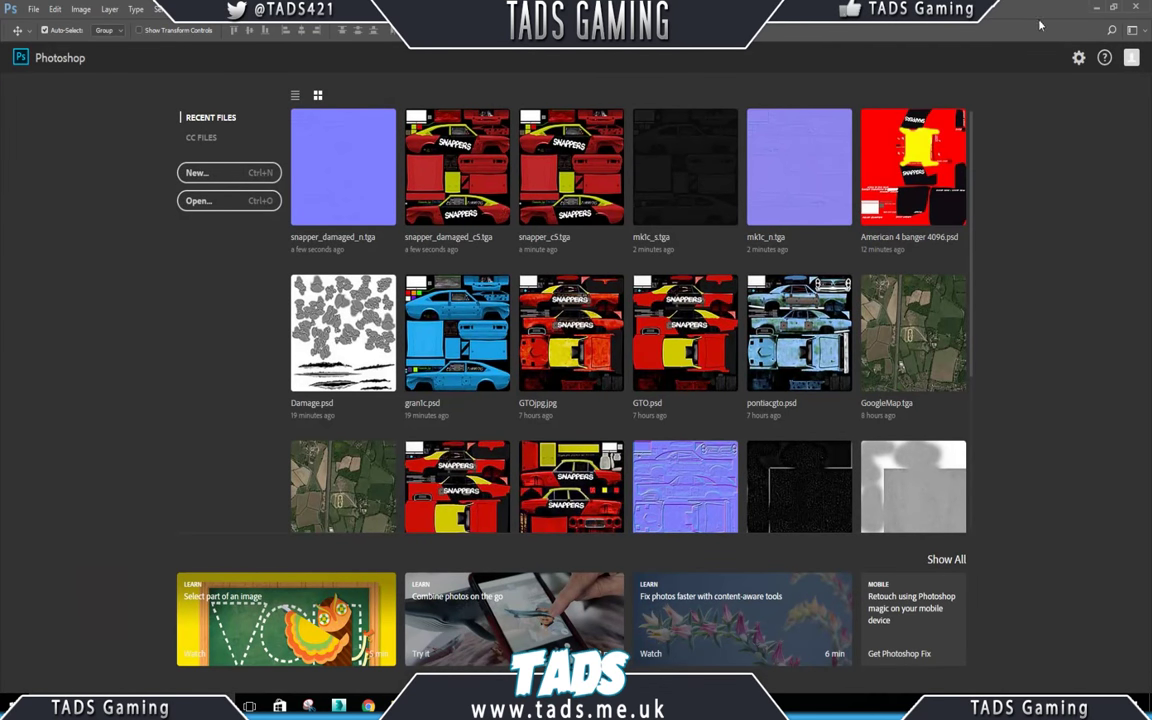
Step: Switch to File Explorer and duplicate the snapper_s Targa file in the art folder
click(1097, 8)
drag(0, 190, 479, 92)
click(480, 361)
click(668, 205)
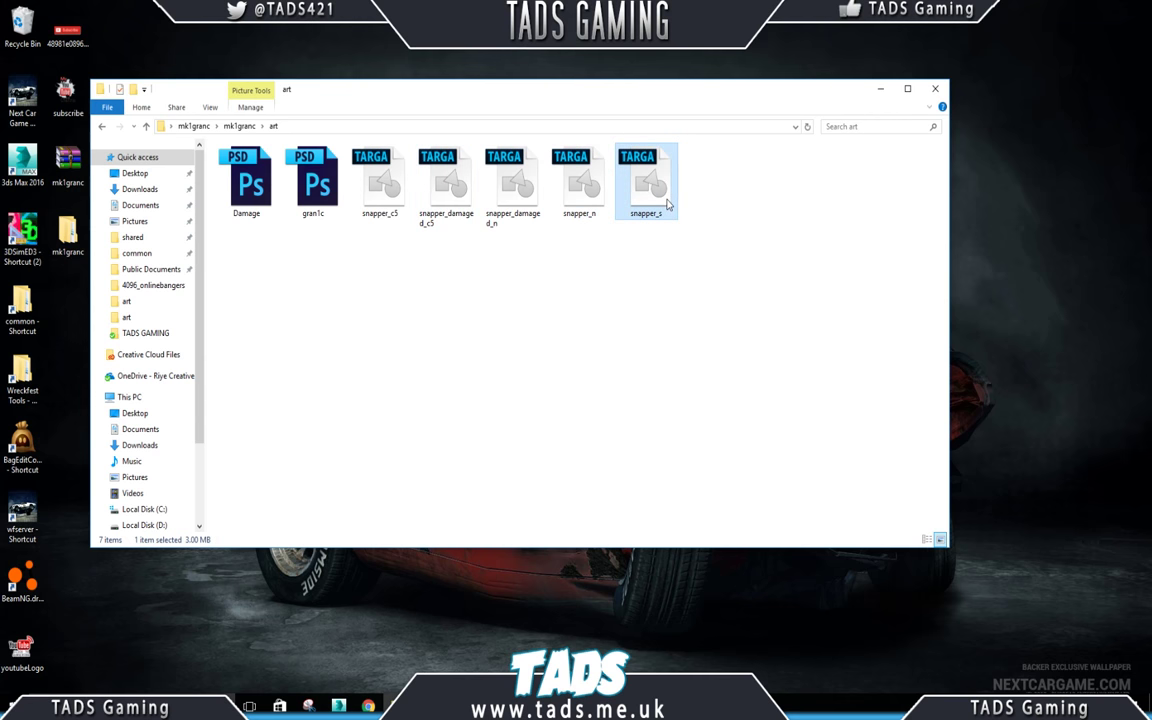
key(ctrl+c)
key(ctrl+v)
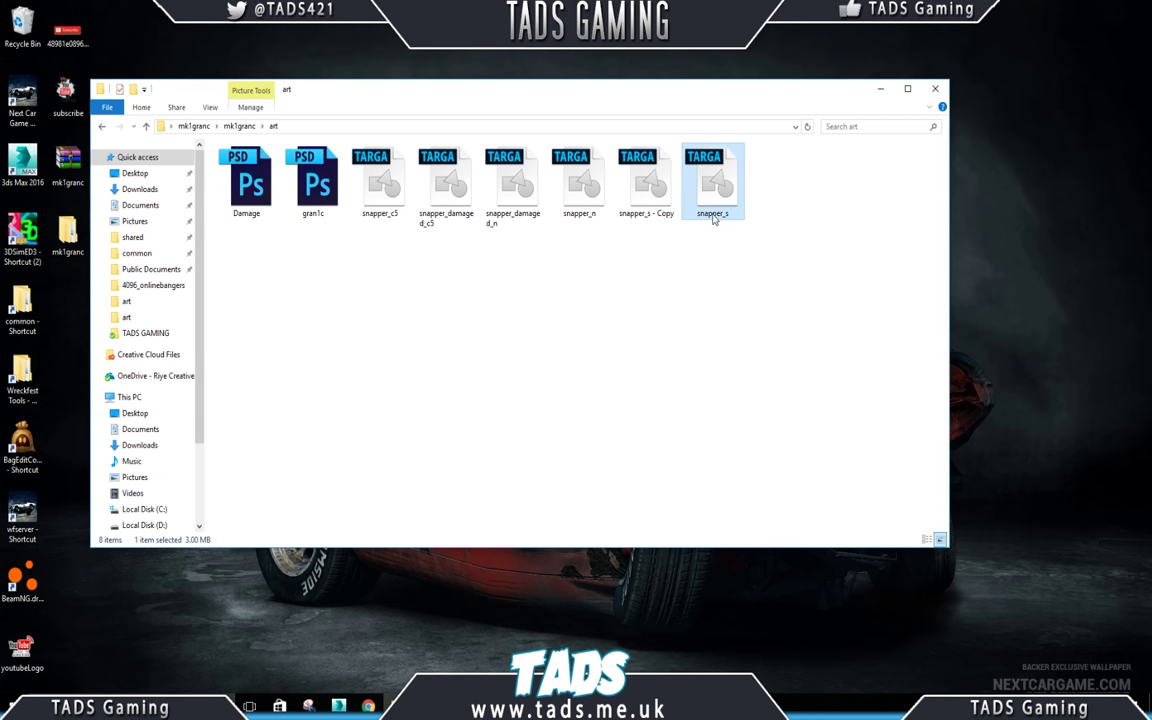
Step: Rename the copied specular map as snapper_damaged_s
click(653, 216)
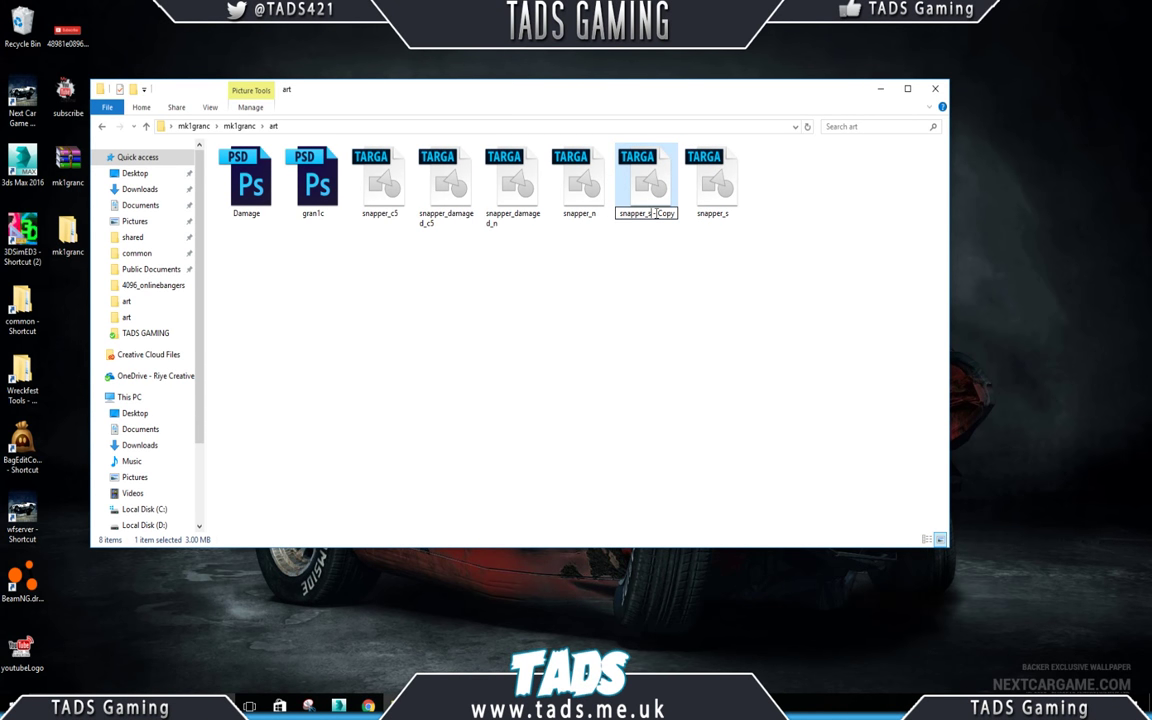
drag(648, 213, 802, 224)
text(damaged_s)
key(Return)
click(587, 318)
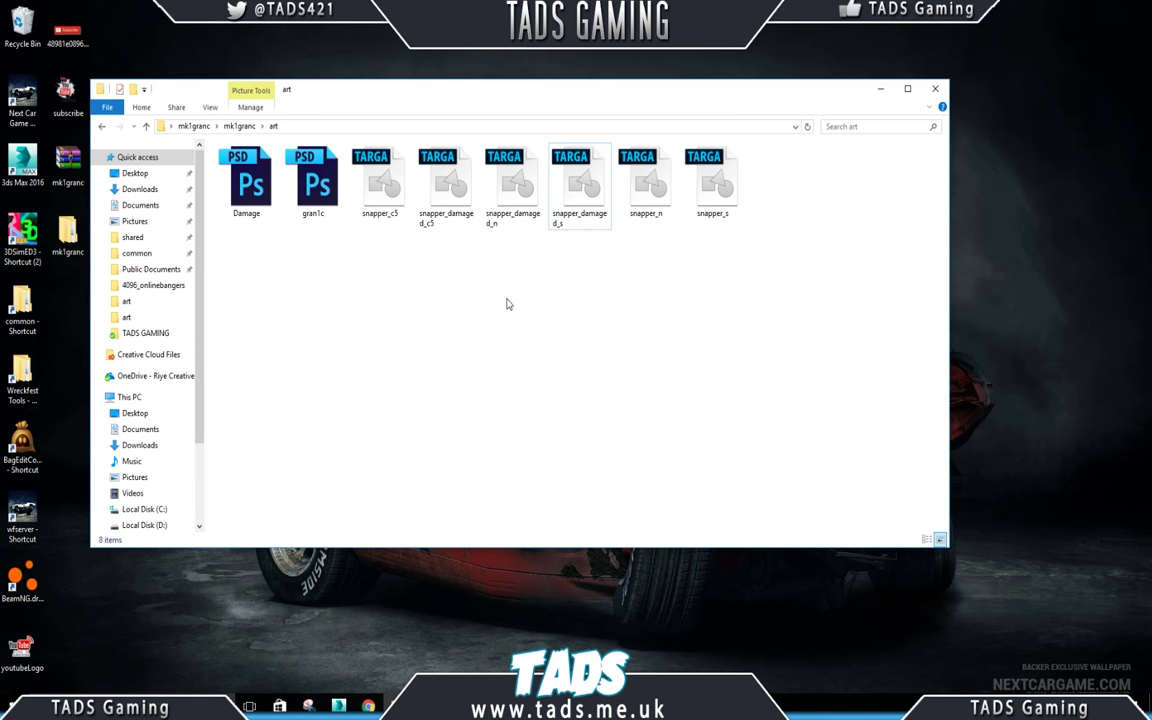
Step: Go through the clean and damaged Snapper Targa files in the art folder to check the set
click(380, 180)
key(Right)
key(Right)
key(Right)
key(Right)
key(Right)
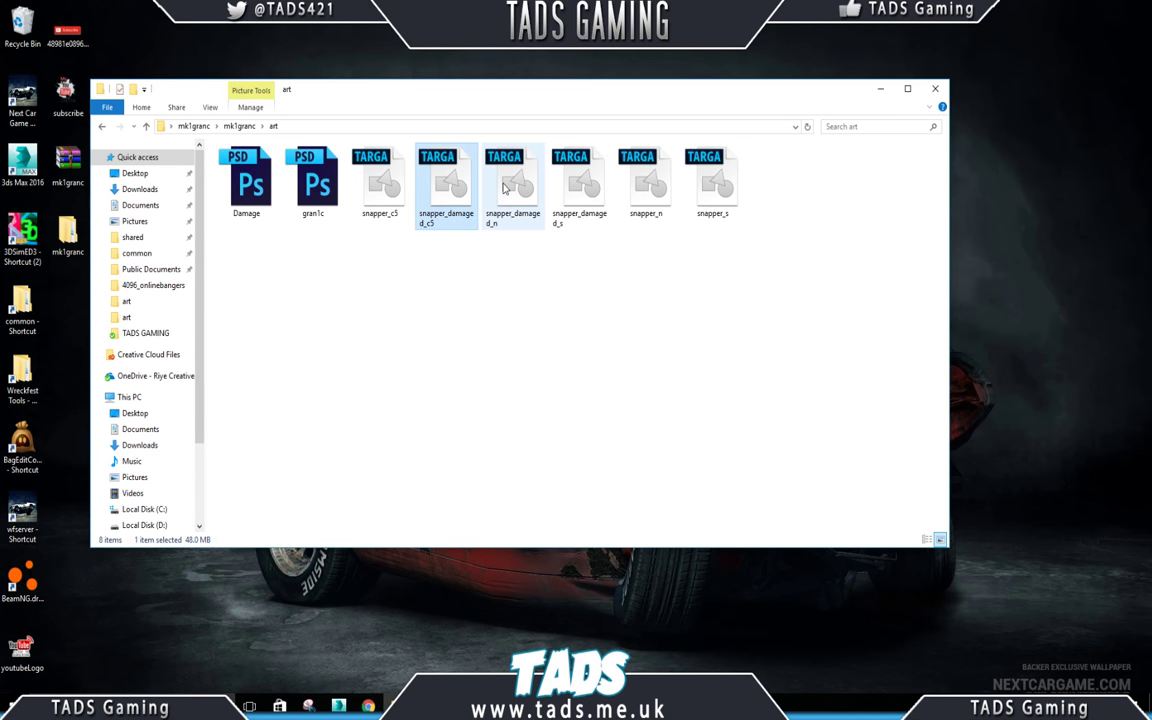
click(398, 338)
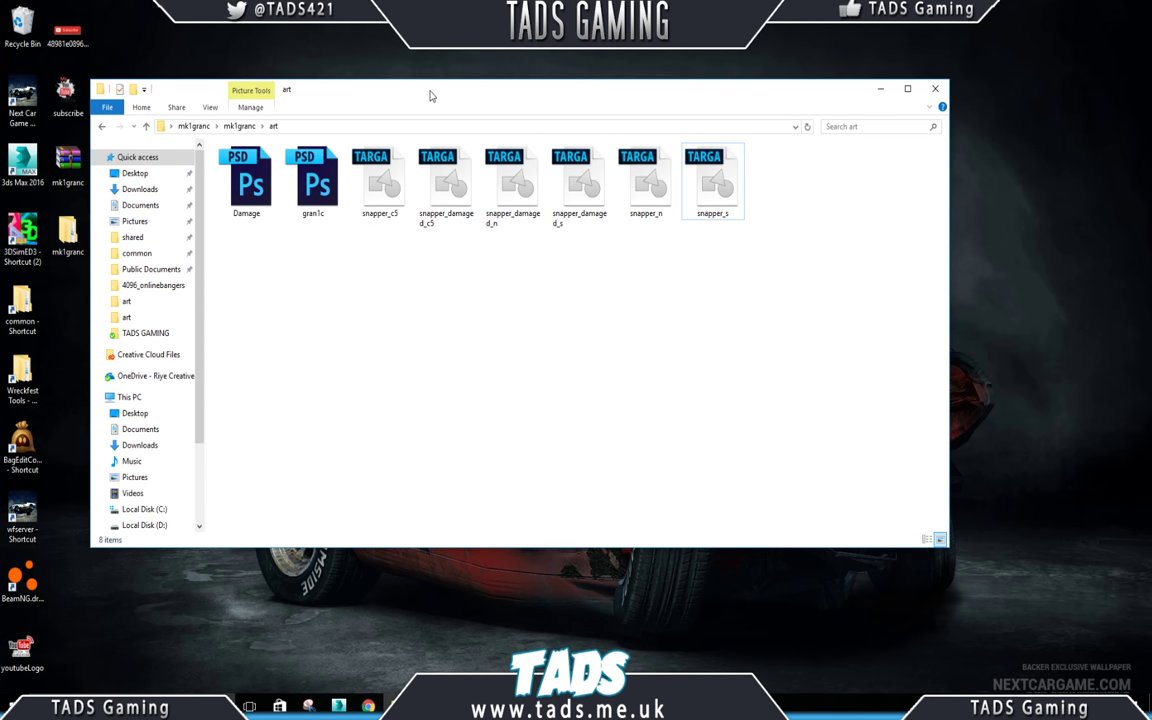
Step: Open the tools folder inside Bugbear Entertainment in the Steam common folder and place its window beside the art folder
drag(424, 96, 513, 62)
click(53, 424)
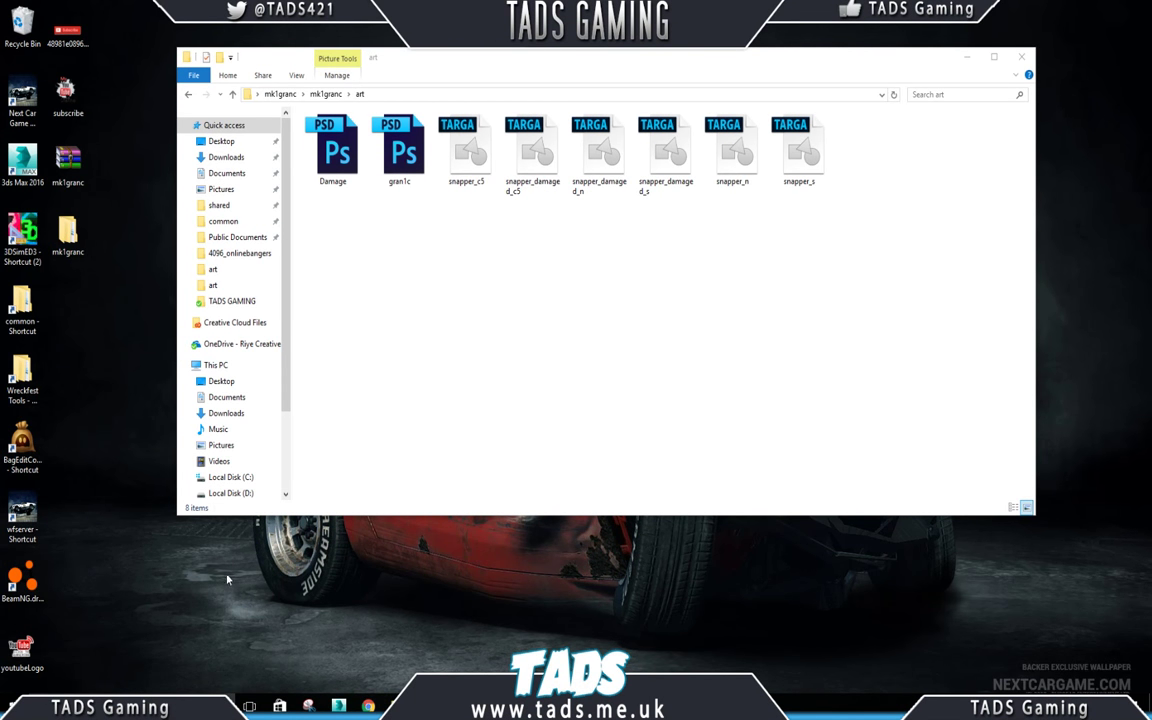
double_click(20, 300)
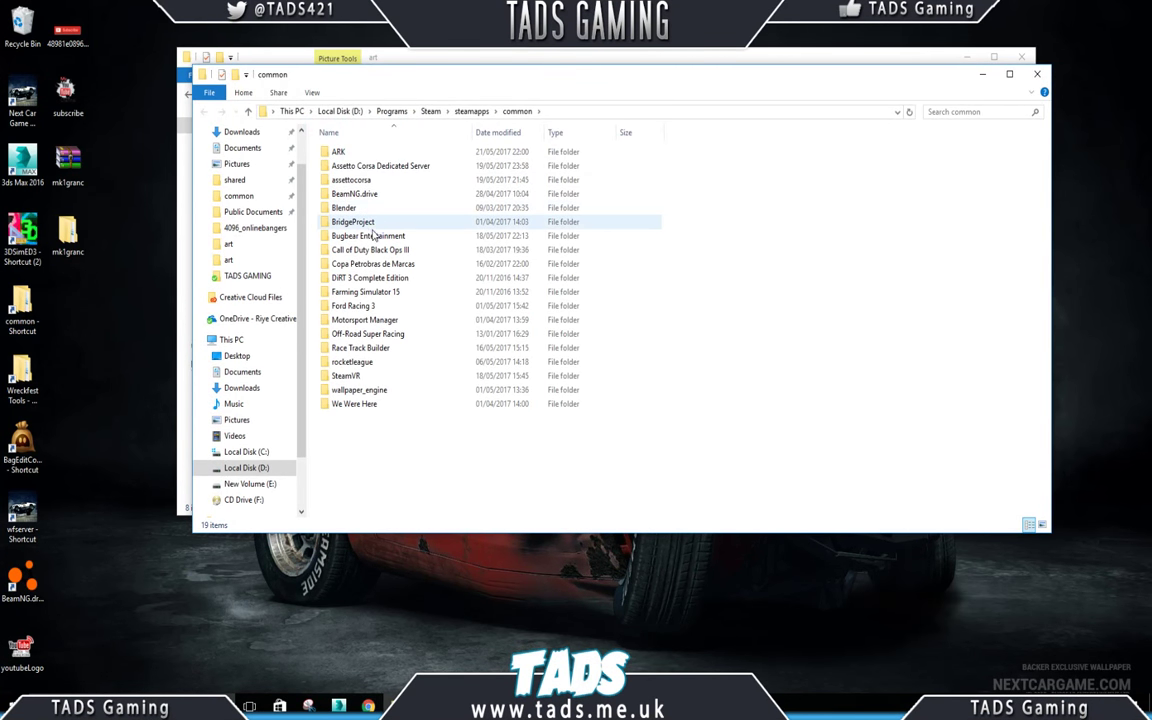
double_click(373, 235)
double_click(373, 236)
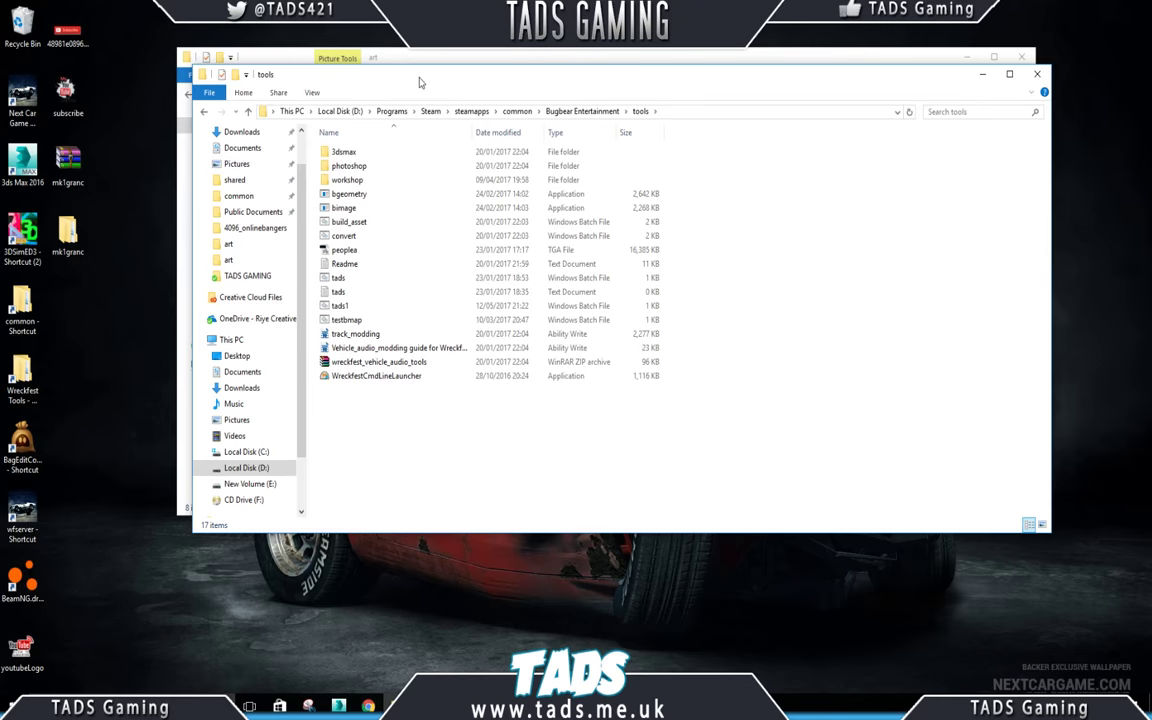
drag(420, 79, 744, 66)
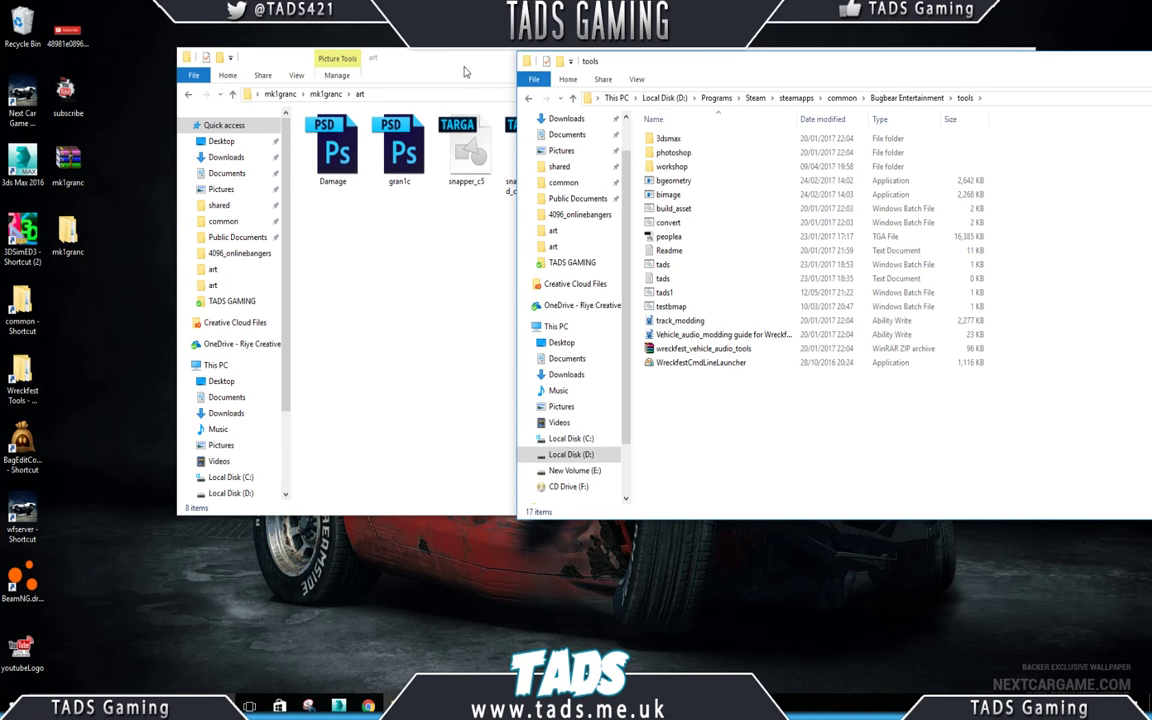
drag(464, 72, 393, 77)
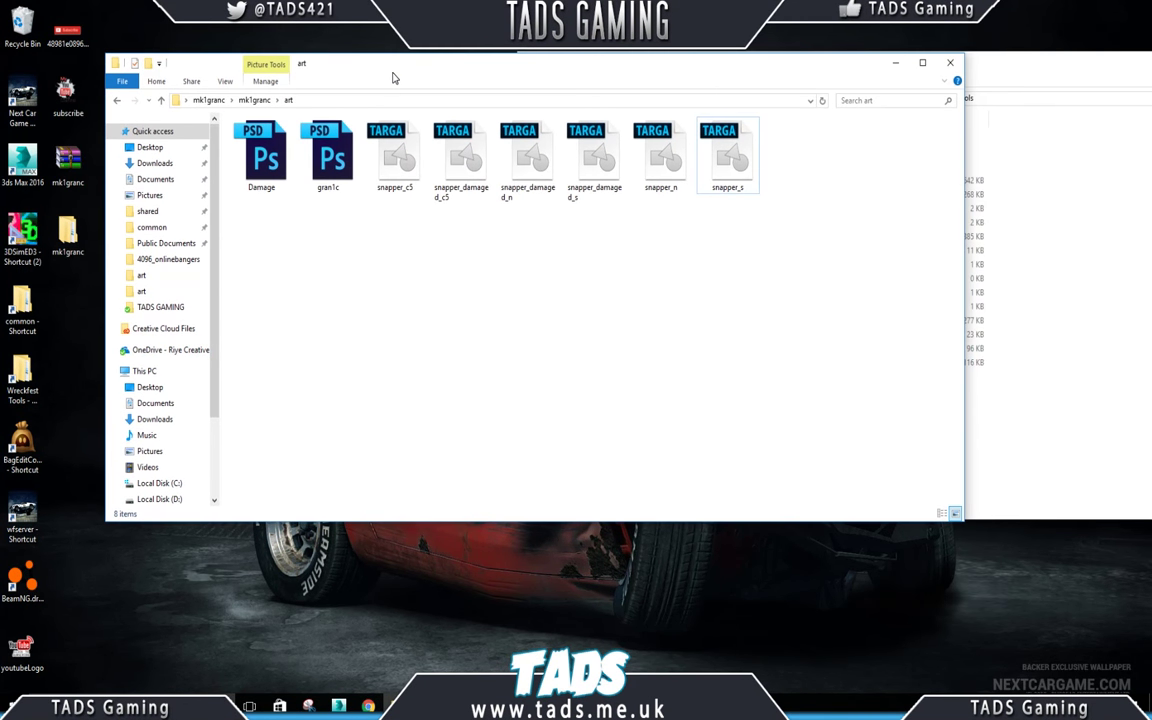
click(1066, 70)
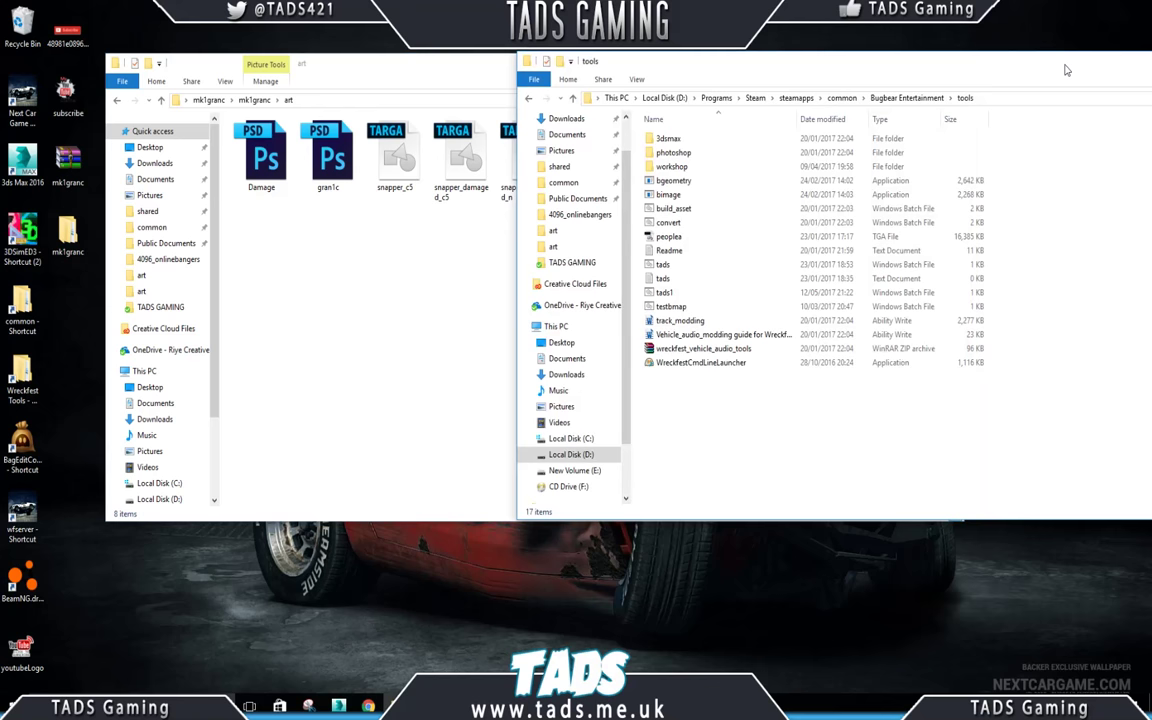
Step: Create a folder named skin inside the art folder and move the six Snapper Targa files into it
click(470, 283)
right_click(424, 283)
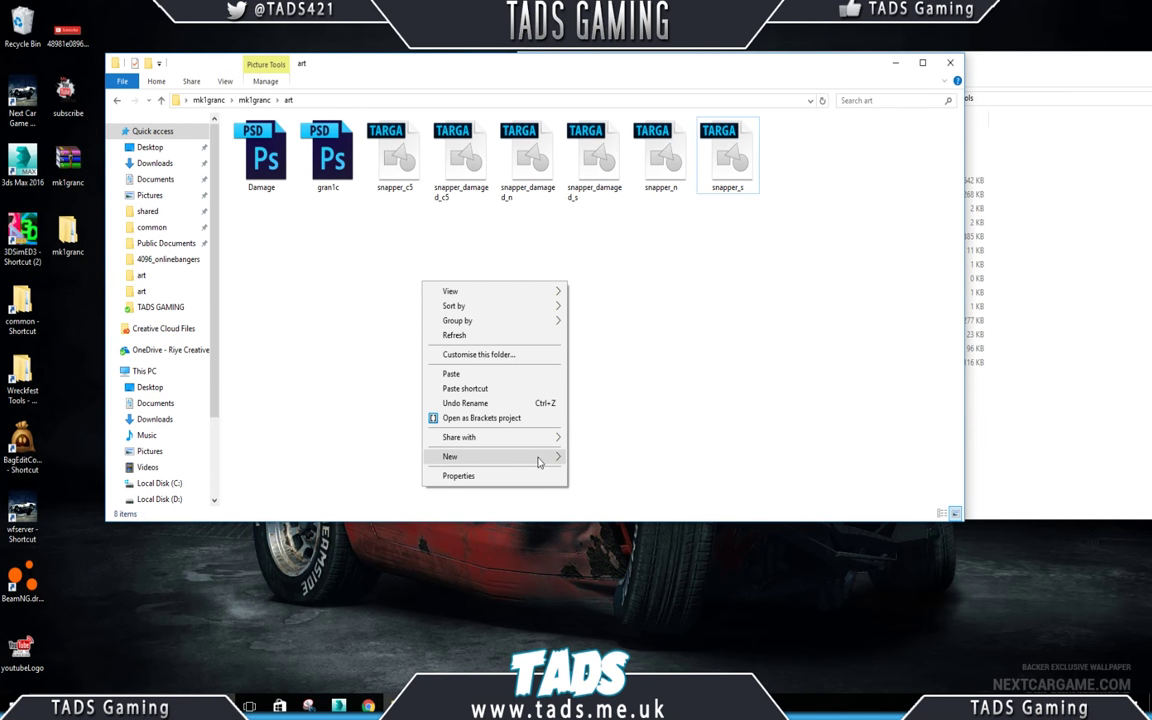
mouse_move(545, 457)
click(595, 460)
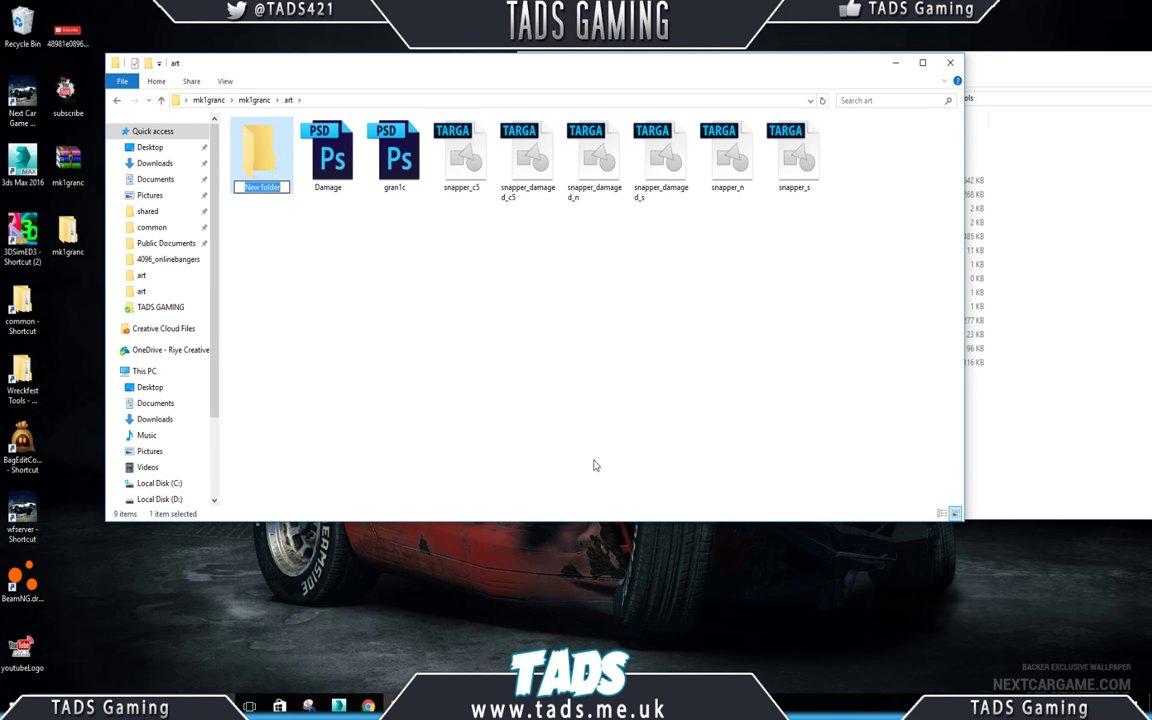
text(skin)
key(Return)
drag(430, 222, 866, 122)
drag(440, 145, 266, 178)
Step: Move the snapper_s Targa file from the skin folder back to the art folder
double_click(262, 155)
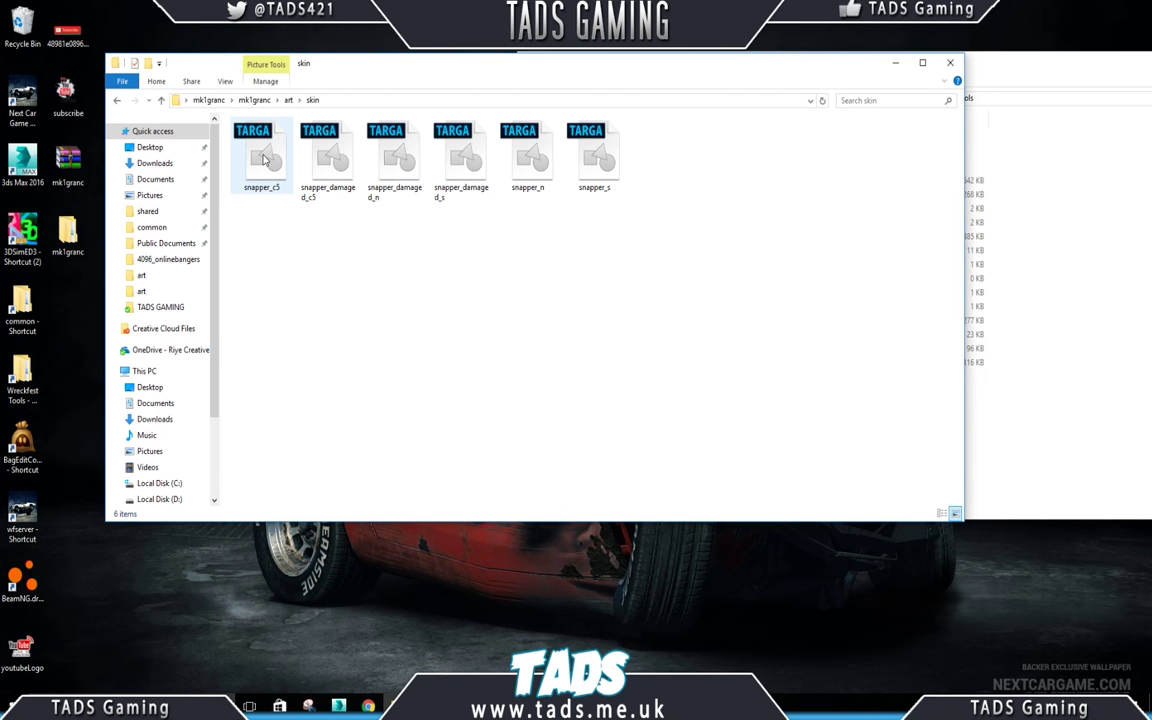
right_click(594, 159)
click(620, 402)
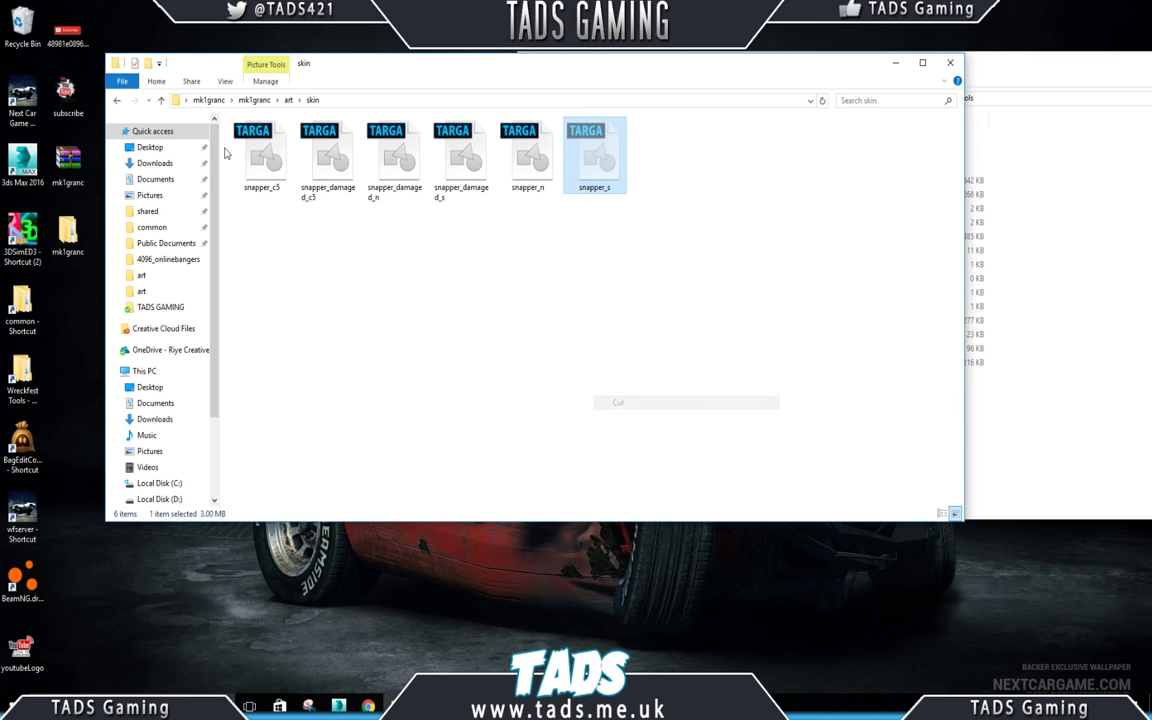
click(114, 100)
right_click(630, 257)
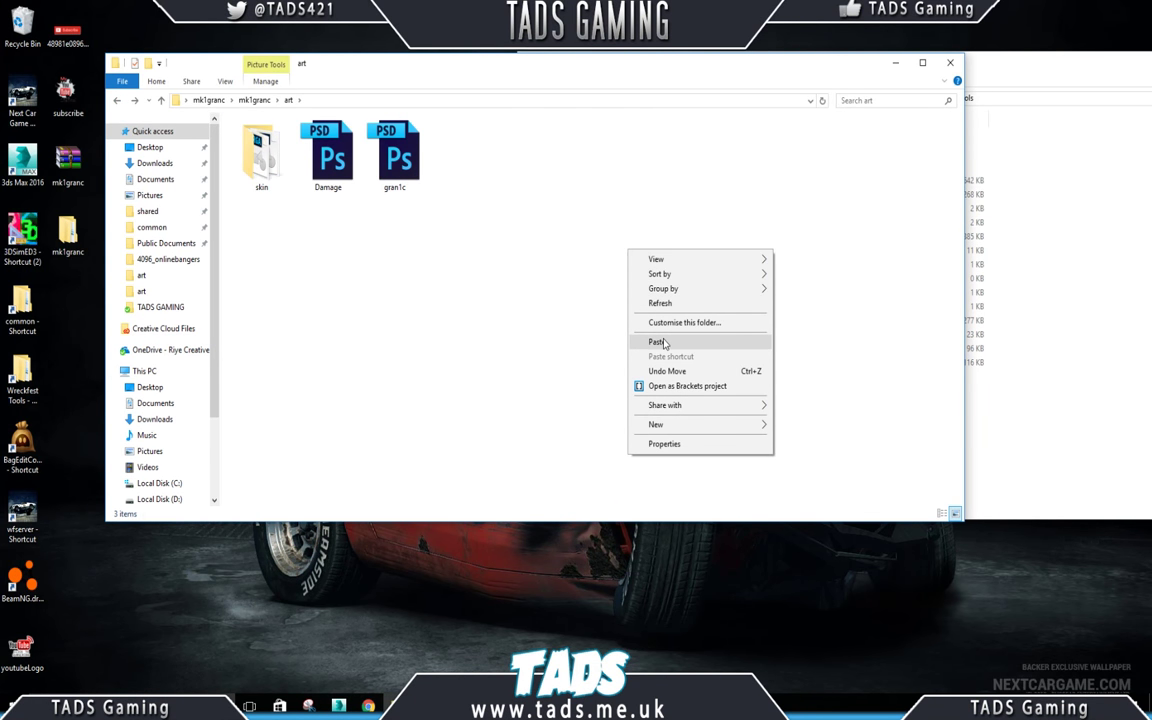
click(660, 341)
Step: Convert the snapper_s Targa file on its own with the build_asset batch file from the tools folder
click(1111, 231)
drag(660, 63, 693, 50)
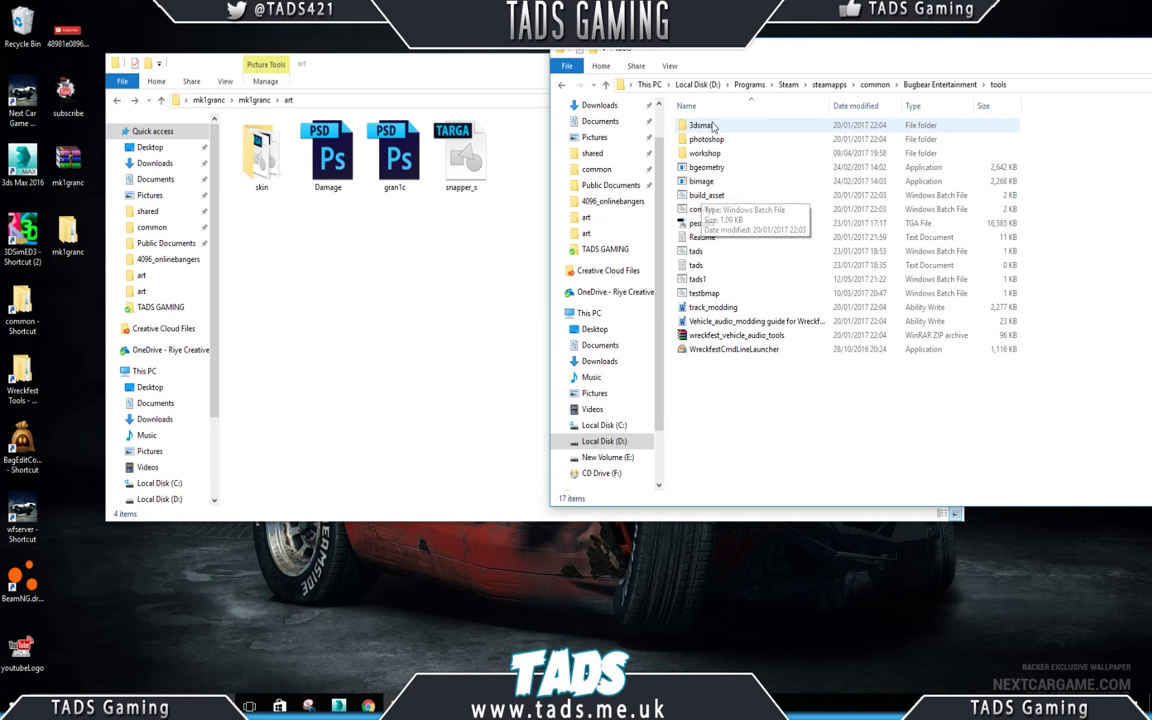
click(461, 155)
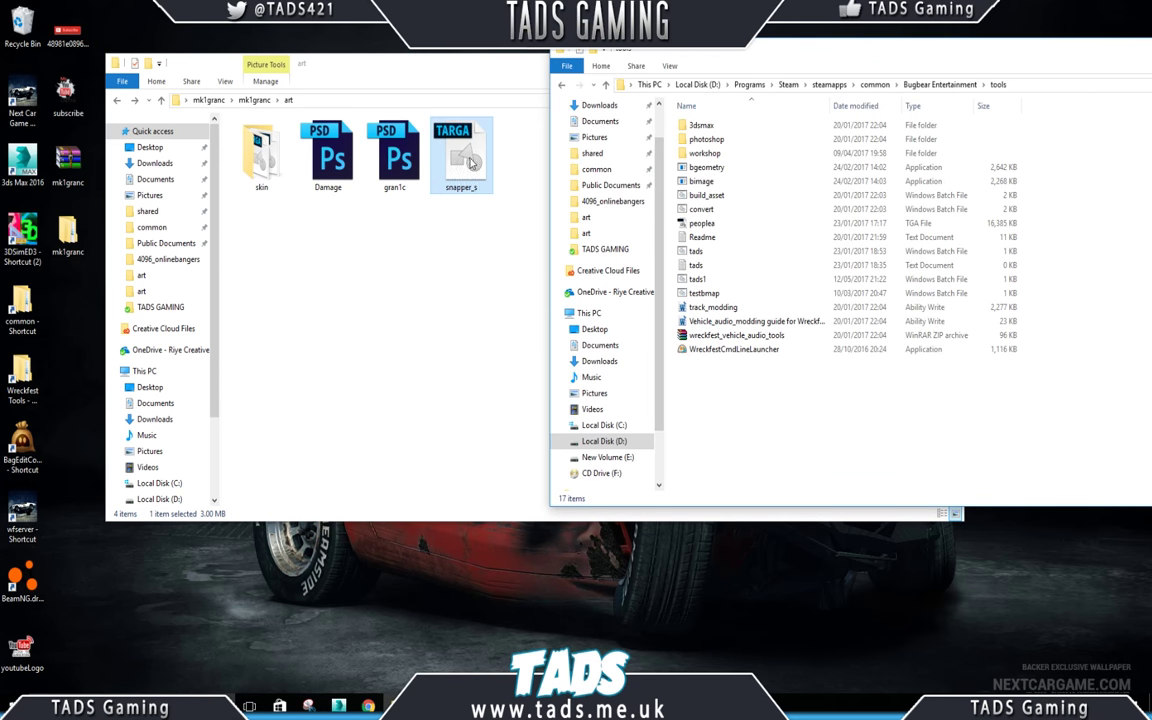
drag(458, 152, 715, 197)
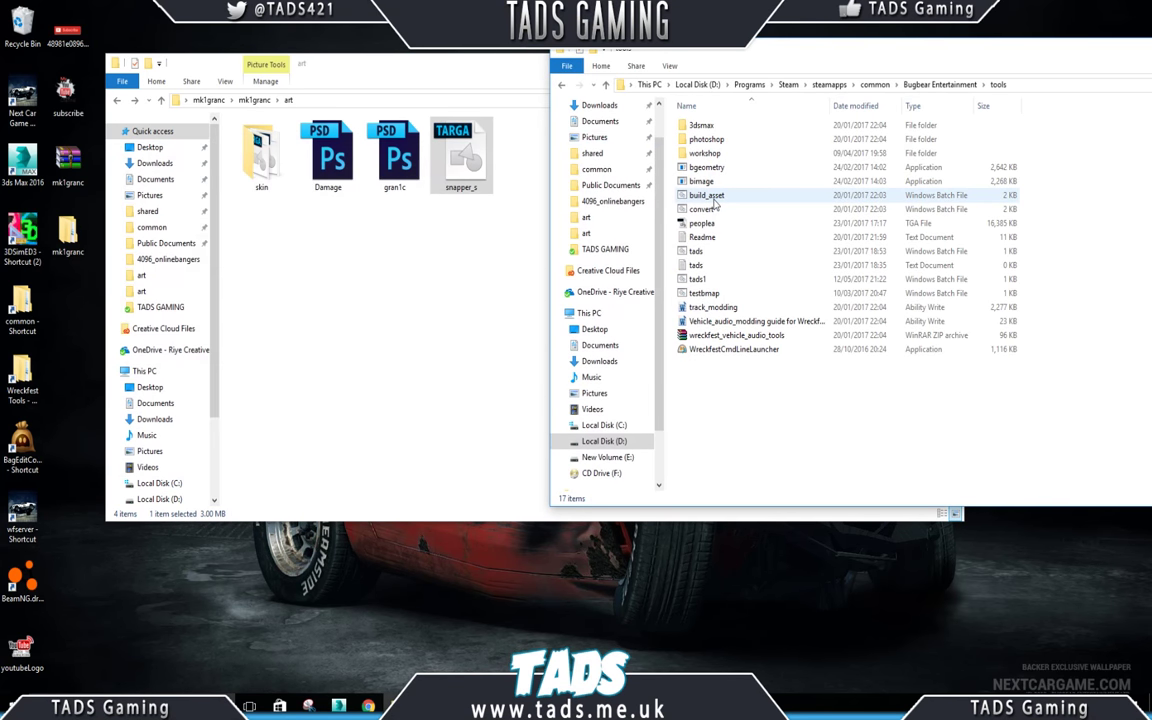
click(459, 178)
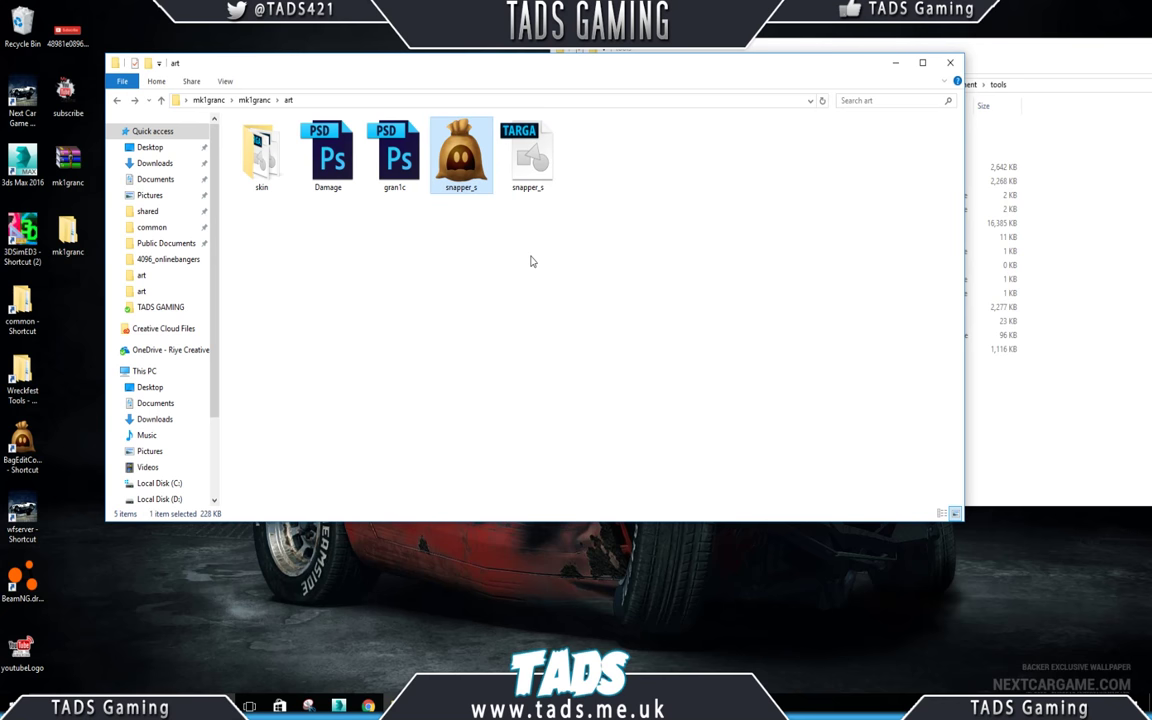
Step: Convert the whole skin folder of Targa files with the build_asset batch file
click(921, 52)
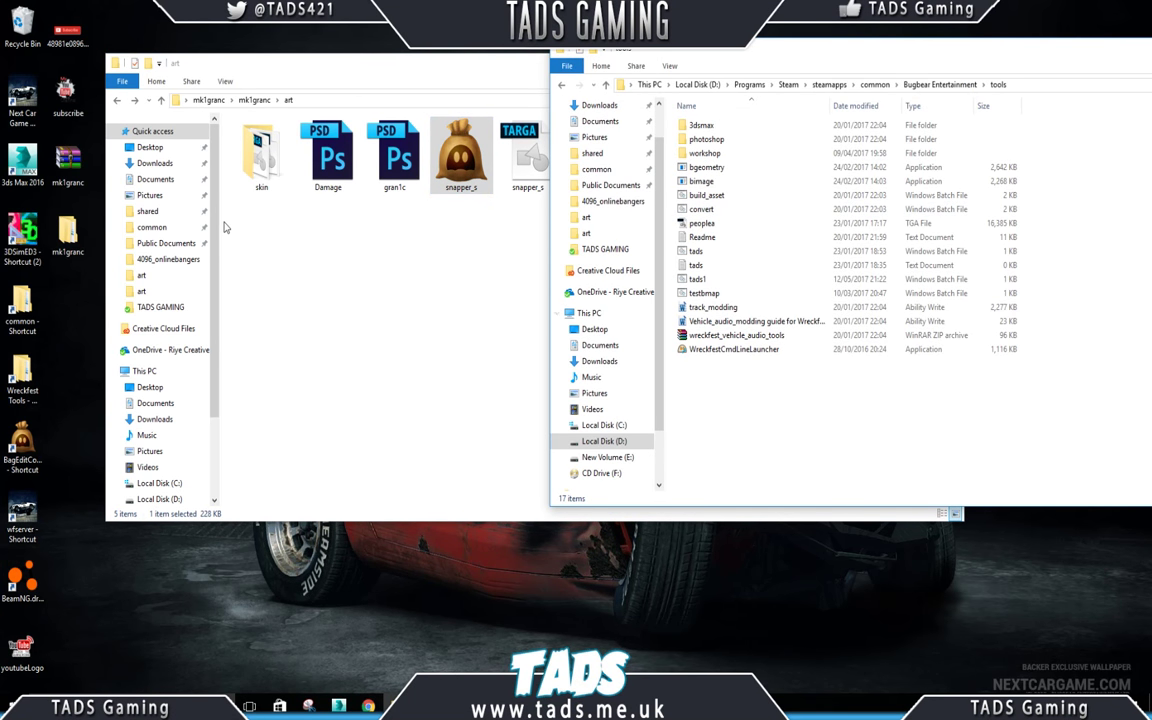
drag(265, 170, 708, 196)
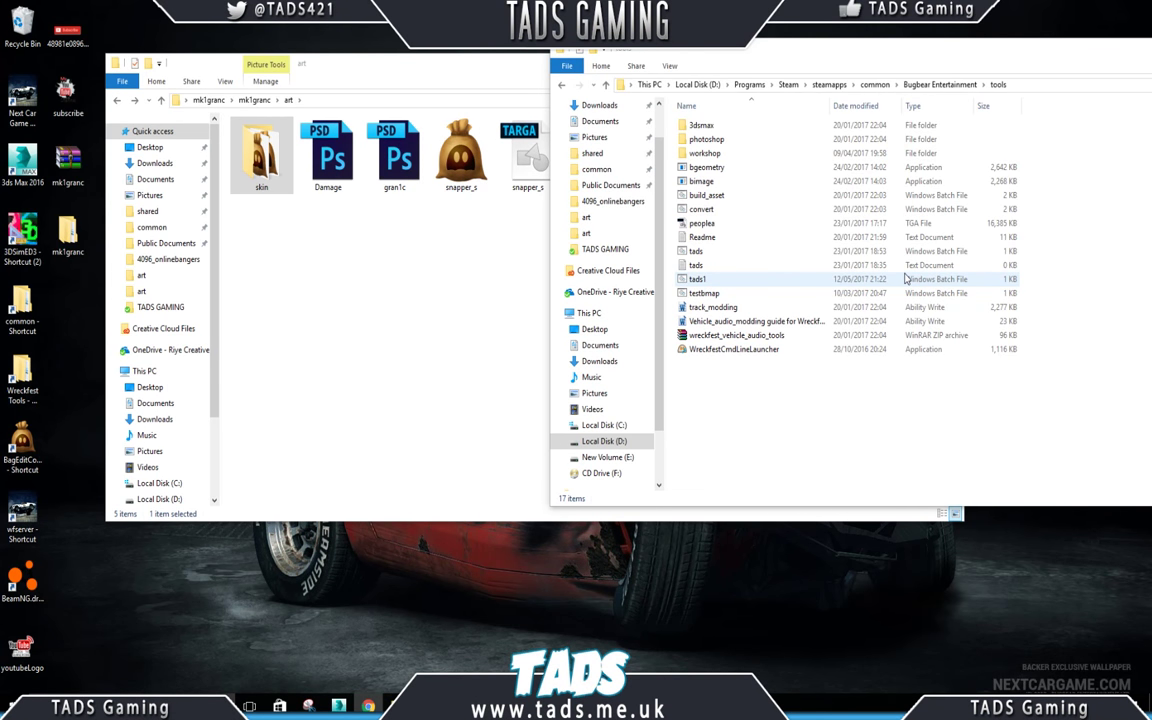
click(355, 308)
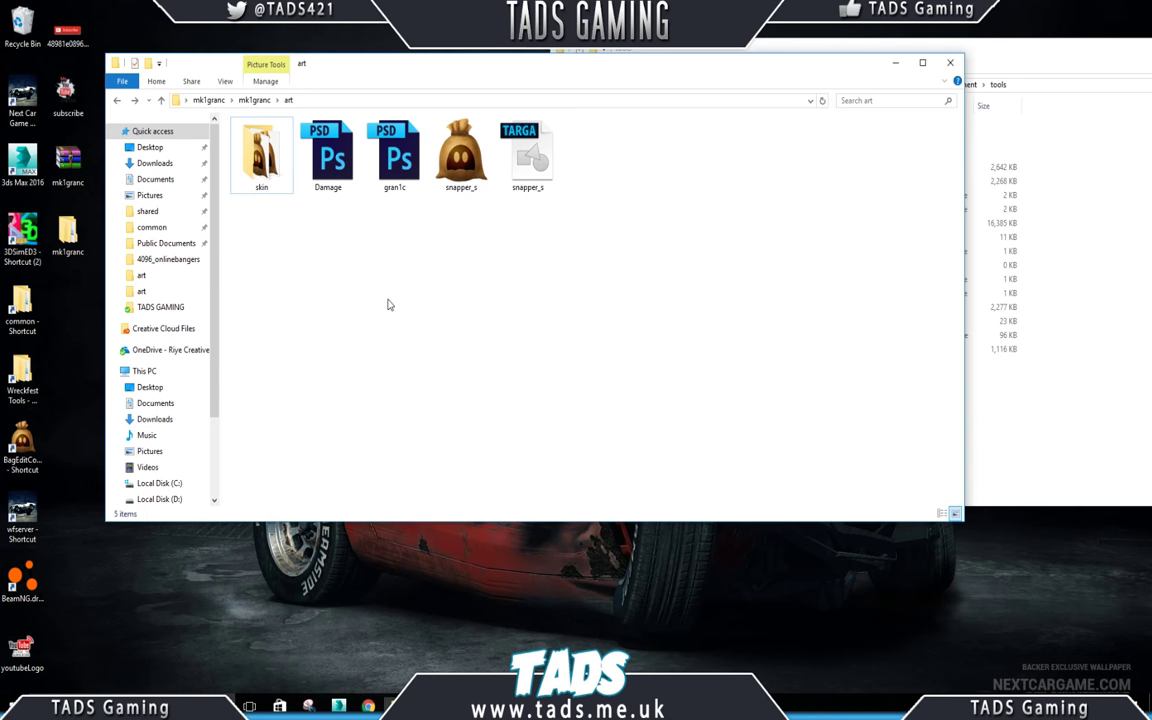
Step: Move the five converted texture files, two colour, two normal and snapper_damaged_s, from the skin folder to the art folder
double_click(262, 145)
click(262, 150)
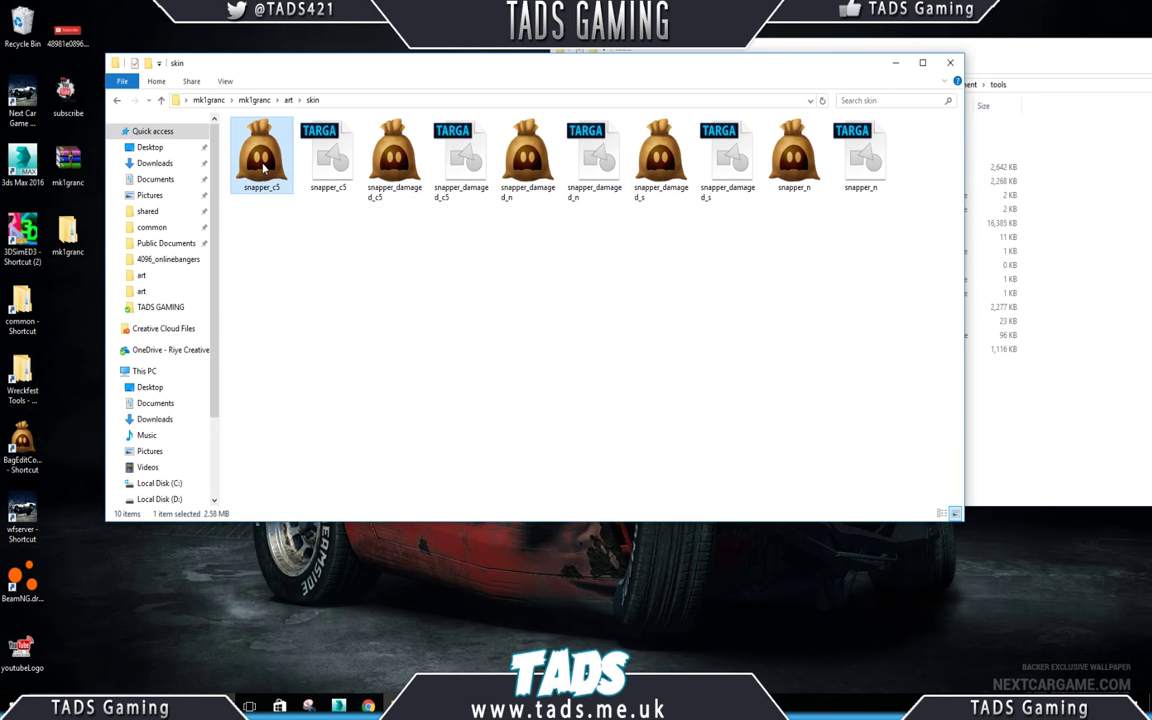
ctrl+click(395, 175)
ctrl+click(528, 165)
ctrl+click(661, 165)
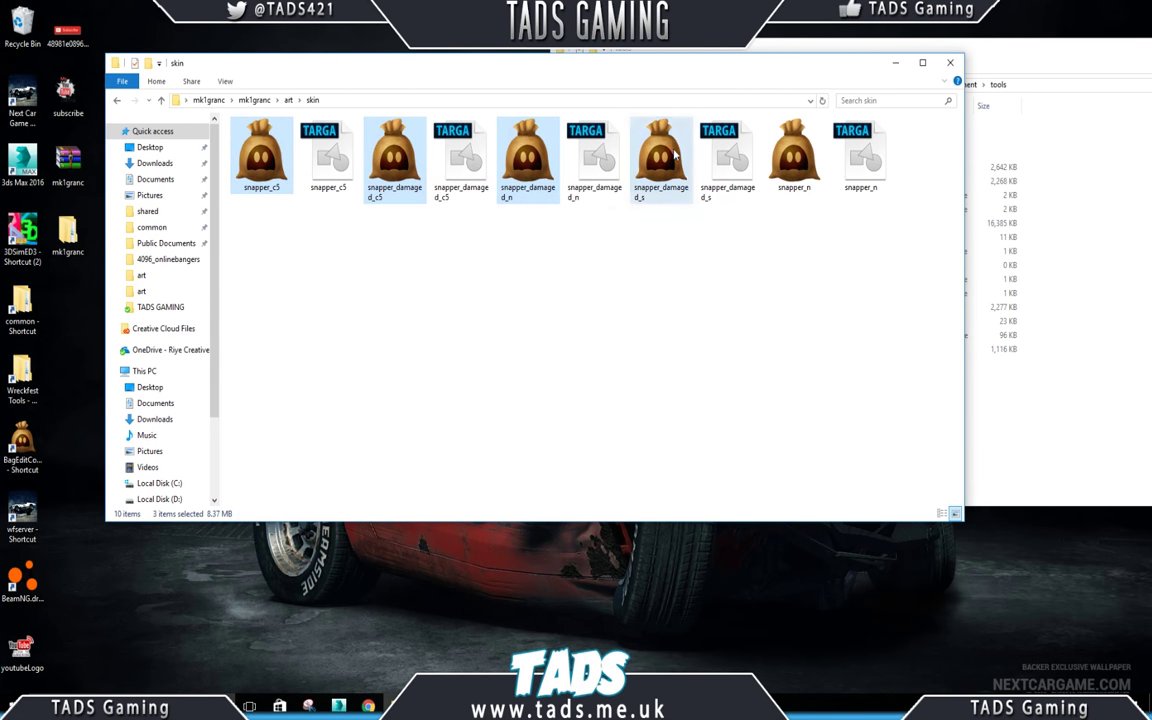
ctrl+click(795, 168)
right_click(795, 168)
click(790, 313)
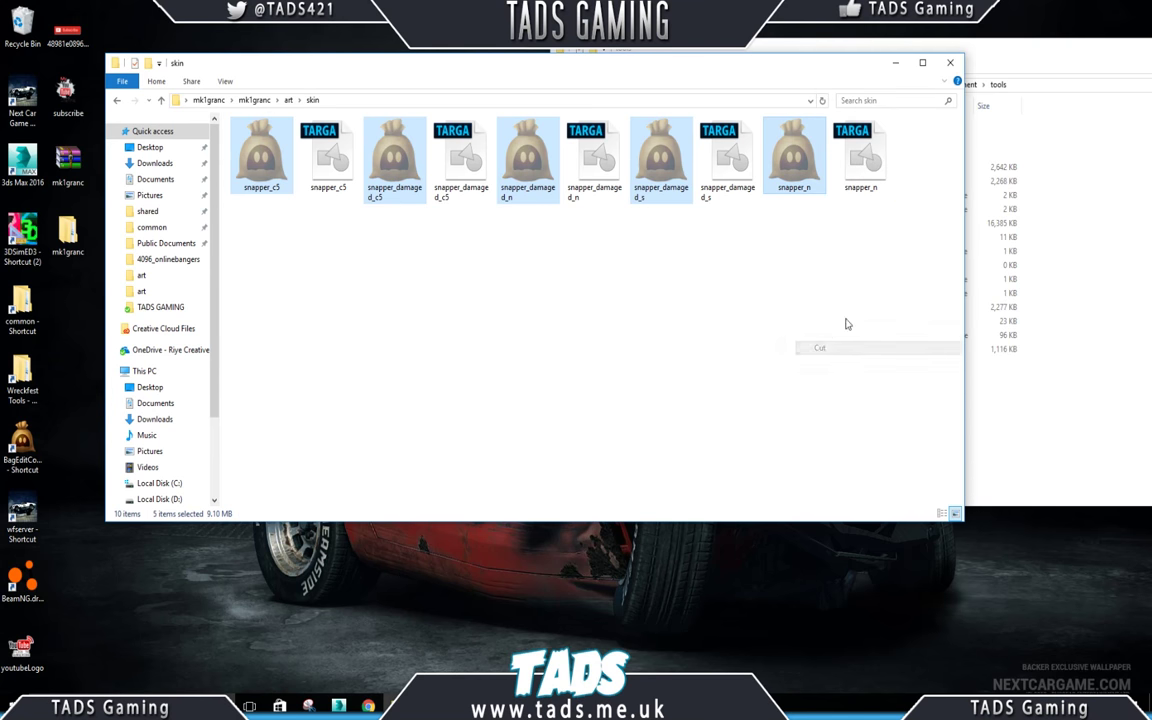
click(116, 100)
right_click(679, 214)
click(713, 310)
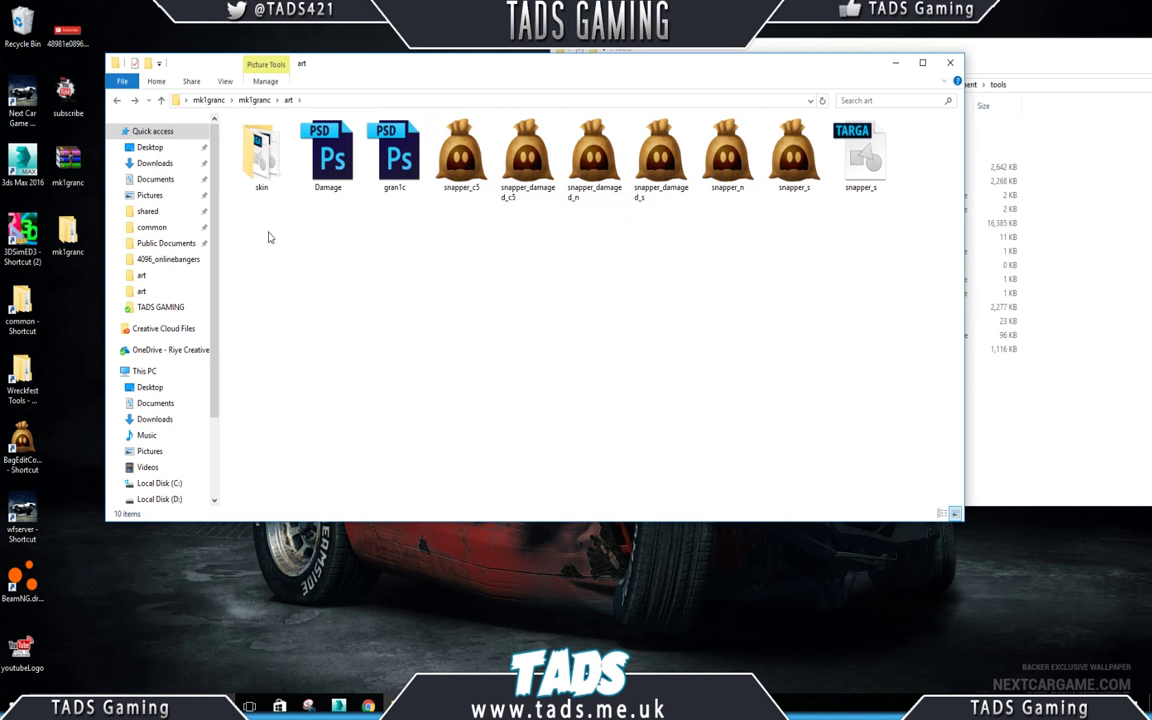
Step: Move the snapper_s Targa file and the Damage and gran1c PSD files into the skin folder
drag(858, 158, 264, 170)
drag(372, 212, 300, 128)
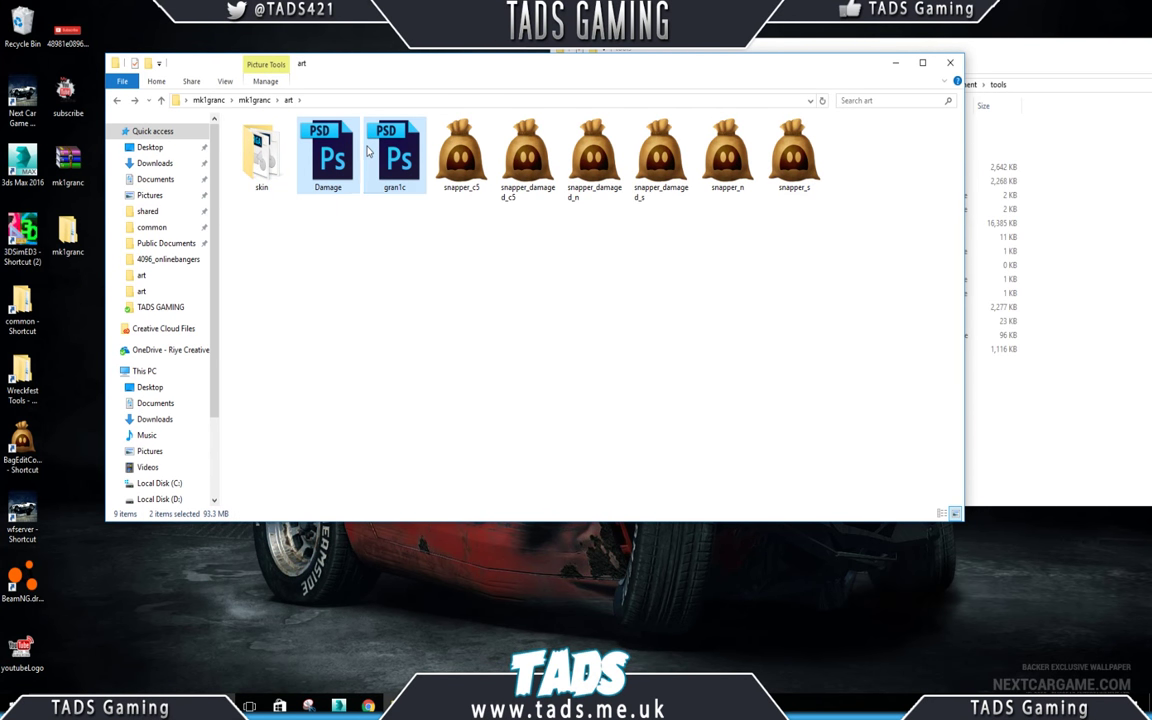
drag(367, 183, 262, 152)
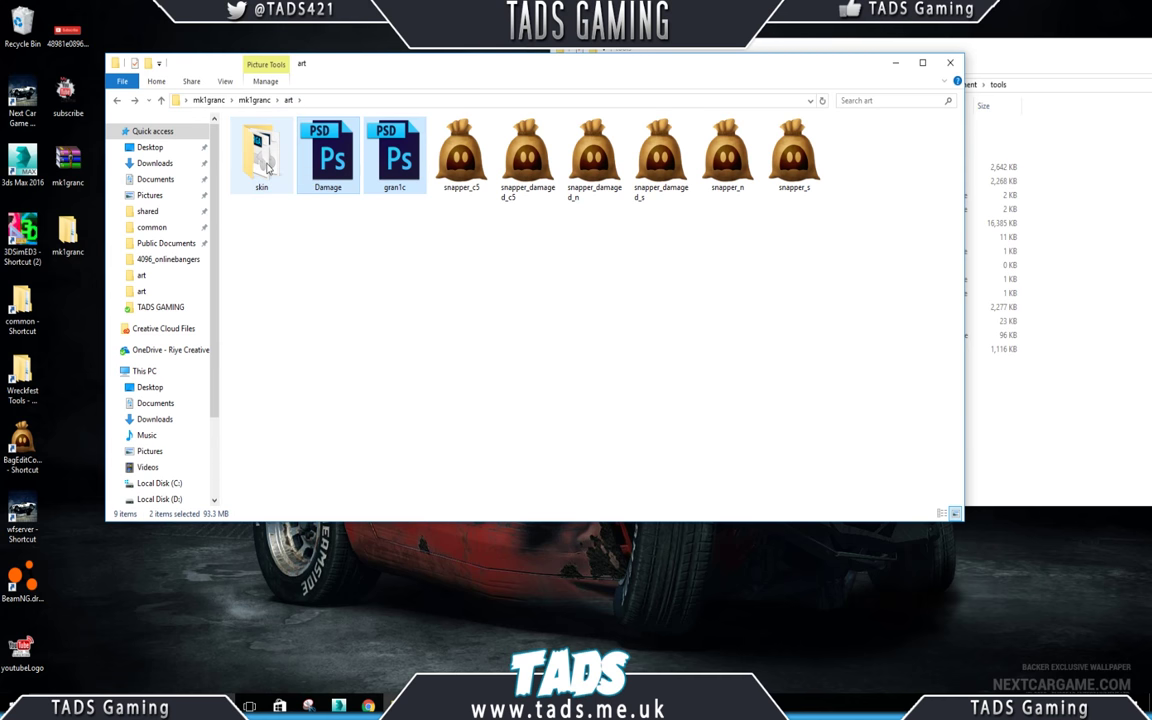
Step: Move the skin folder of source files out of the art folder onto the desktop
click(263, 156)
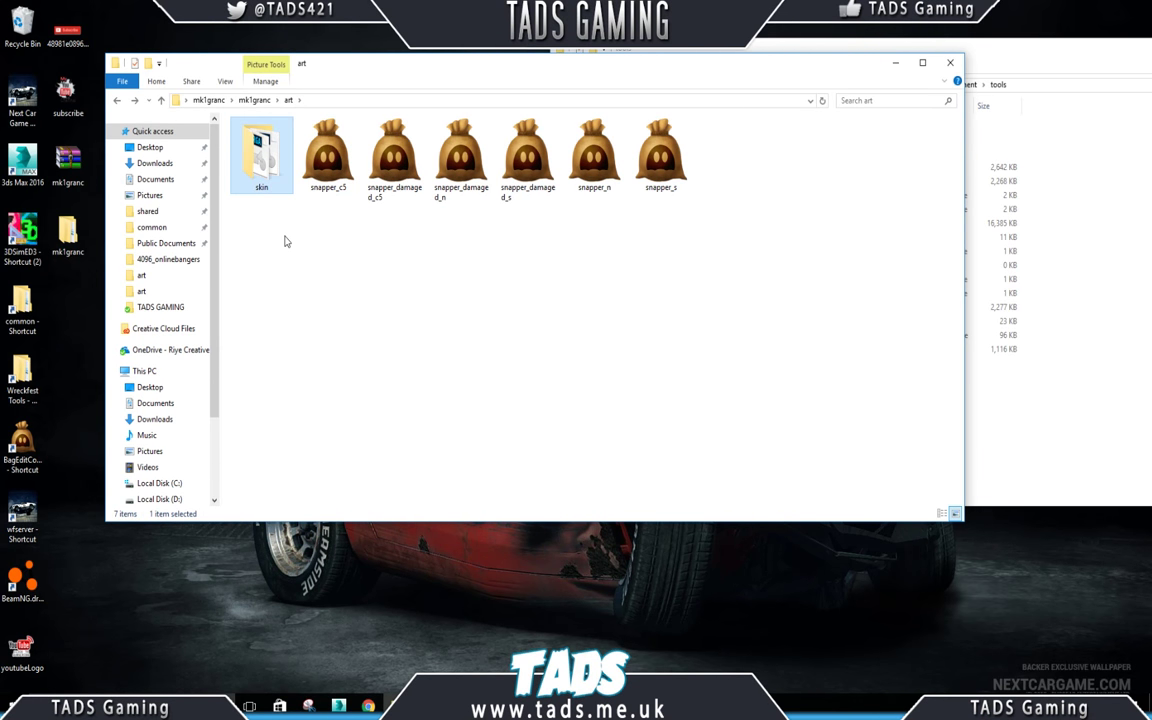
drag(265, 148, 75, 305)
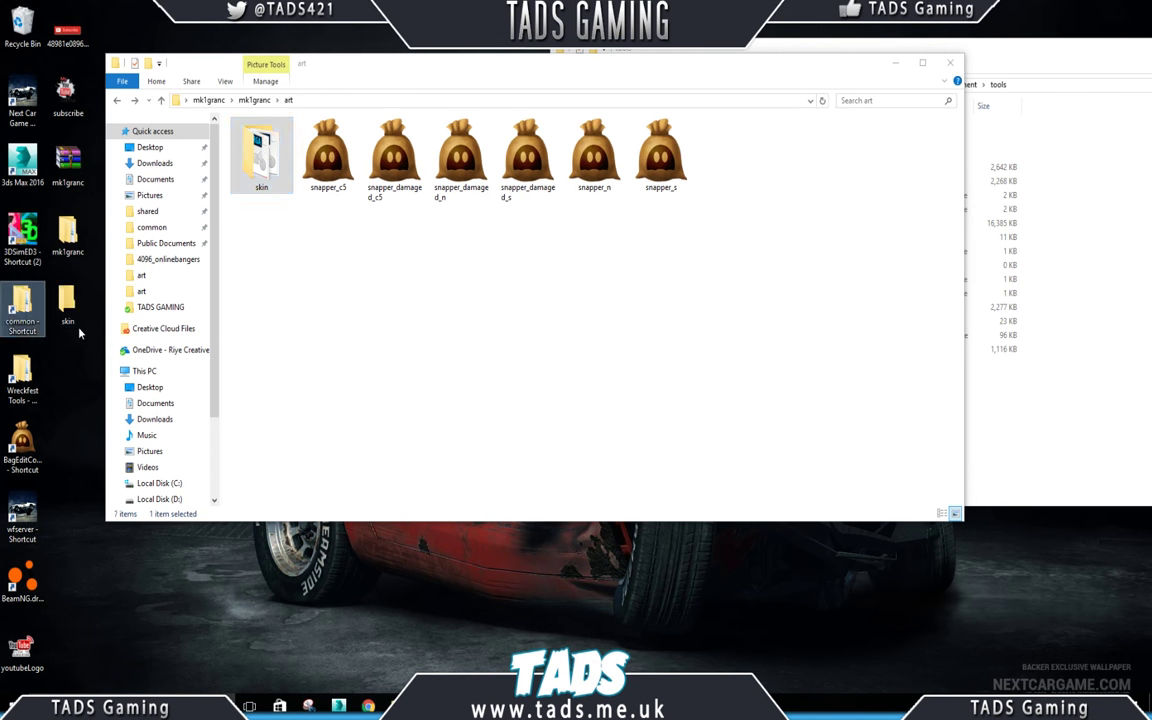
click(327, 334)
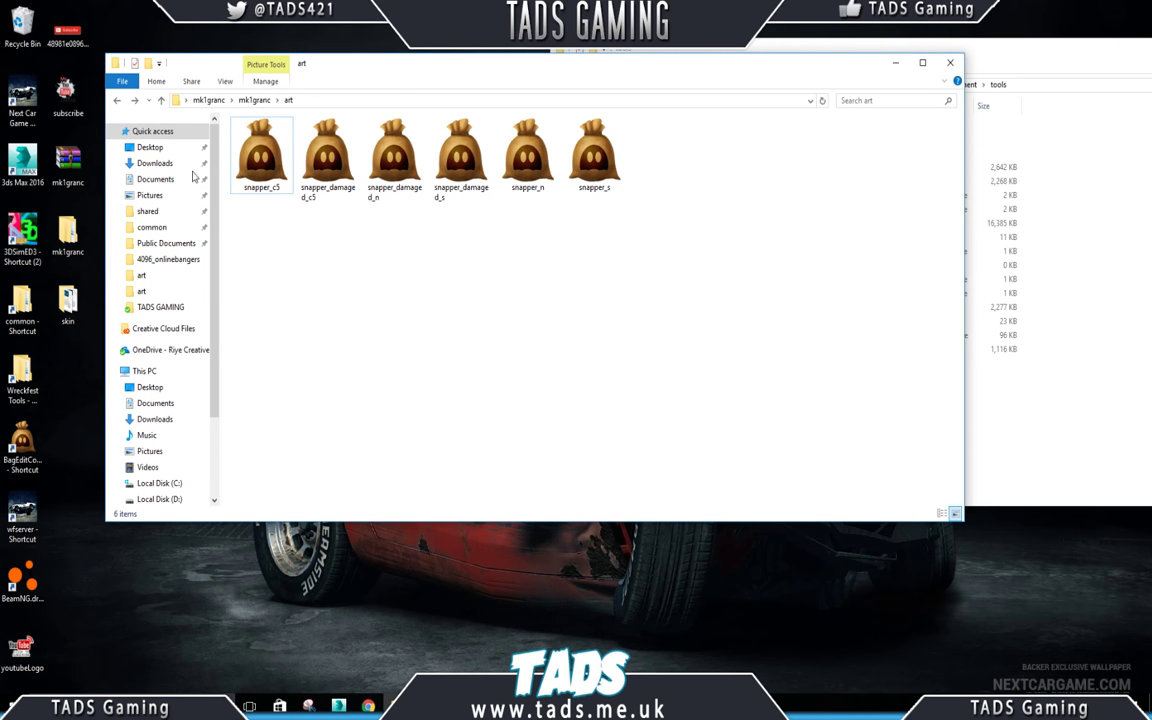
click(592, 155)
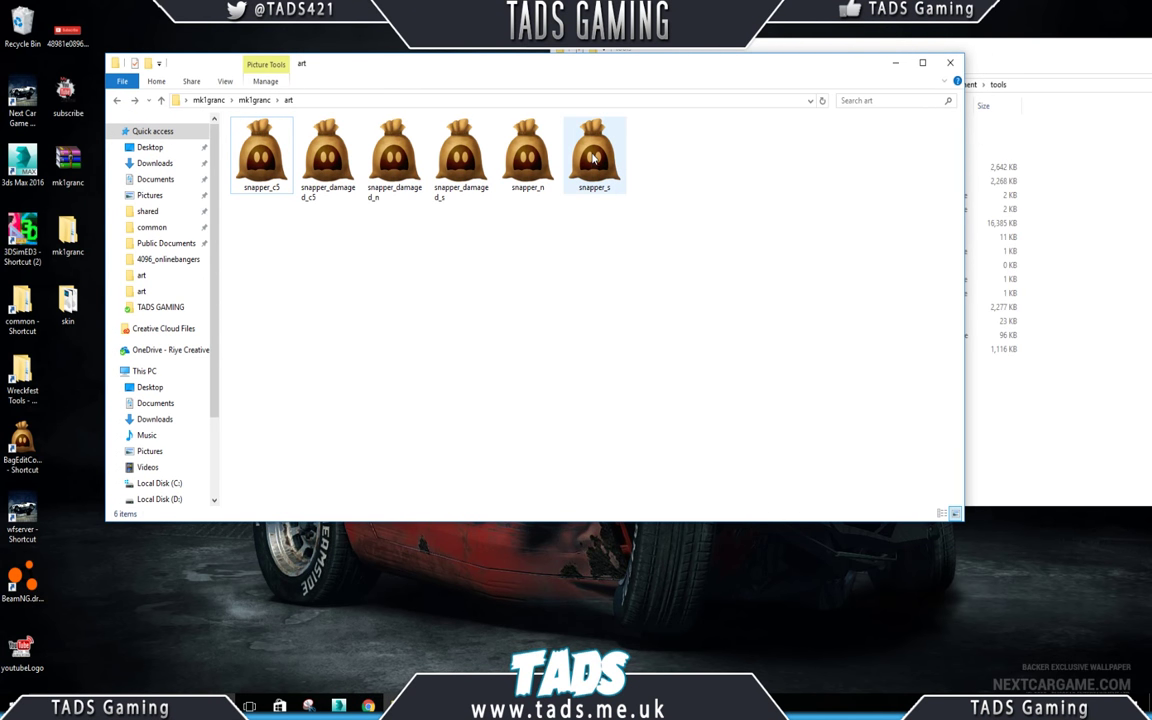
click(330, 155)
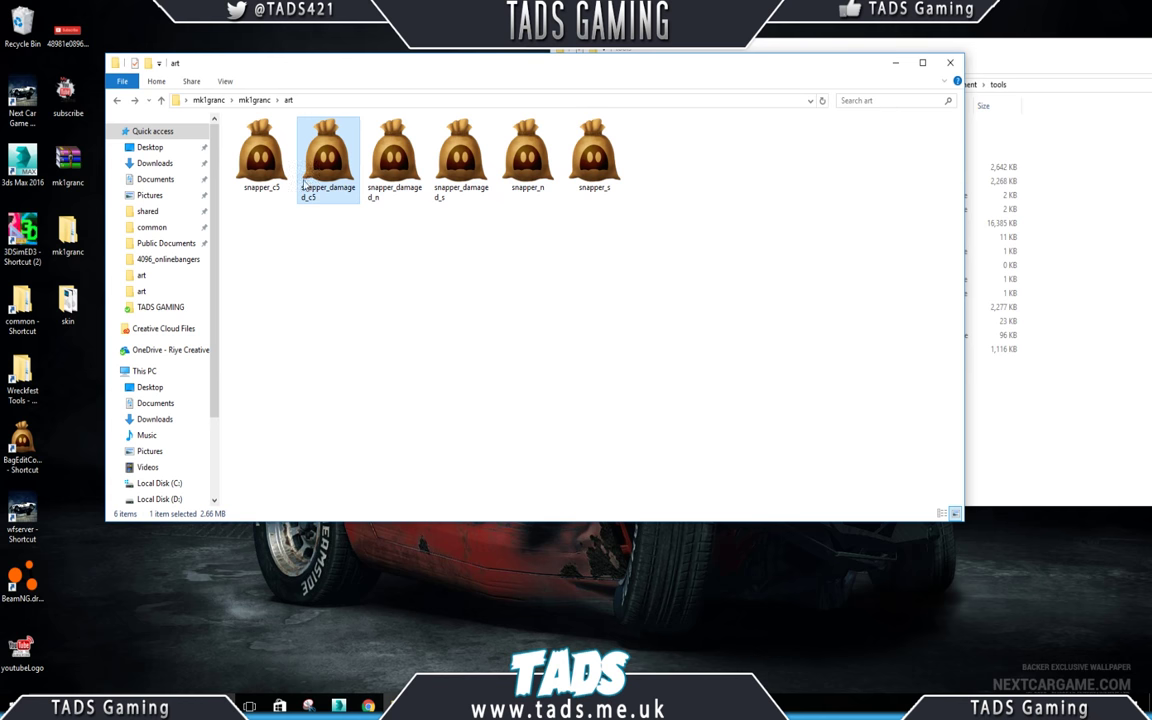
Step: Go from the art folder to the mk1granc mod's part\paint folder and select the 000 VEPA file
click(243, 155)
click(378, 249)
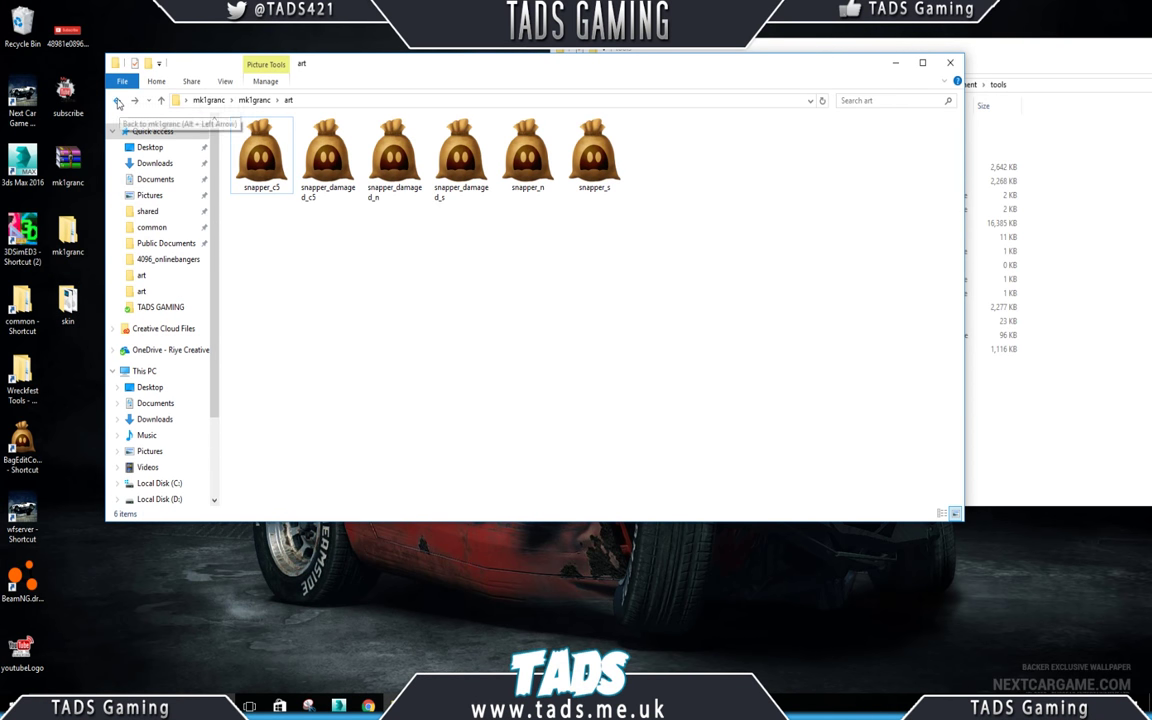
click(118, 104)
click(255, 158)
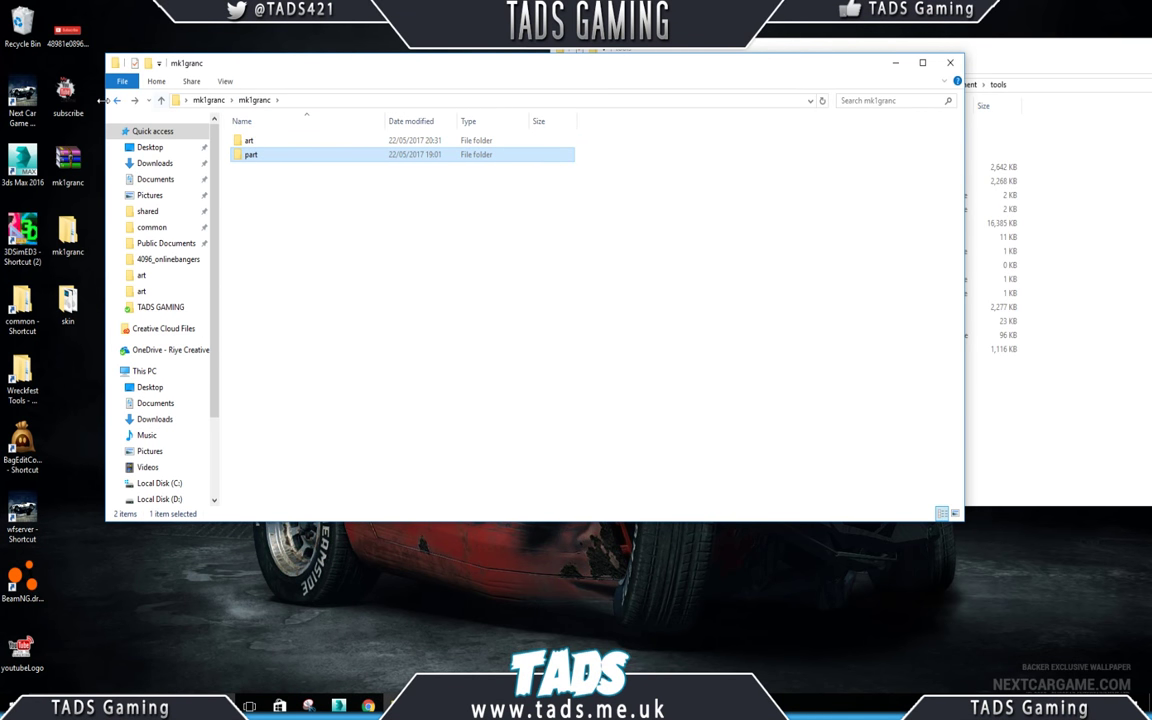
double_click(251, 156)
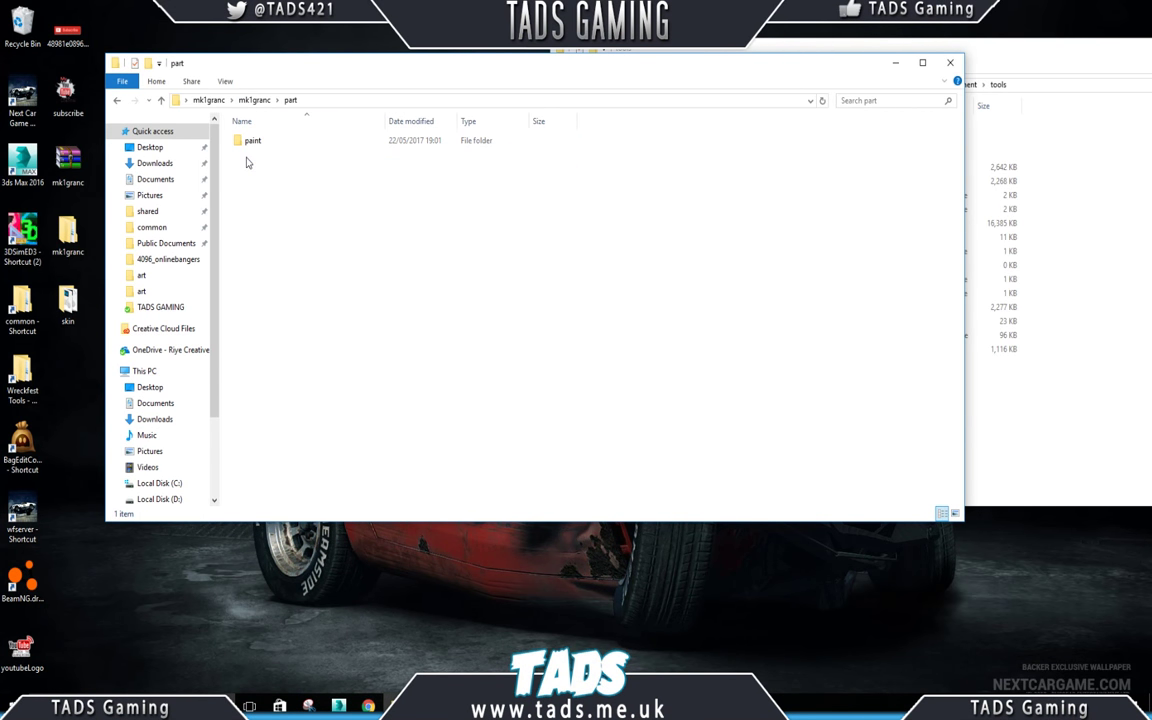
double_click(257, 147)
click(250, 142)
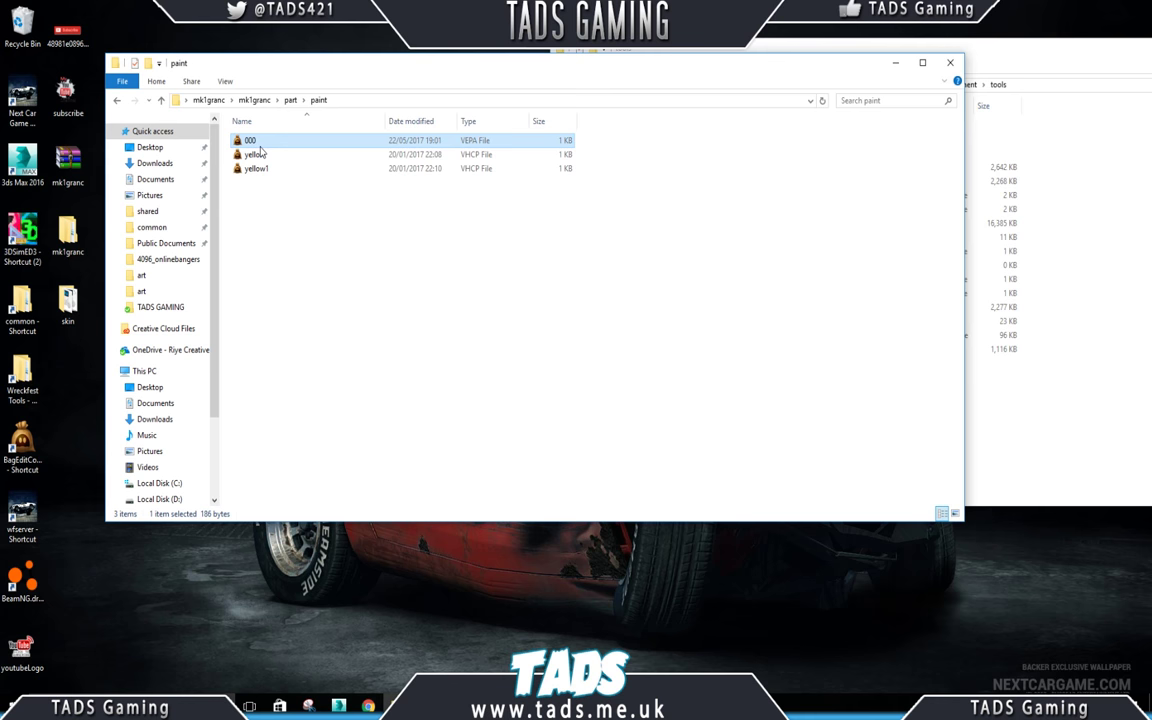
Step: Try to choose BagEditCommunity from the Bugbear Entertainment BagEdit folder as the program for opening the 000 VEPA file, cancelling the choice
double_click(250, 141)
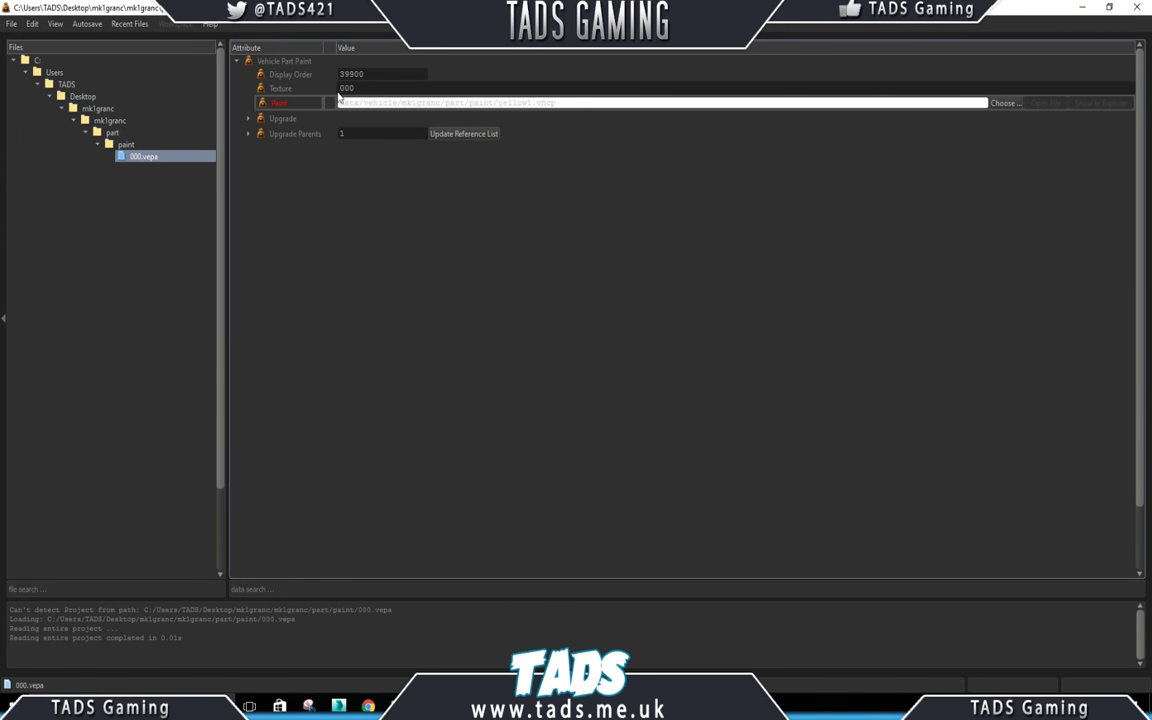
click(1136, 8)
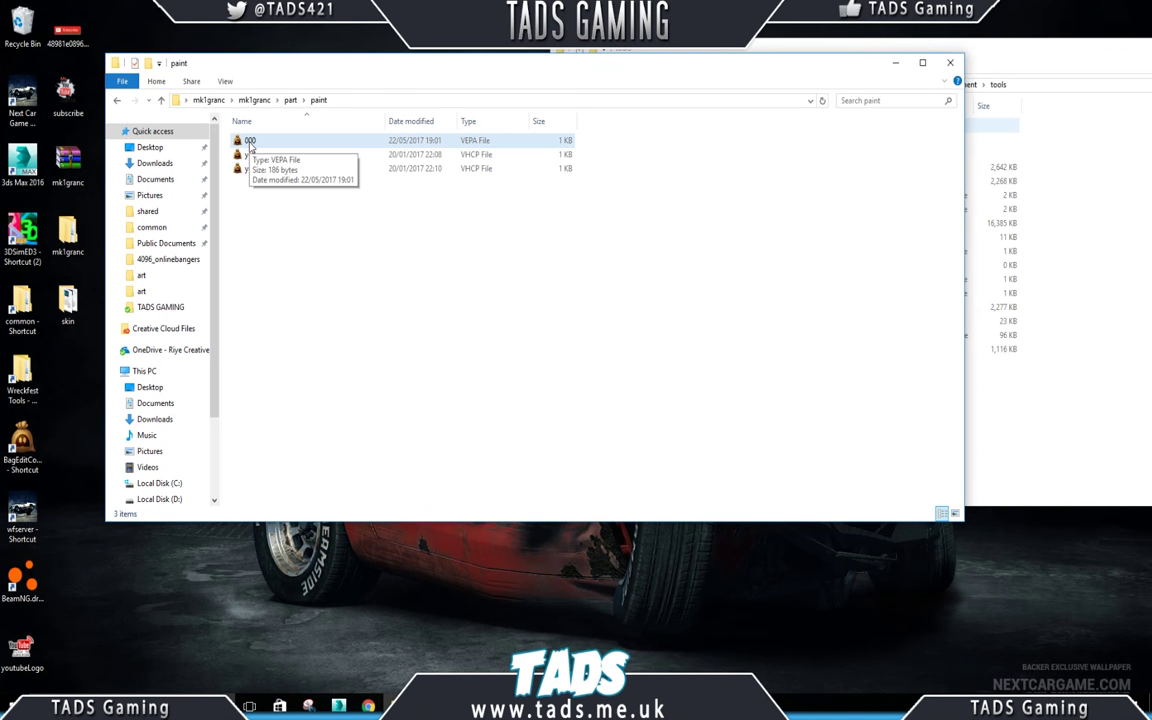
right_click(250, 146)
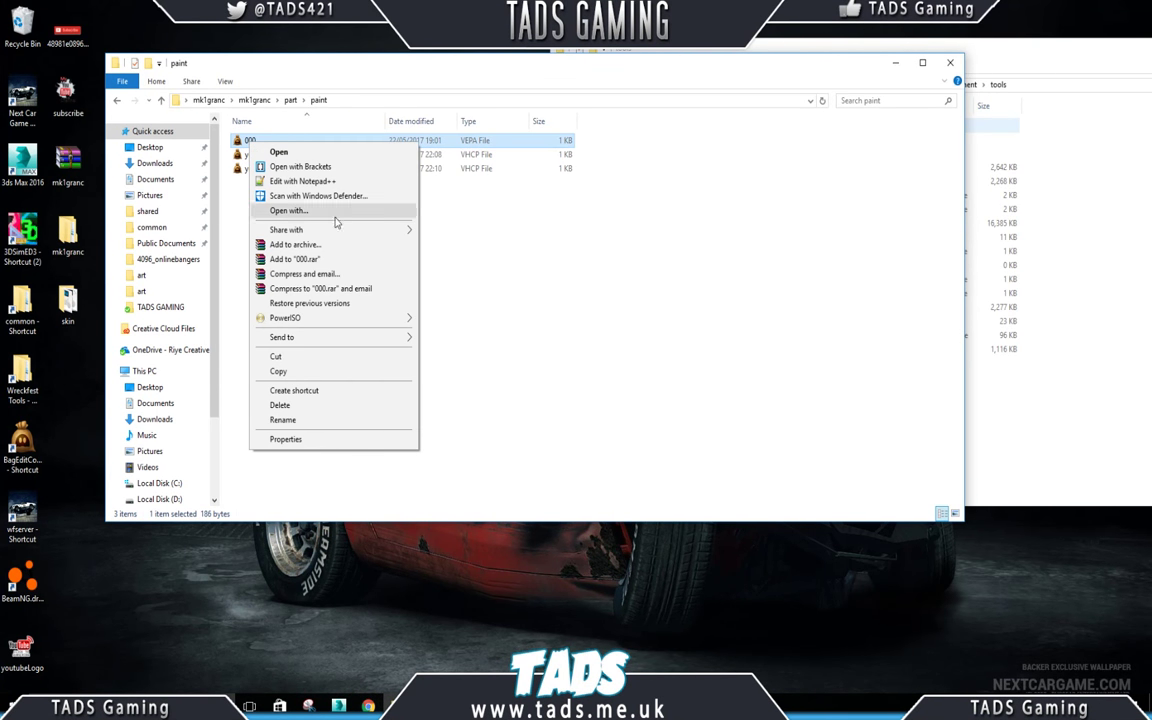
click(301, 212)
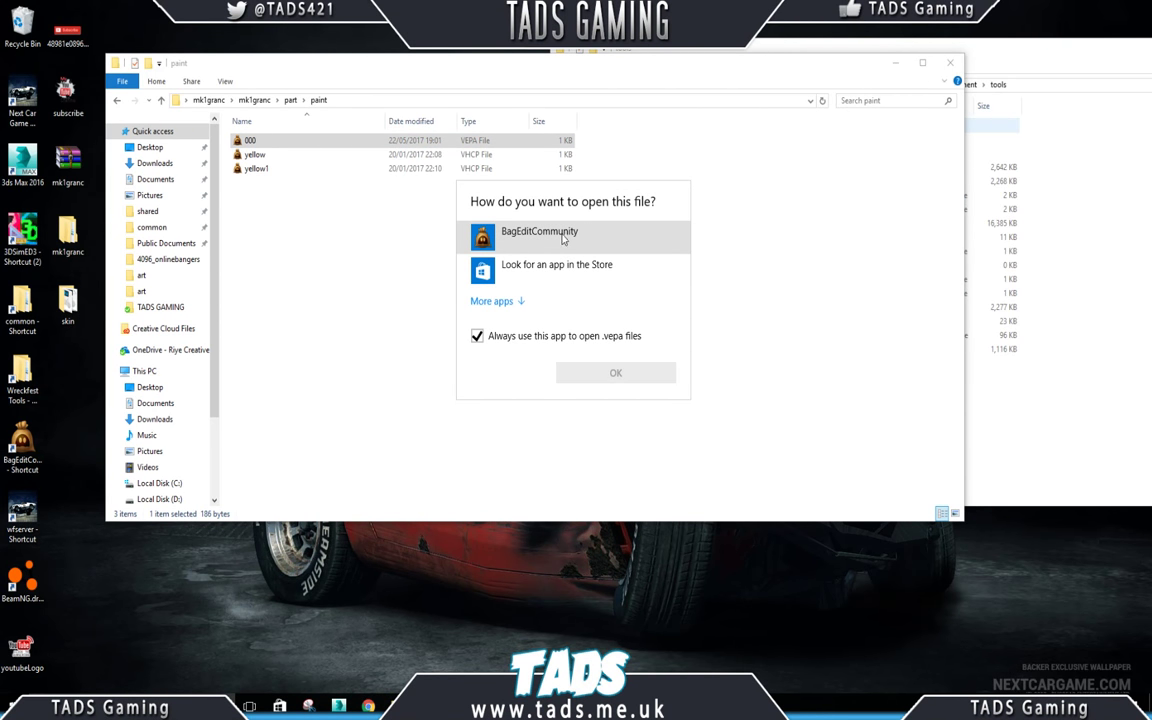
click(497, 301)
scroll(571, 339, down, 10)
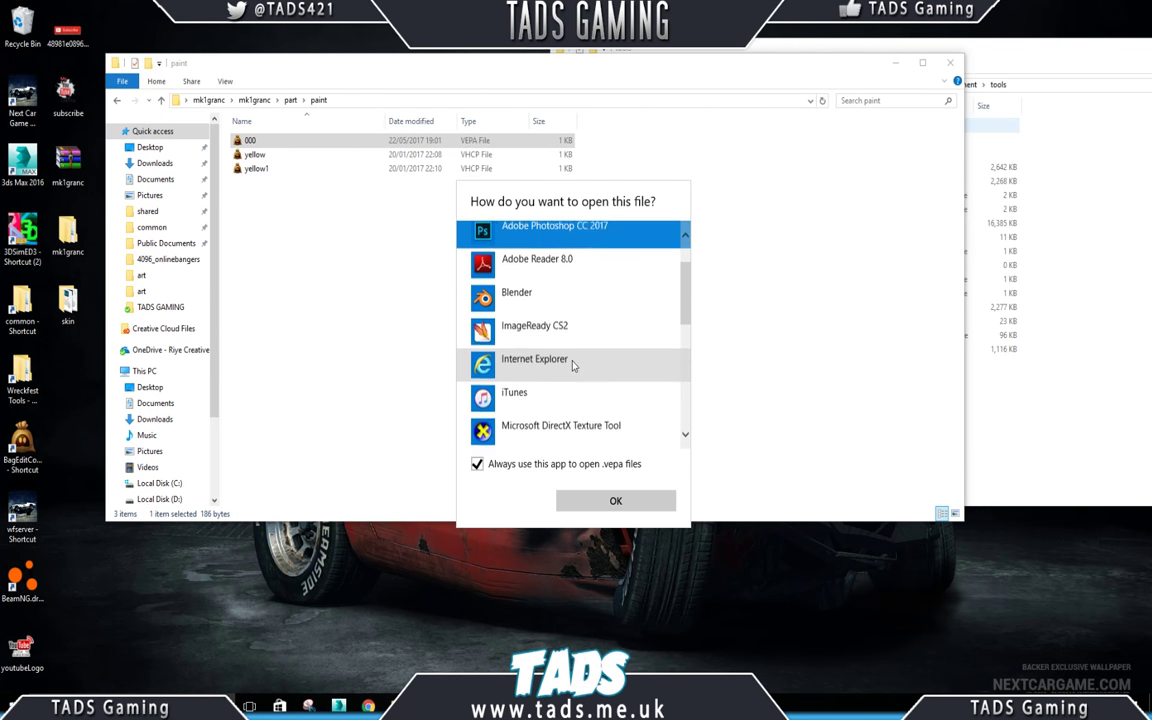
scroll(573, 366, up, 10)
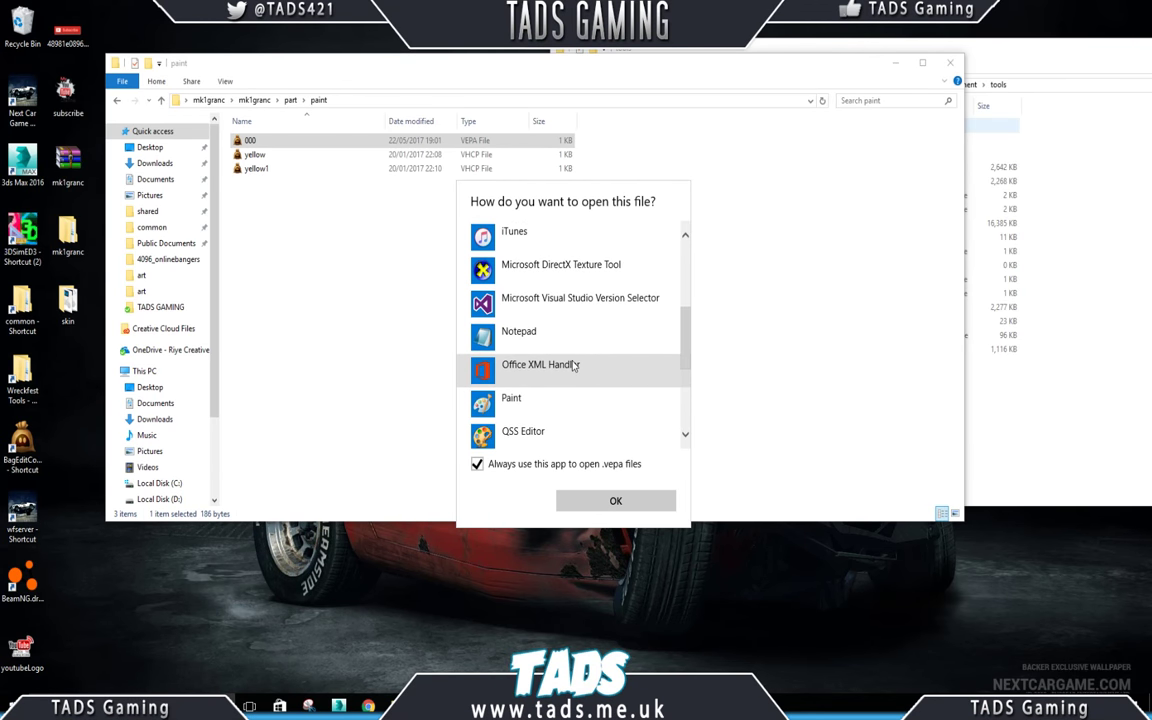
scroll(573, 366, down, 10)
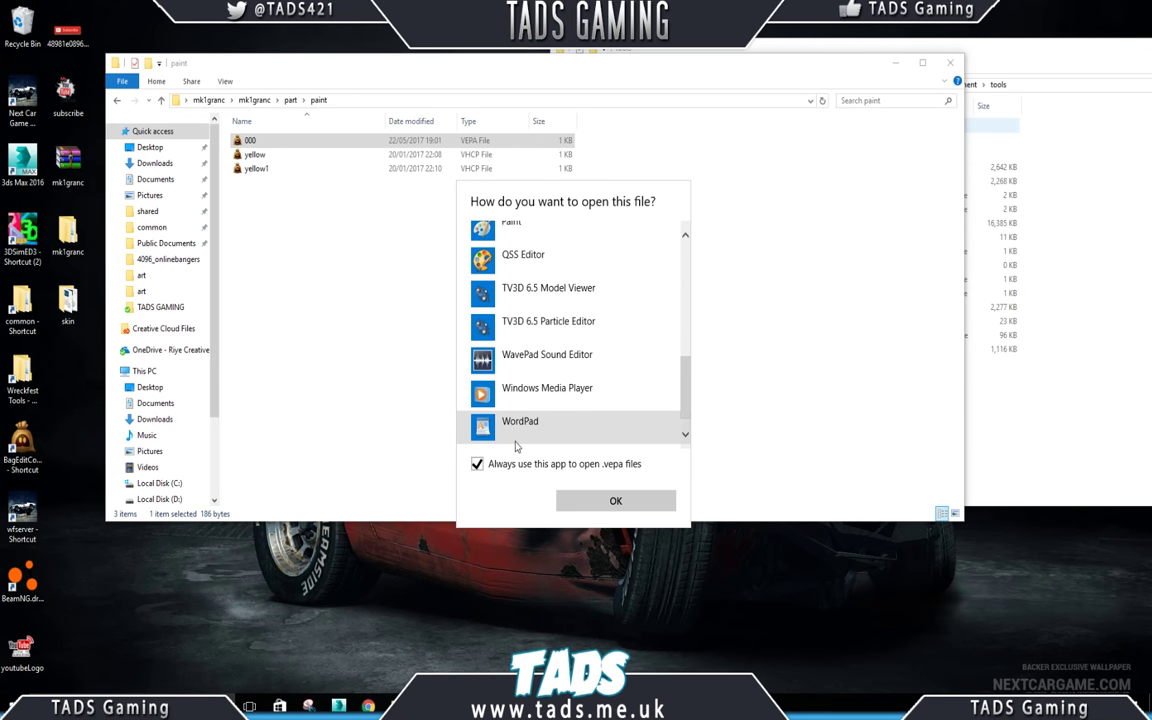
click(526, 430)
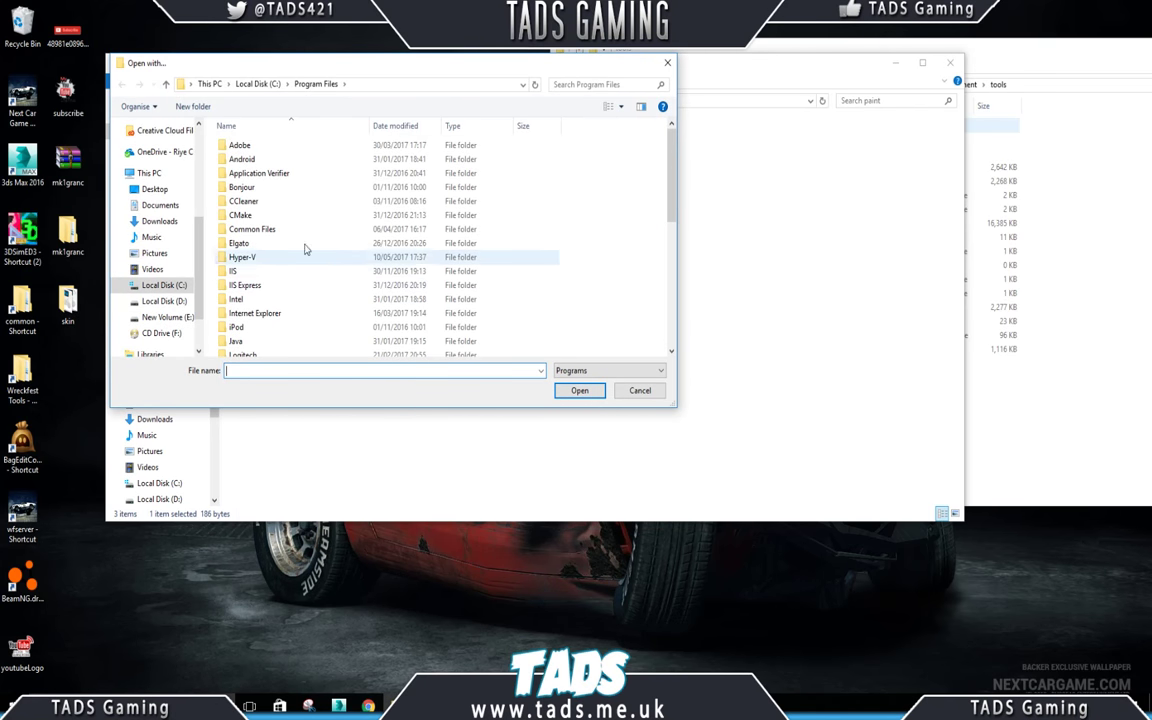
scroll(160, 176, up, 3)
scroll(160, 176, up, 3)
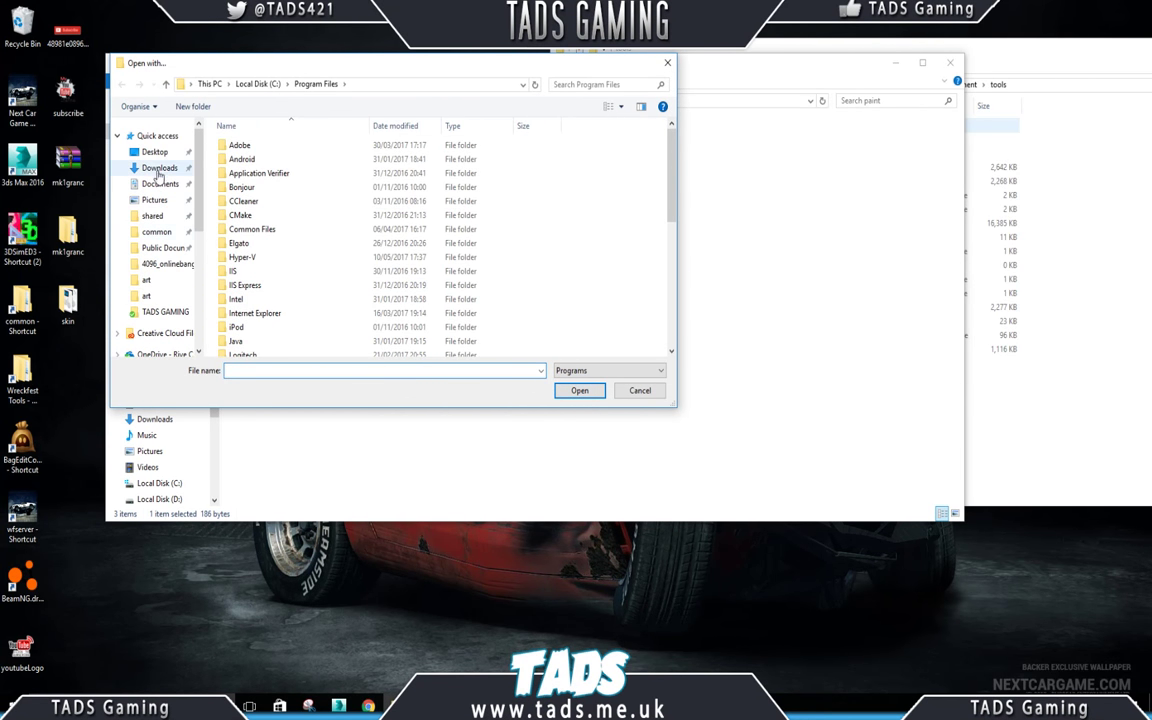
click(150, 231)
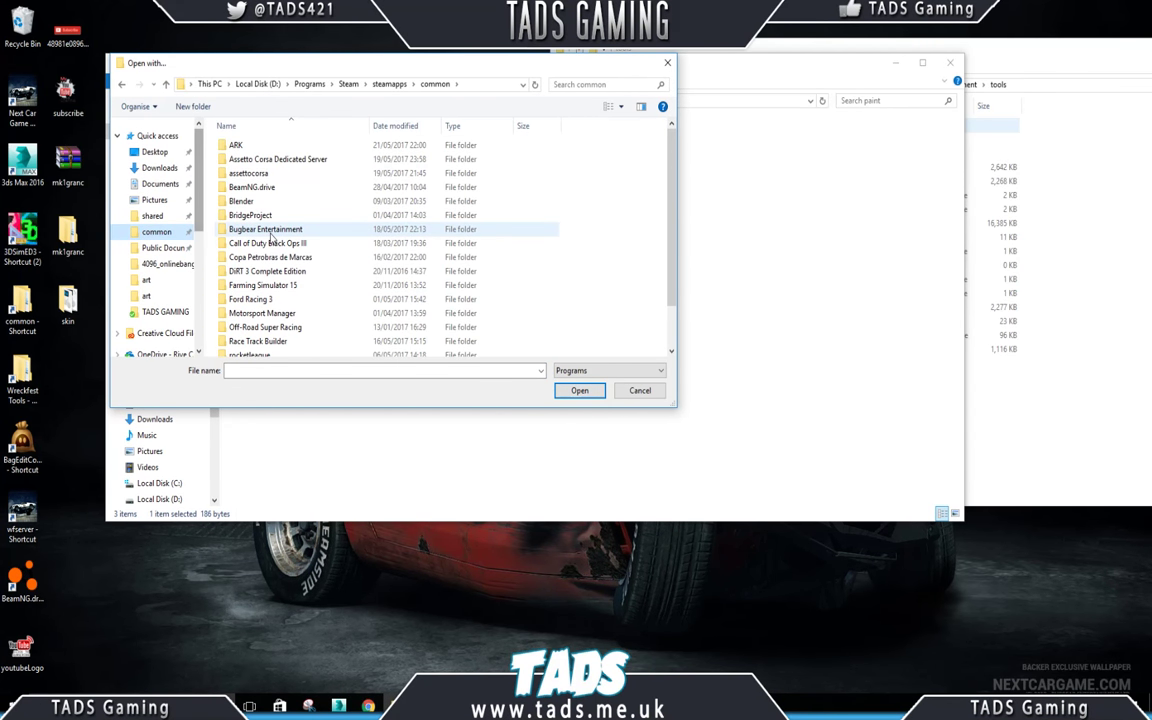
click(268, 243)
double_click(265, 229)
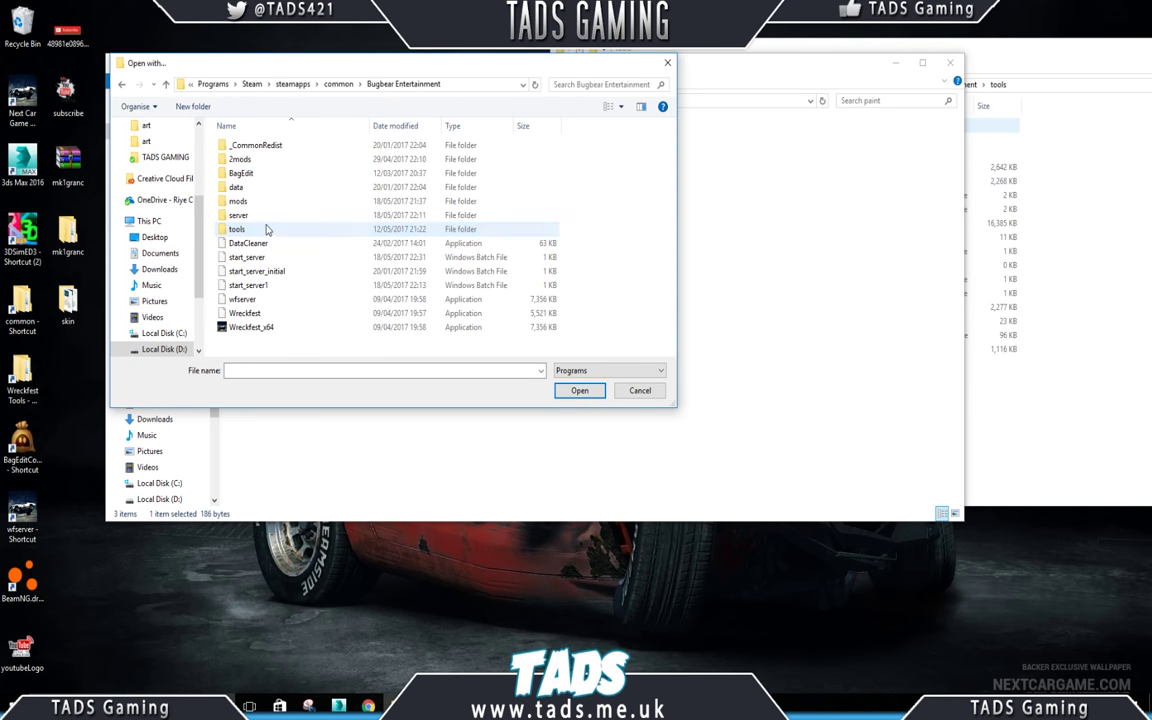
double_click(255, 173)
click(255, 162)
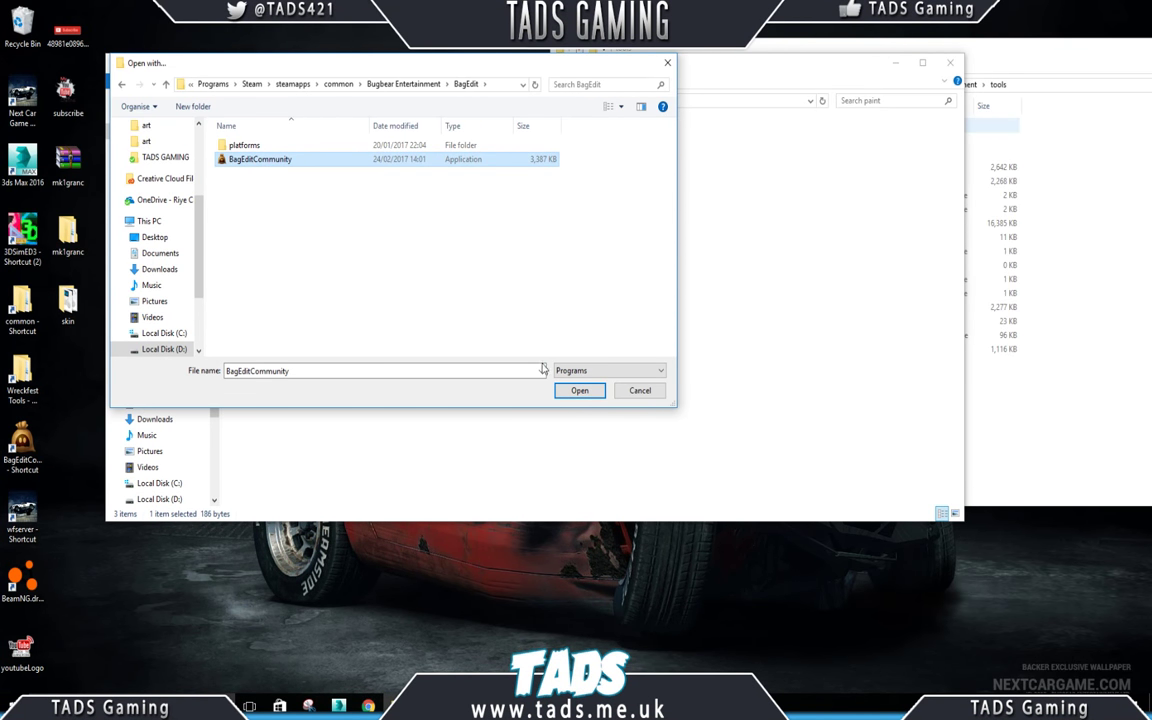
click(640, 390)
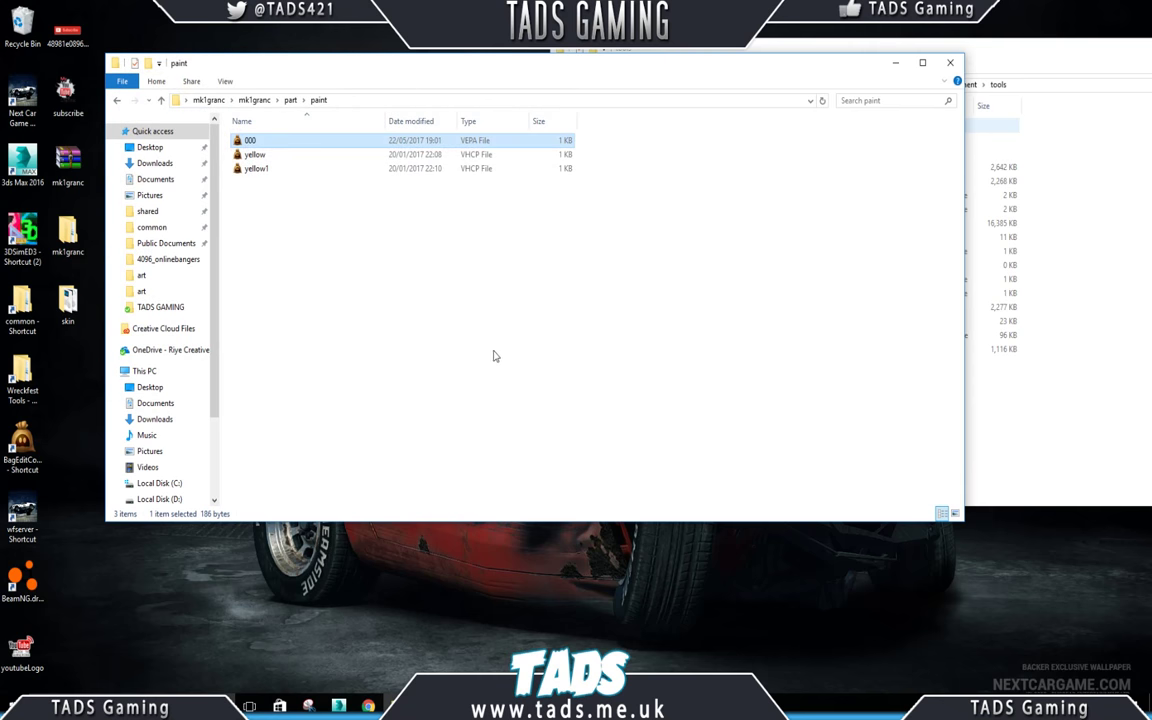
Step: Set the Texture value of the 000 VEPA file to snappers_c5 and bring the paint folder window back up
double_click(251, 142)
click(280, 88)
double_click(346, 88)
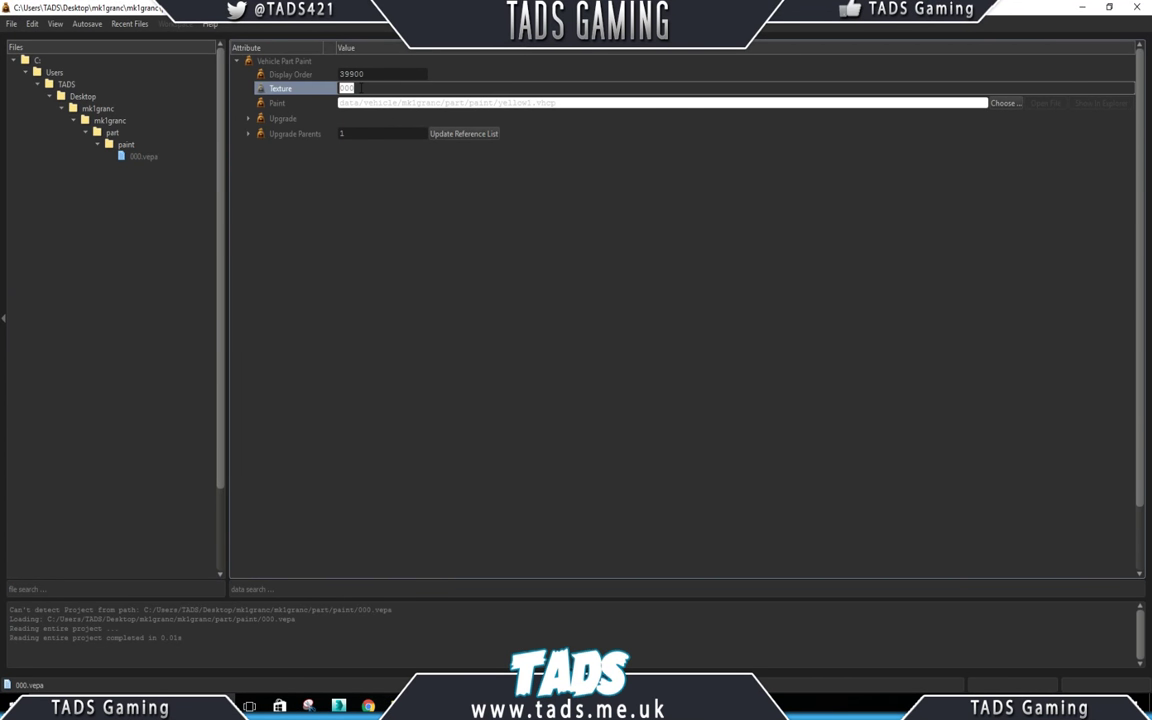
text(snappers_c5)
key(Return)
right_click(338, 706)
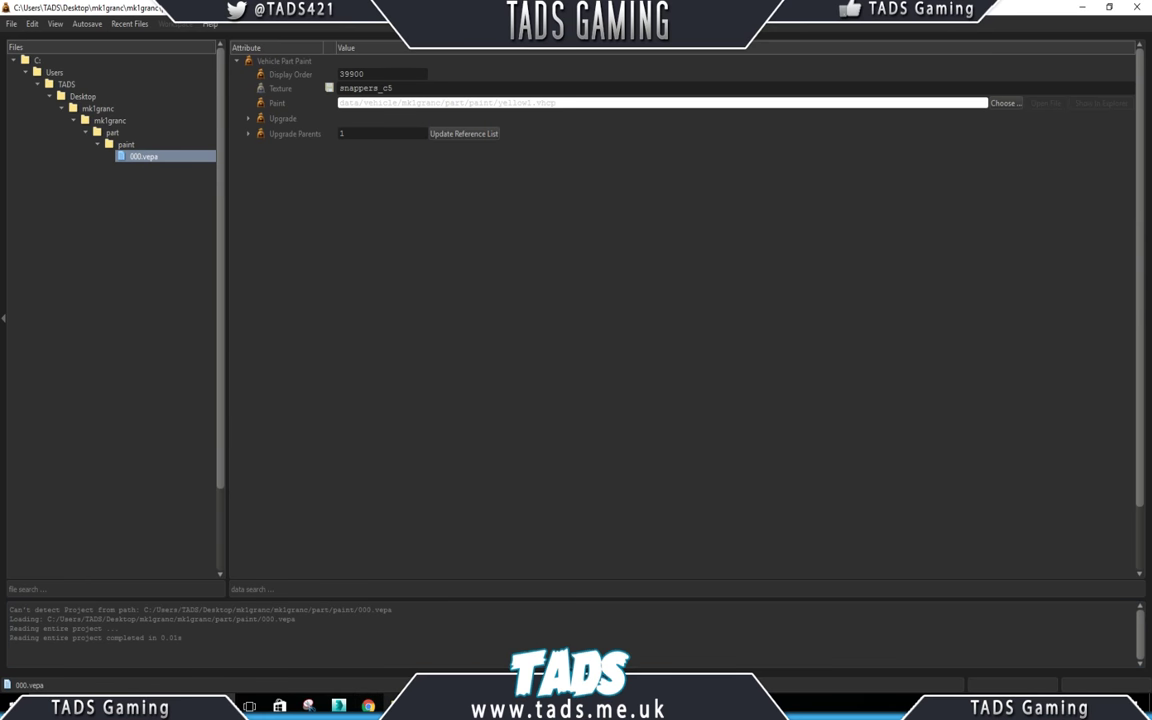
click(358, 638)
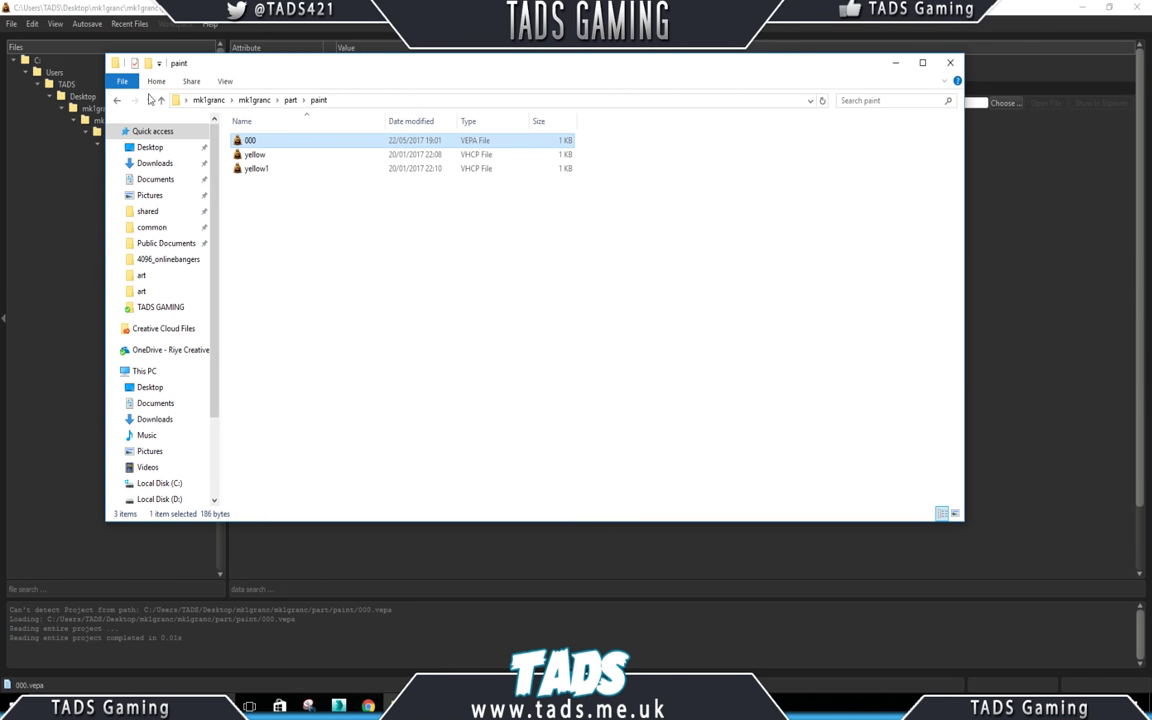
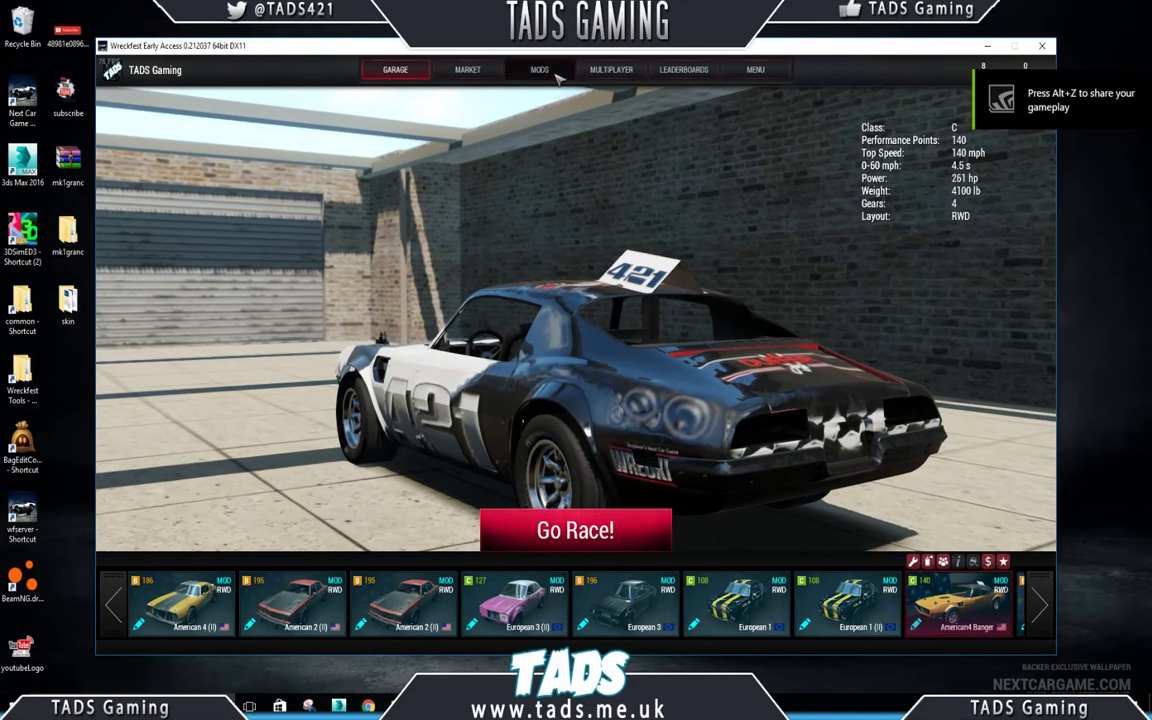
Step: Look through the installed mods in Wreckfest to see which are enabled, and close the list
click(552, 74)
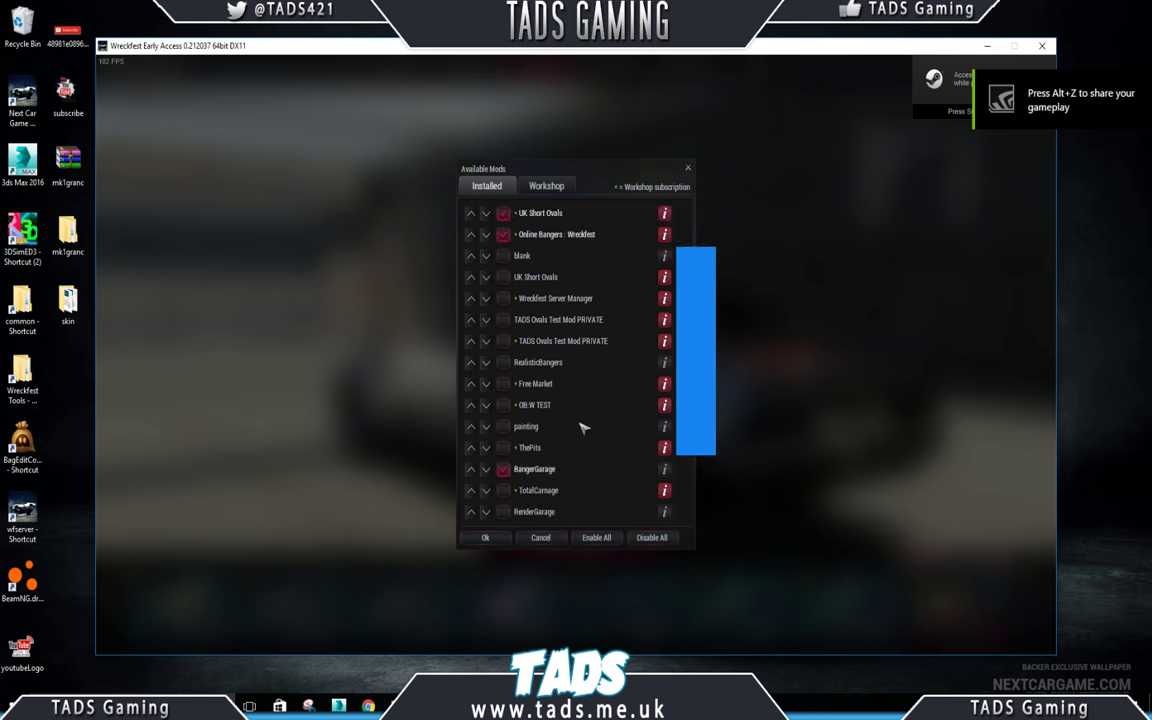
scroll(570, 432, down, 3)
scroll(560, 437, up, 5)
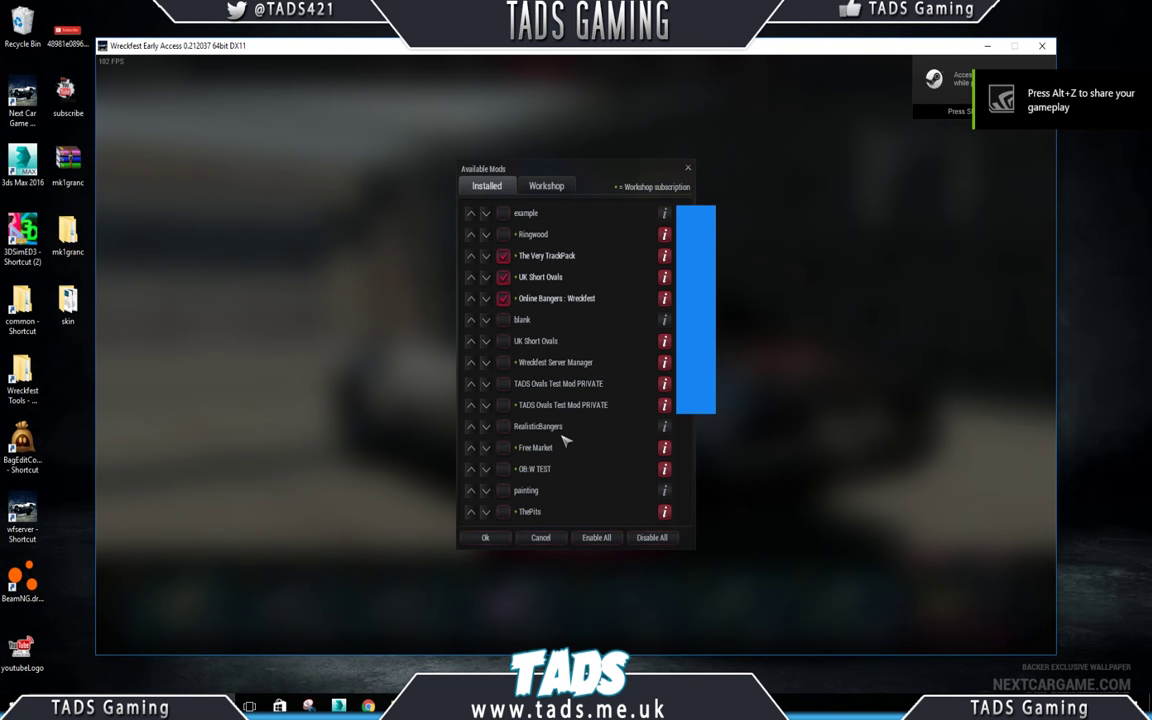
click(690, 170)
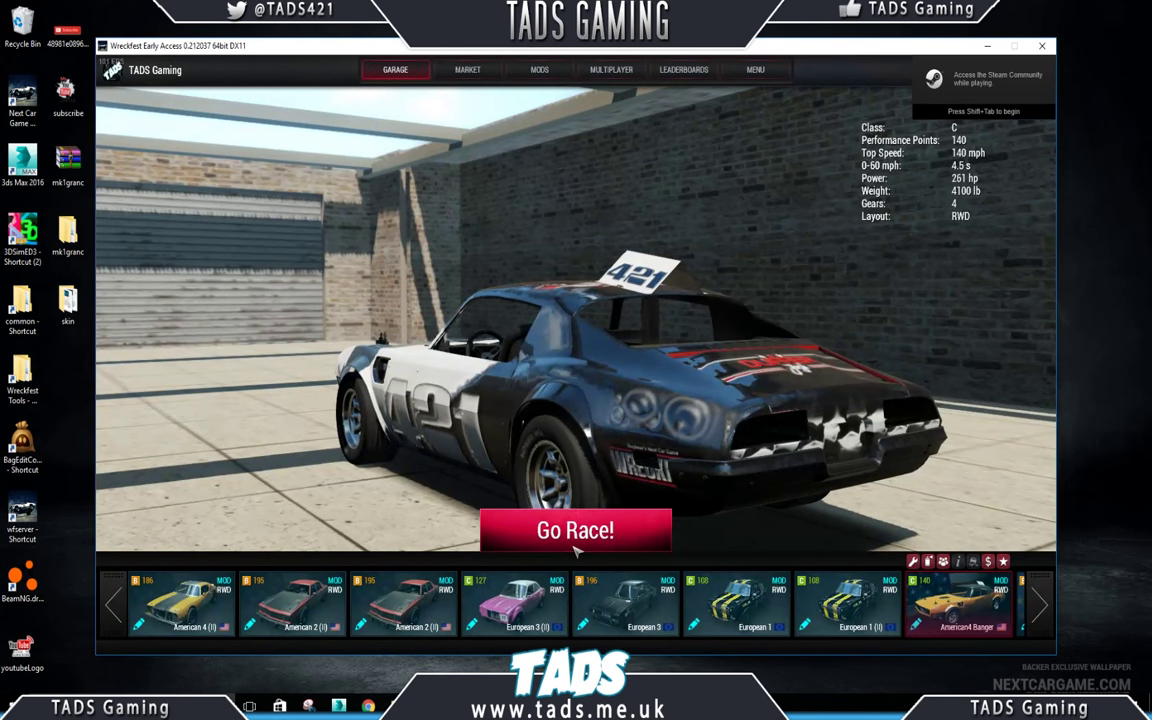
Step: Browse the garage cars and view the green Ford Granada mk1 Coupe
click(1040, 603)
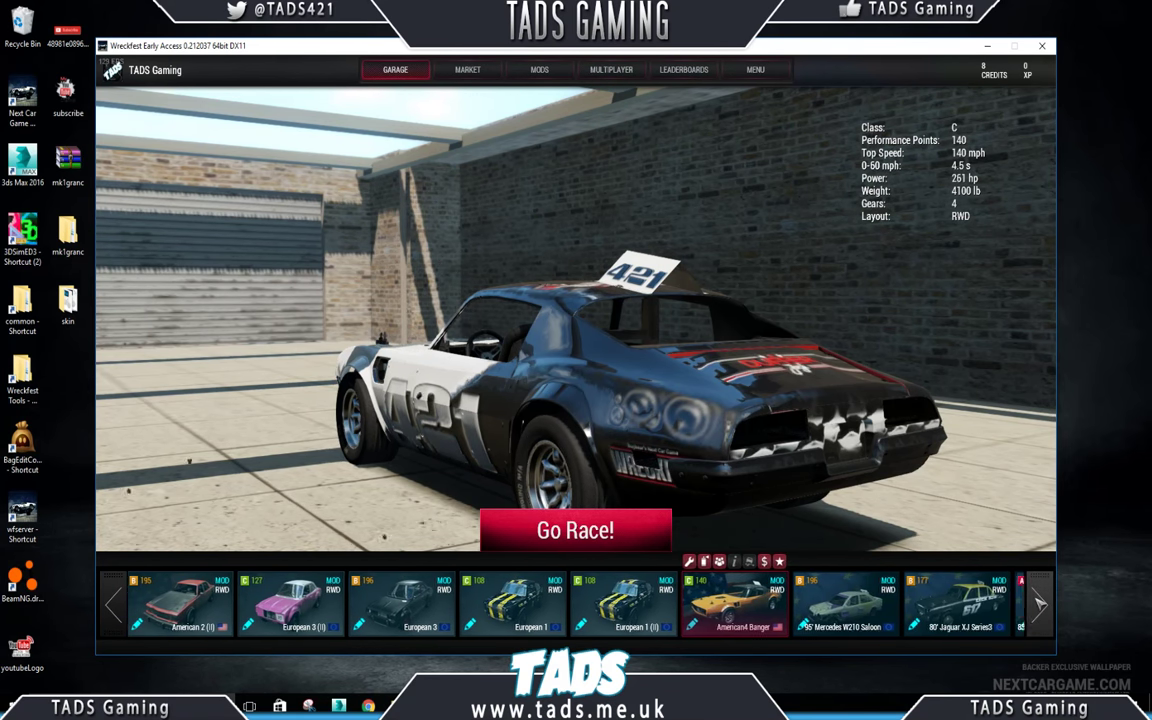
click(1040, 603)
click(1040, 603)
click(1040, 603)
click(1040, 603)
click(1040, 603)
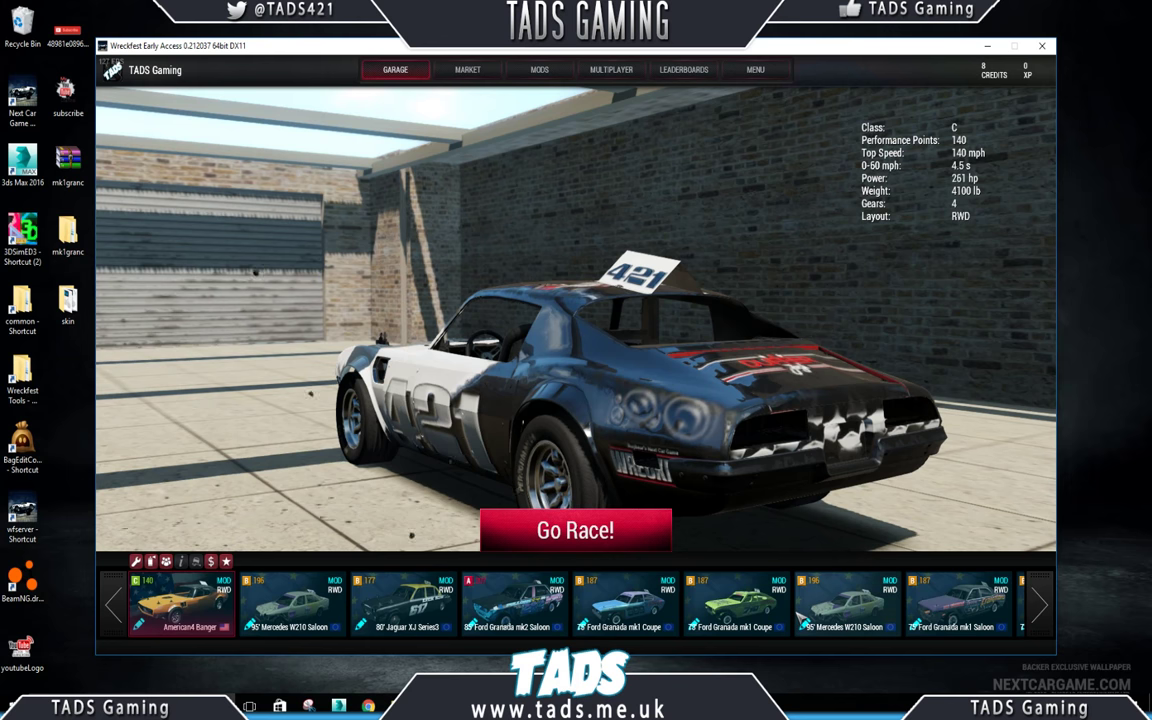
click(745, 608)
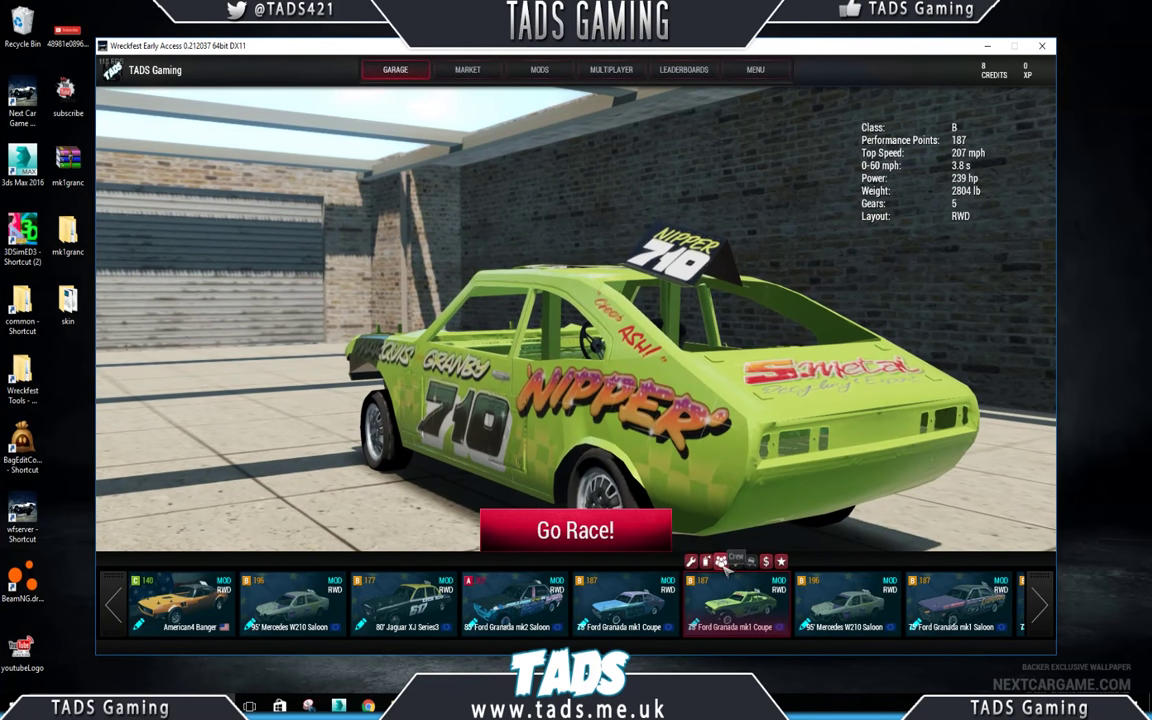
Step: Check the available paint lists of the blue and the green Ford Granada mk1 Coupe
click(643, 611)
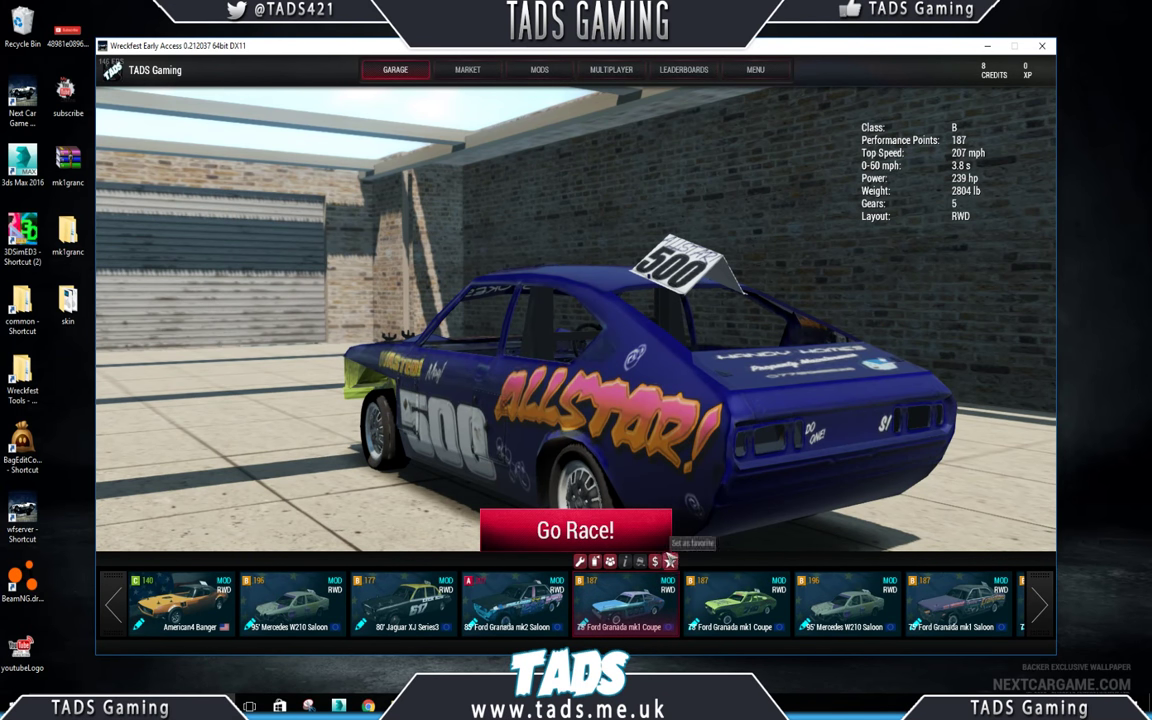
click(596, 561)
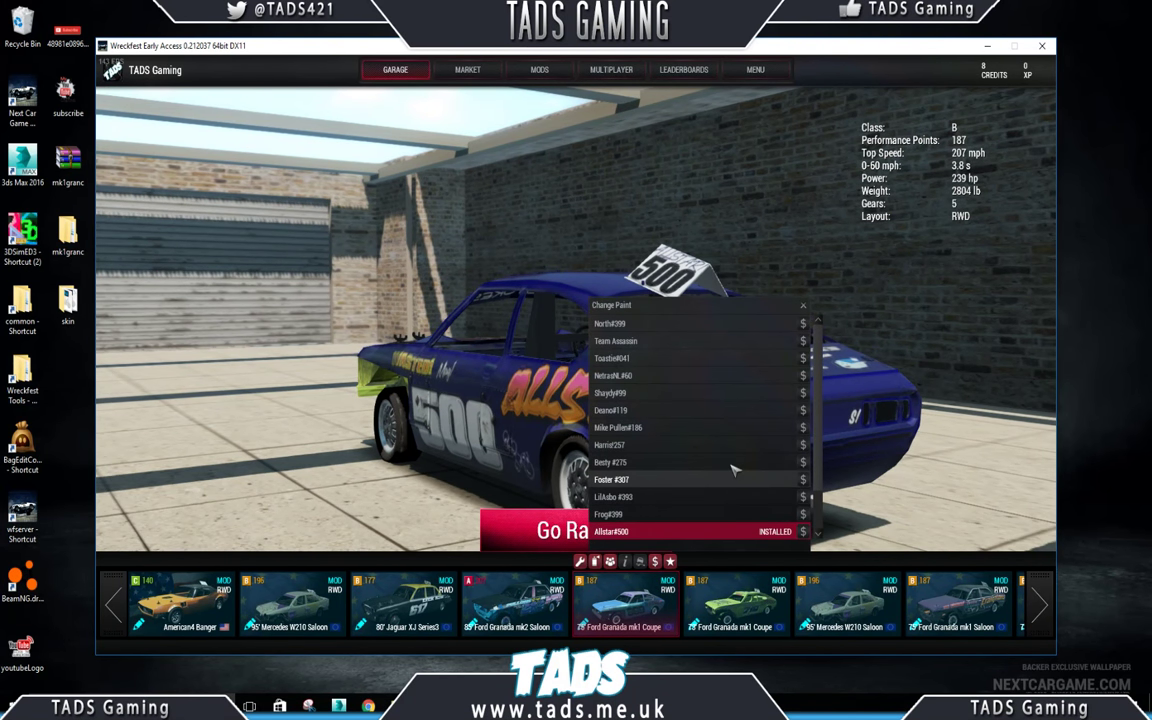
click(735, 603)
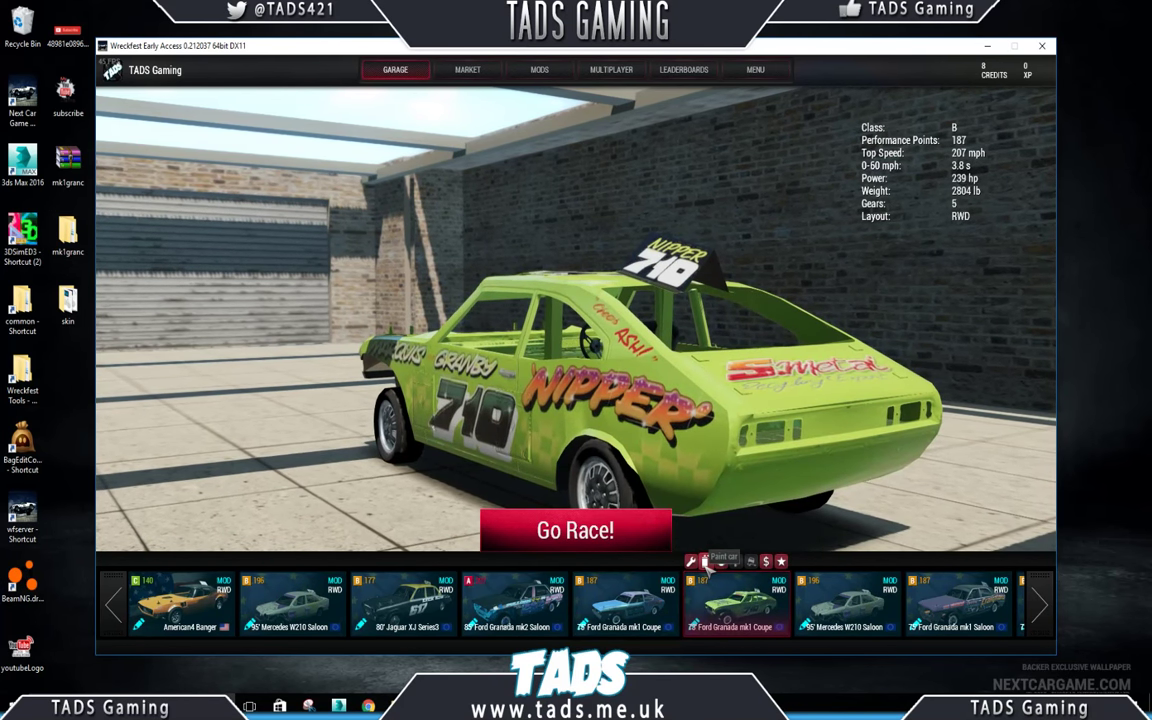
click(706, 561)
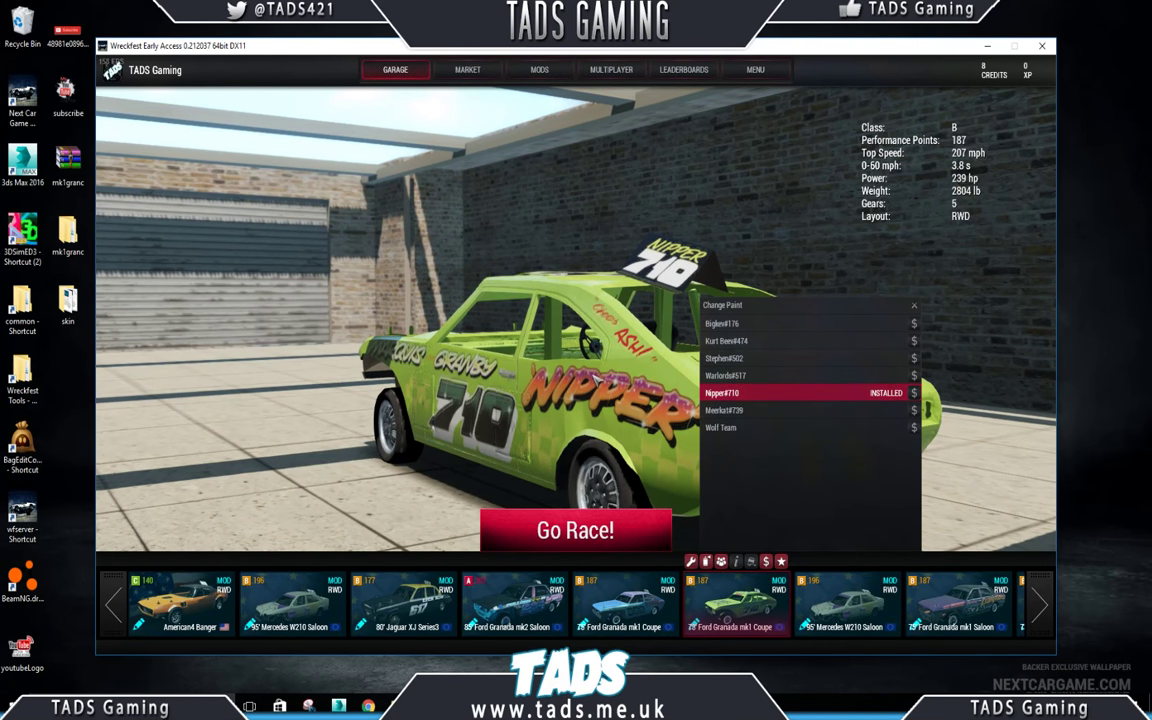
Step: Close Wreckfest, then bring up the mods folder window and minimize it
click(1043, 46)
click(398, 705)
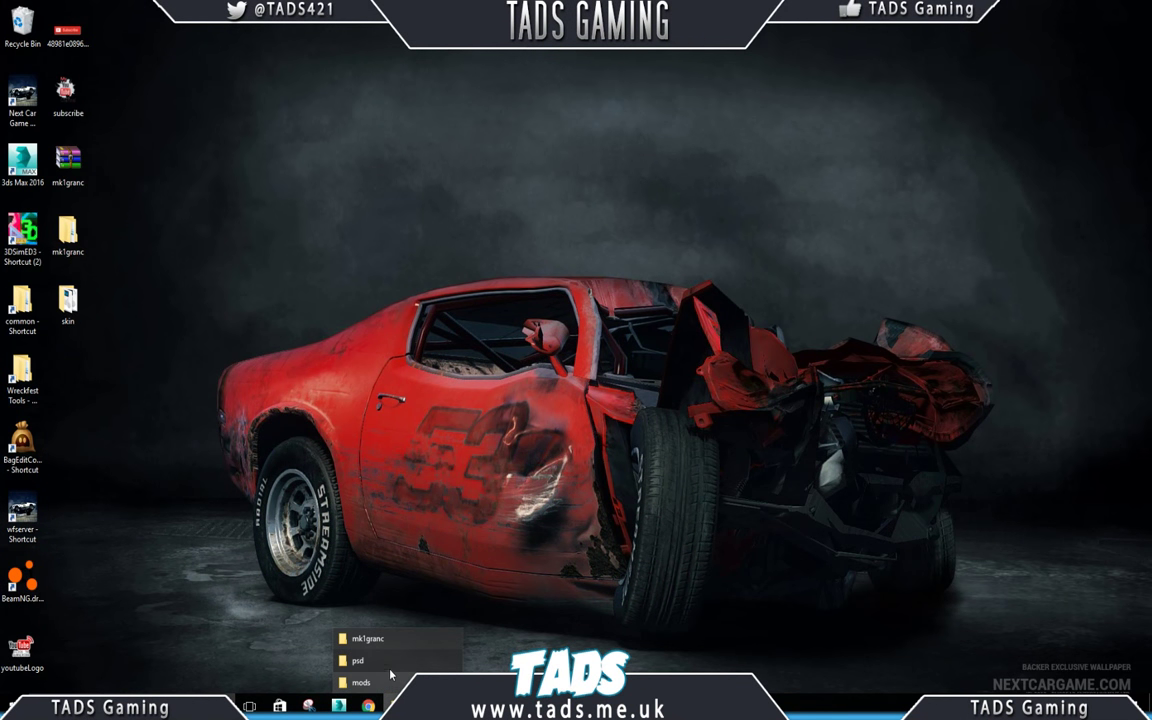
click(380, 680)
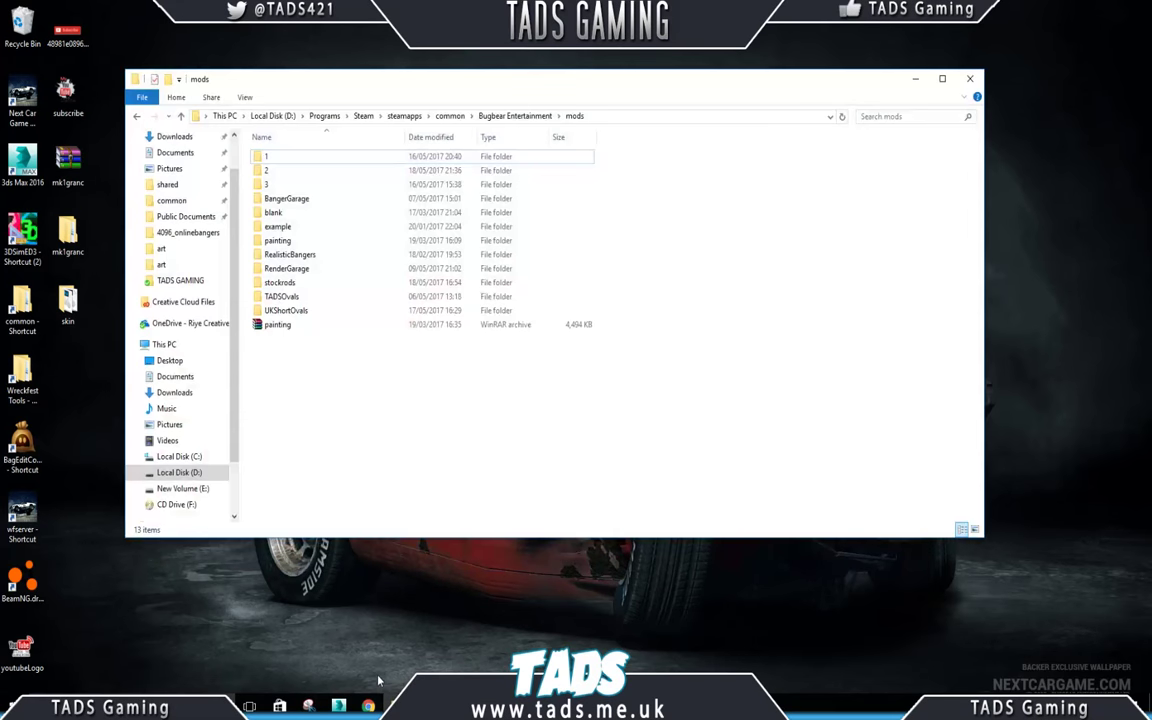
click(914, 78)
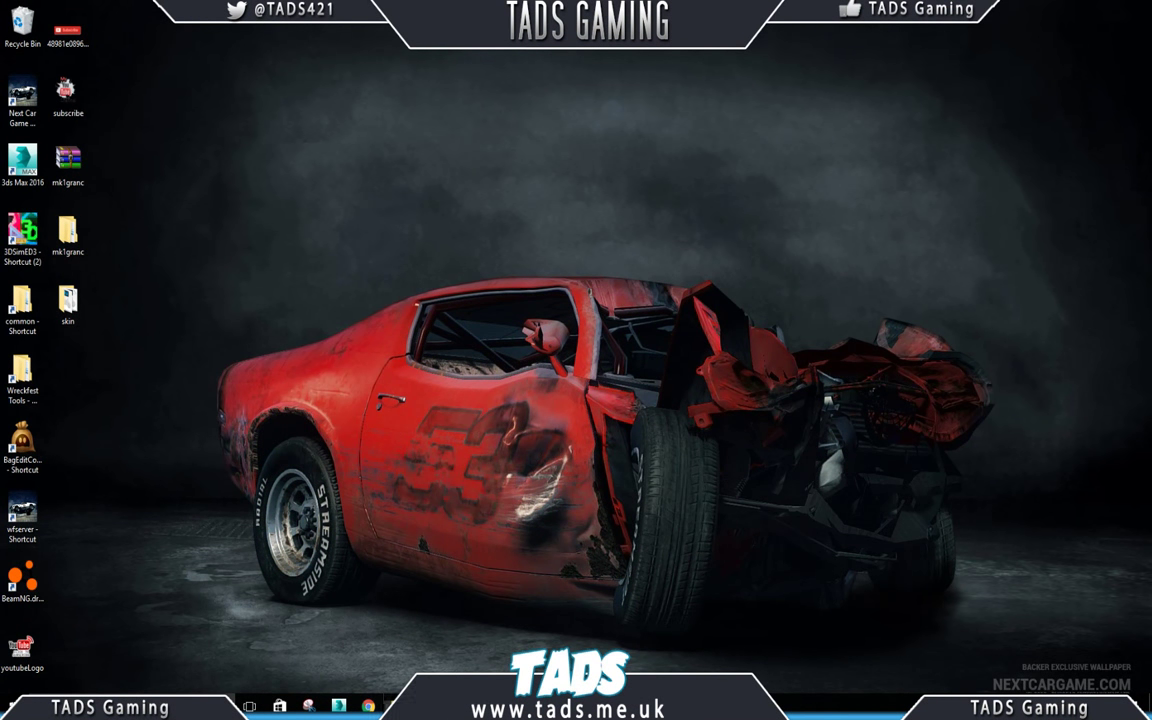
Step: Open a new File Explorer window at the UKShortOvals mod's data\vehicle folder inside Bugbear Entertainment\mods
right_click(279, 706)
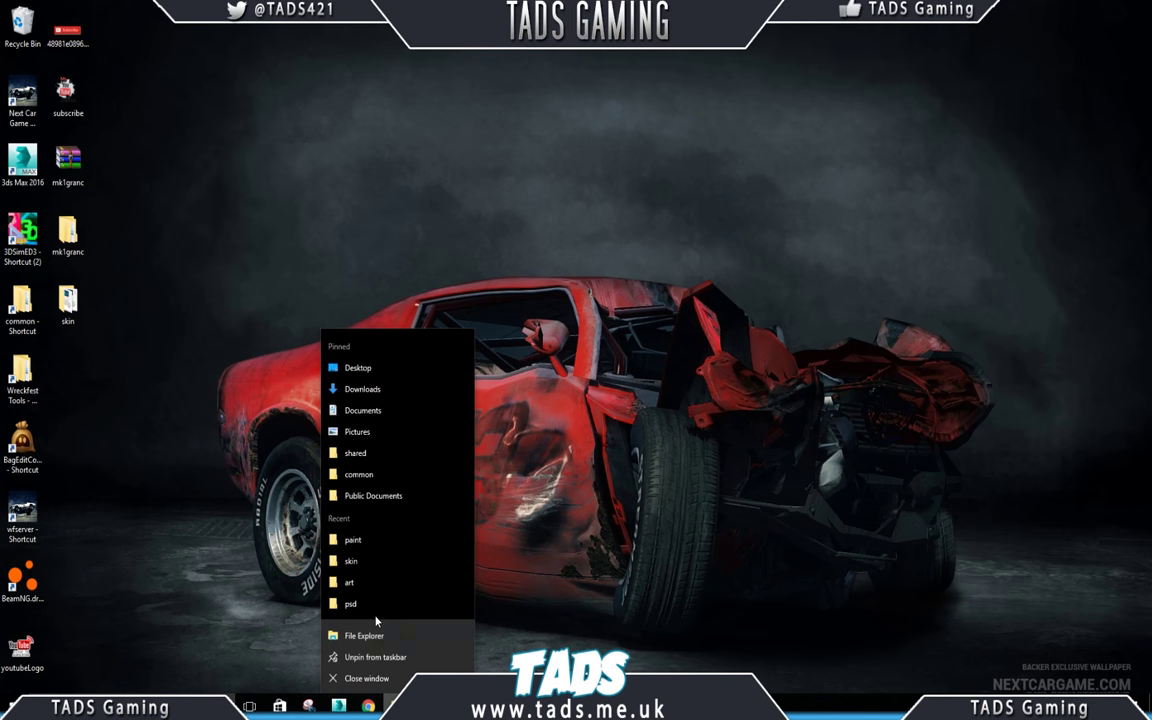
click(333, 575)
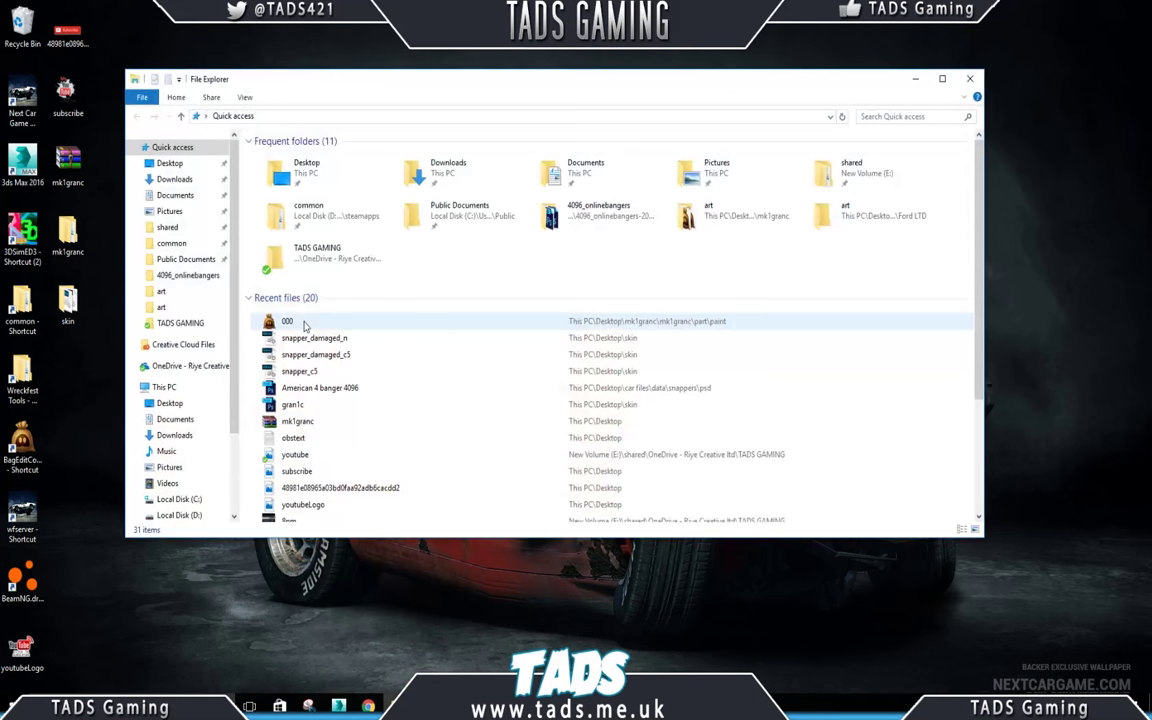
click(171, 243)
double_click(285, 244)
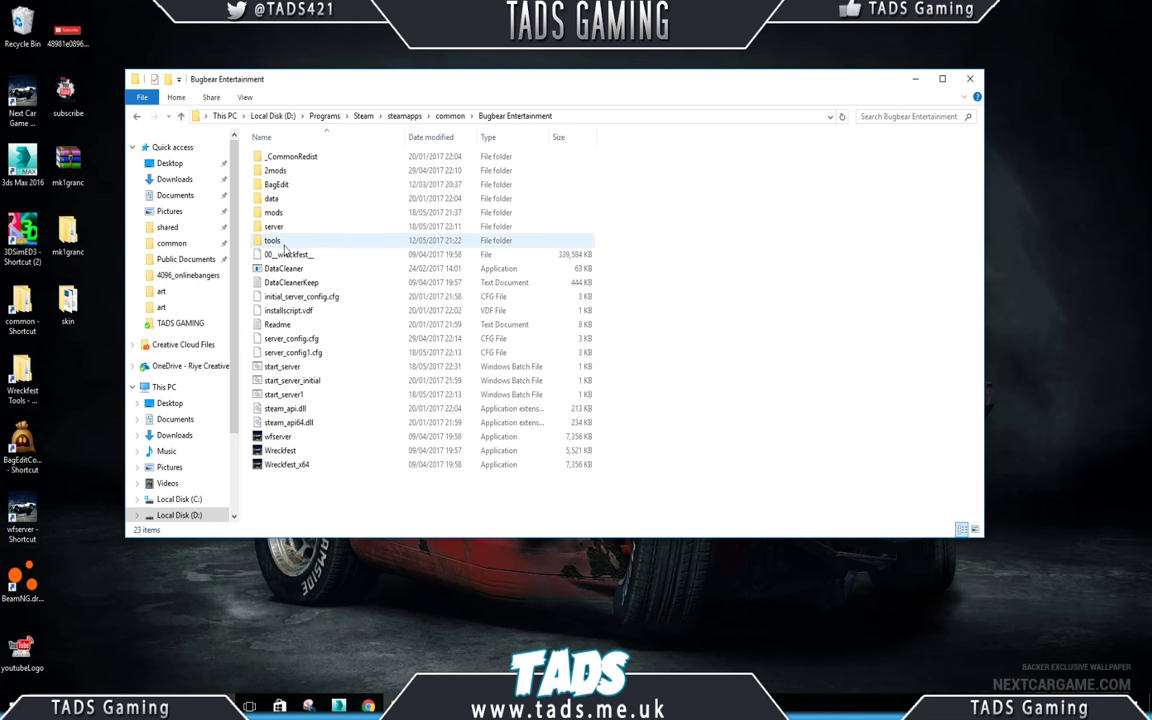
double_click(279, 212)
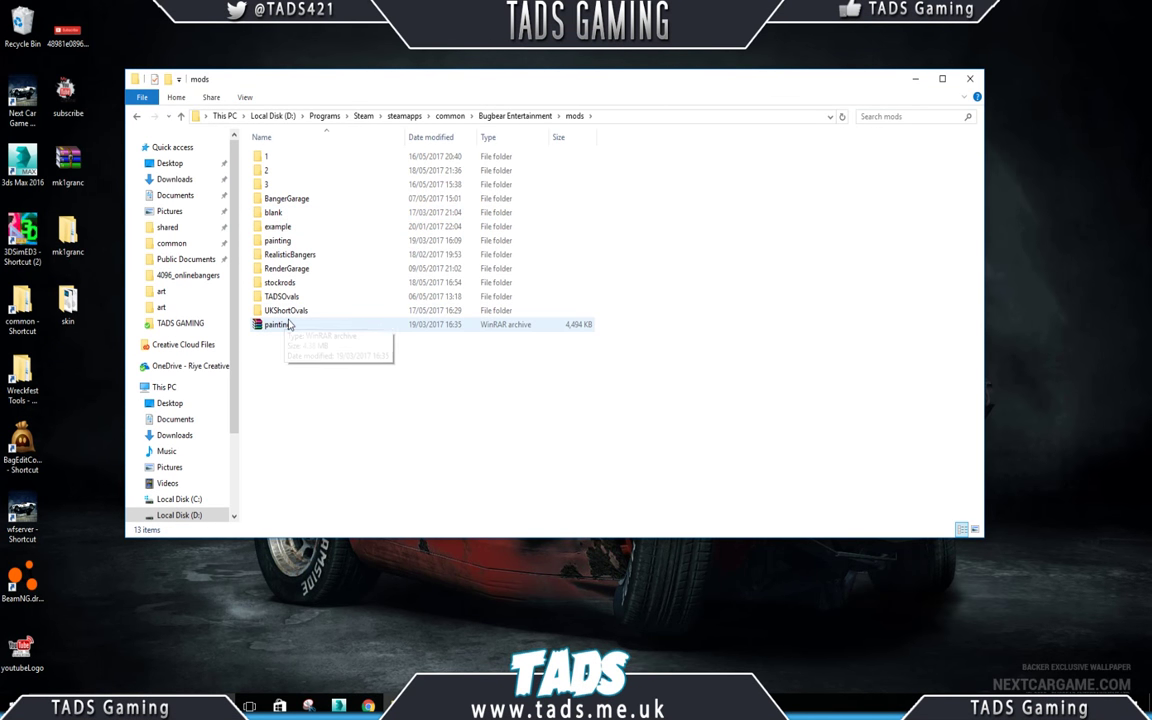
double_click(285, 310)
double_click(287, 203)
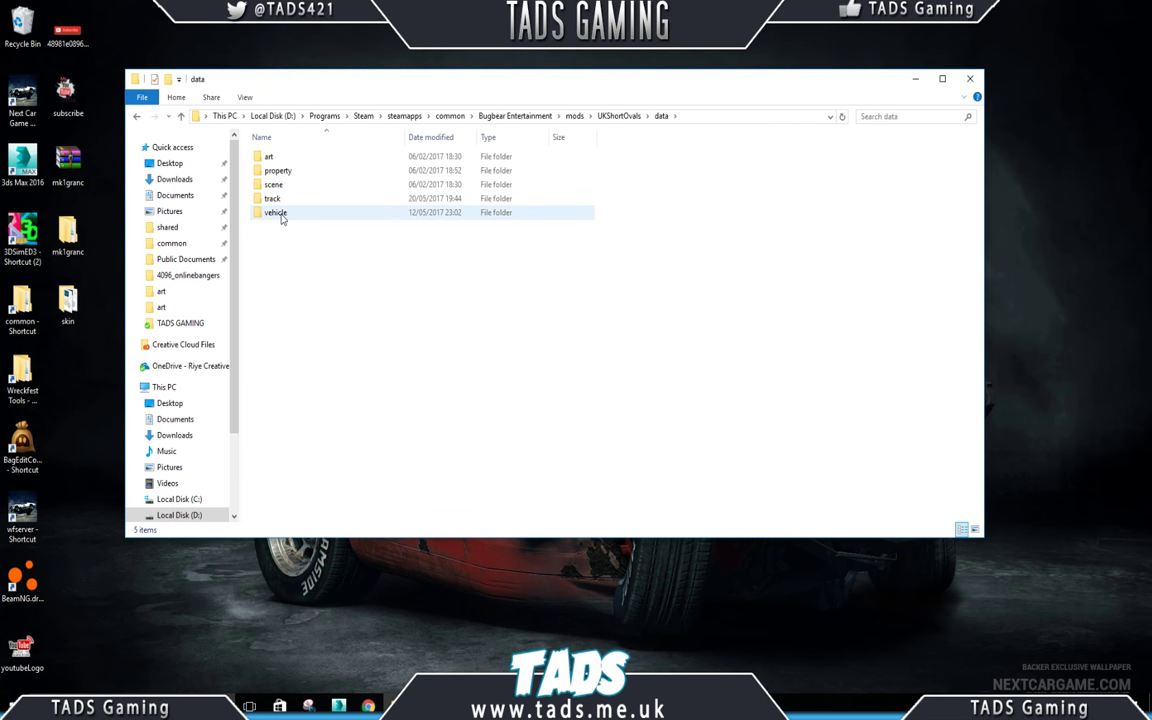
double_click(282, 213)
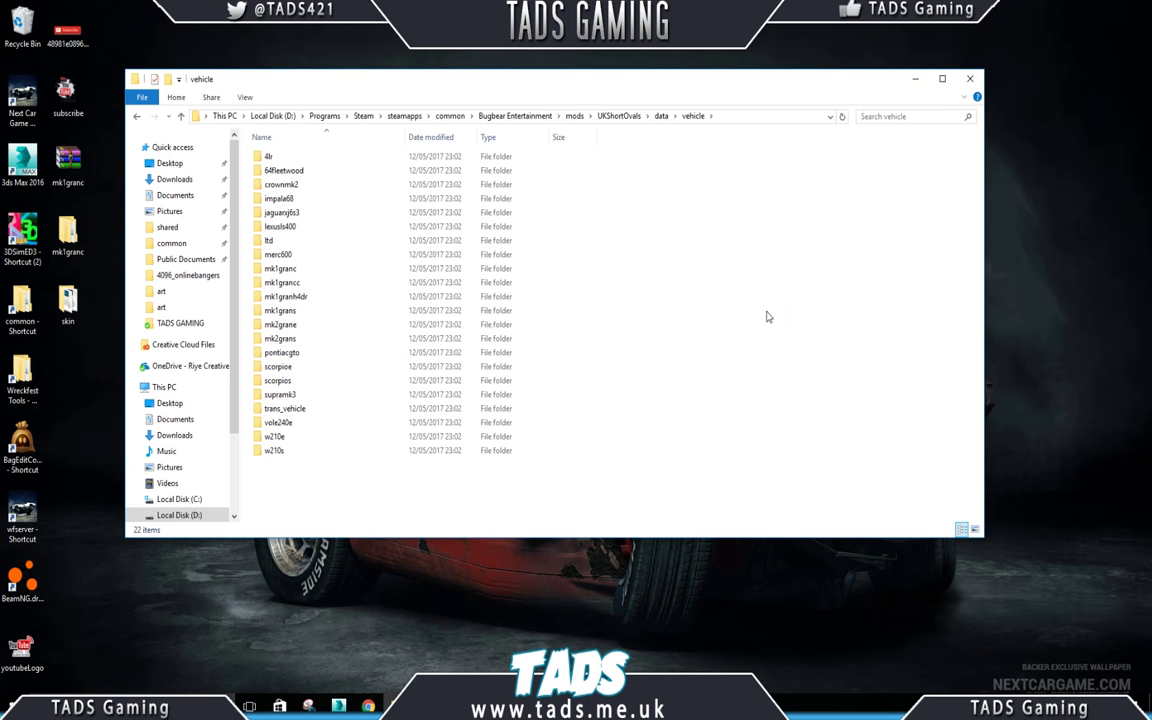
Step: Arrange the desktop mk1granc window beside the vehicle folder and copy the inner mk1granc folder into the mod's vehicle folder
drag(1150, 180, 646, 80)
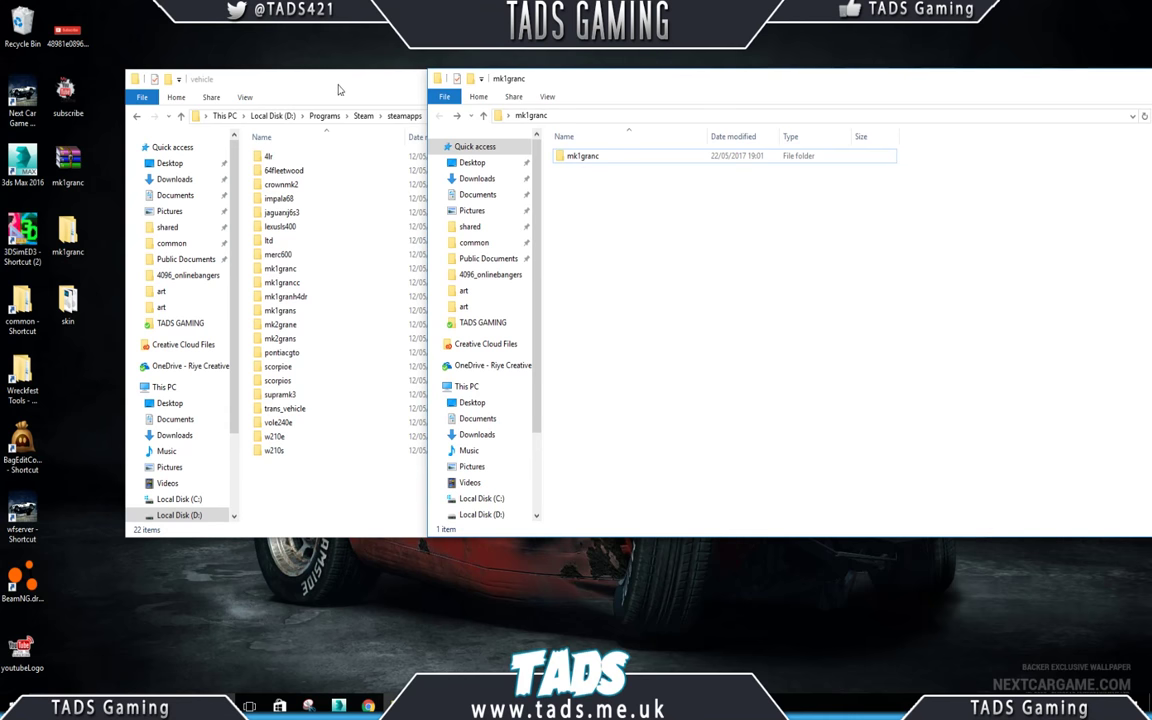
drag(338, 90, 260, 45)
click(1120, 260)
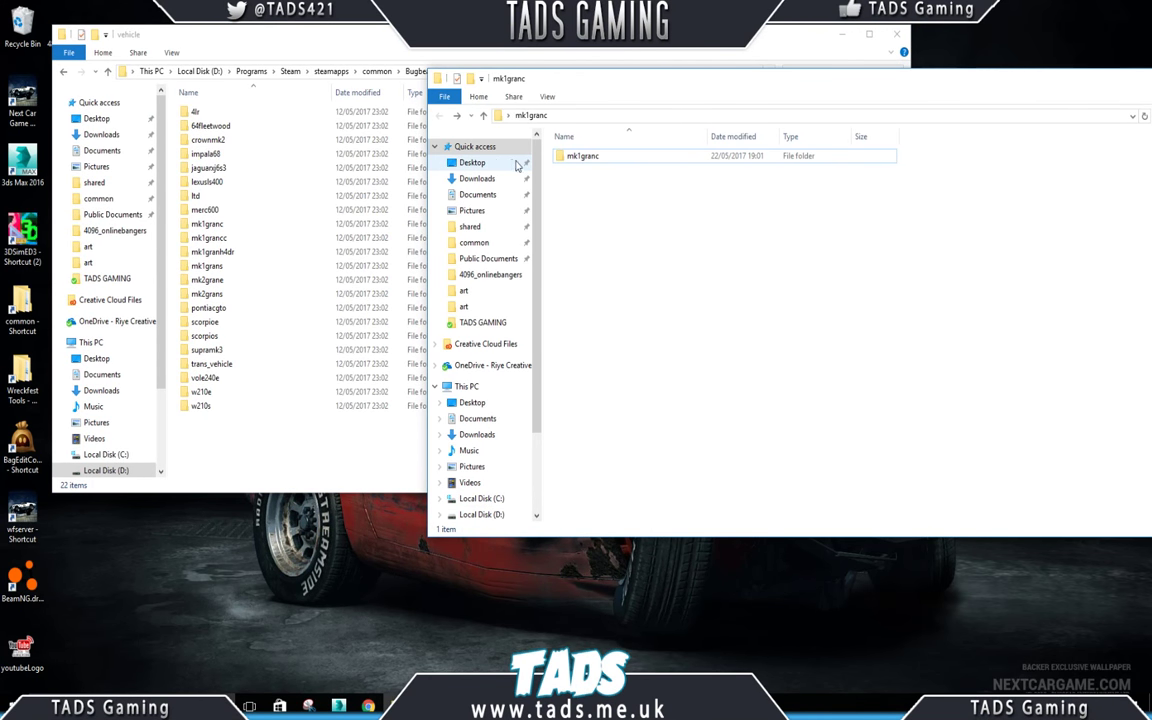
click(580, 160)
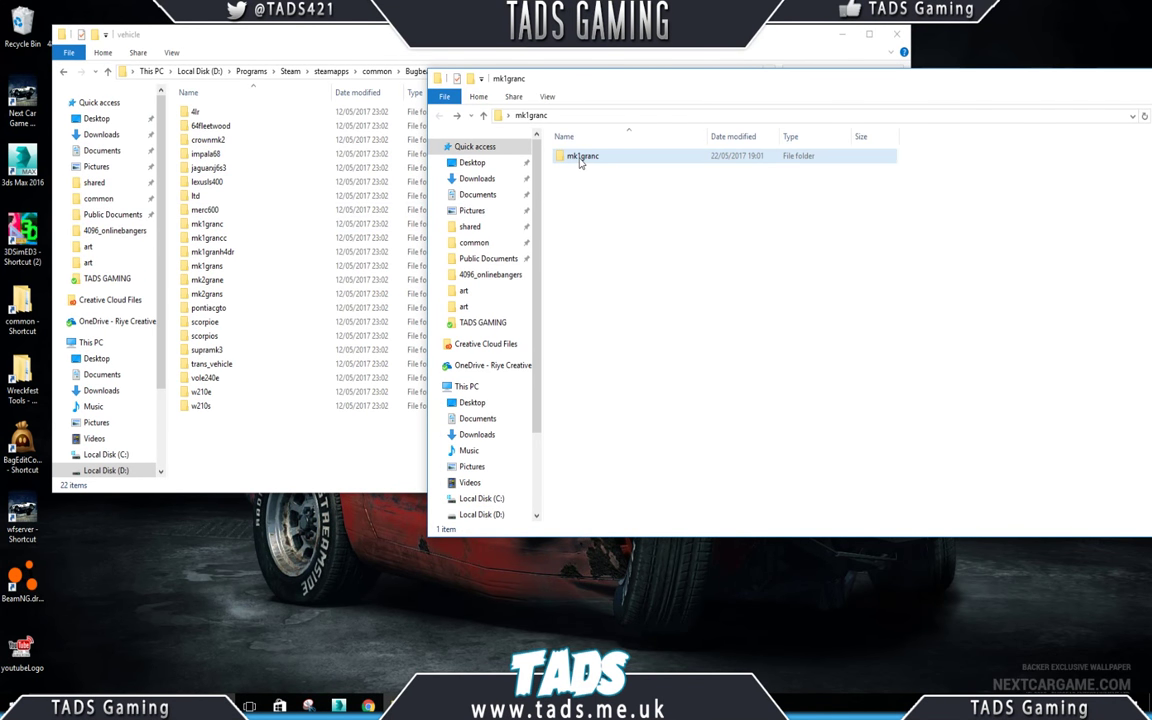
drag(580, 160, 237, 471)
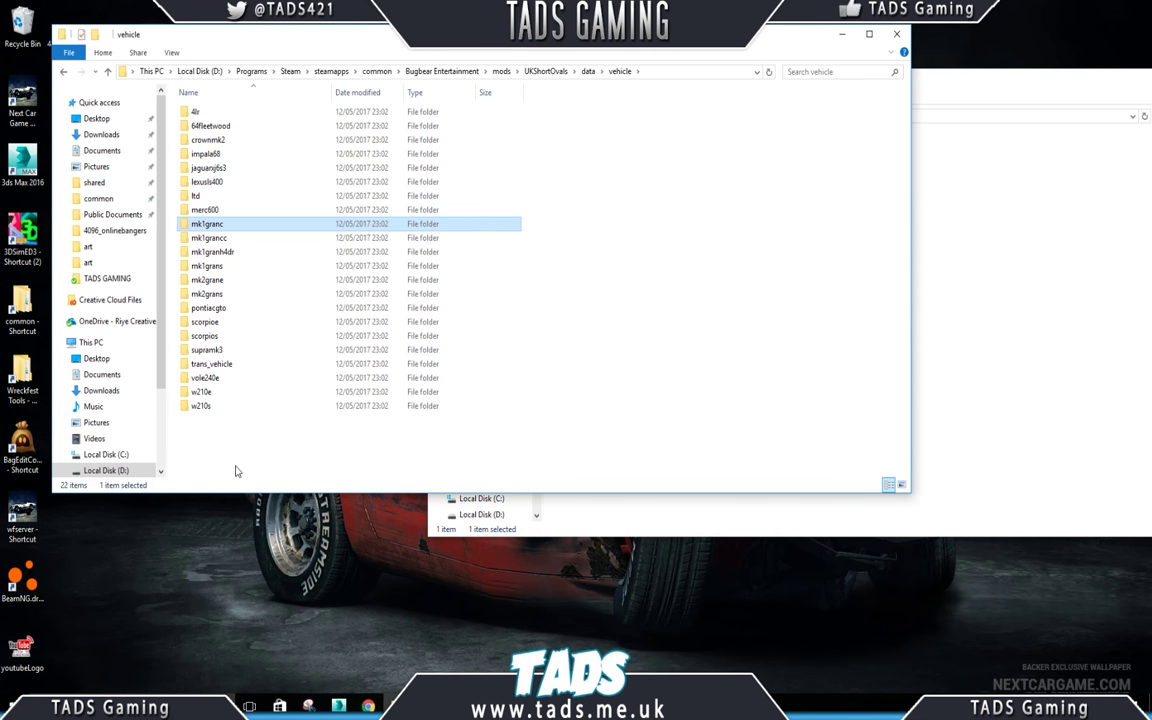
Step: Rename the 000 VEPA file in the mod's mk1granc\part\paint folder as snapper
double_click(215, 224)
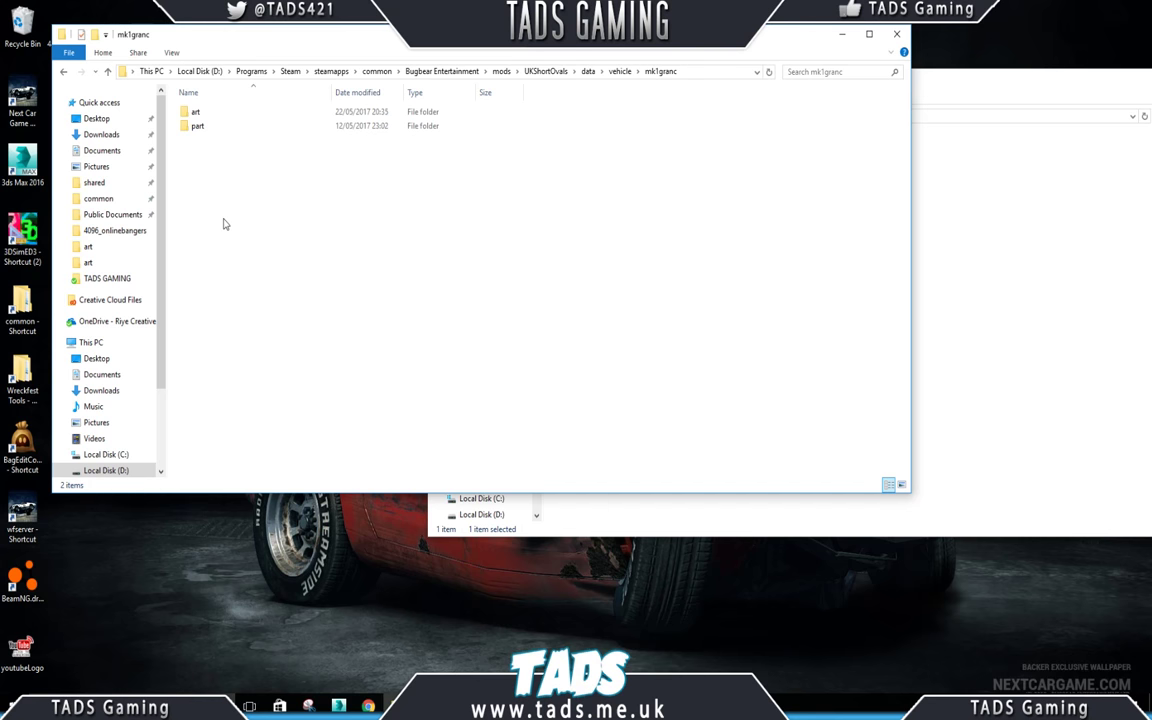
double_click(198, 126)
double_click(205, 112)
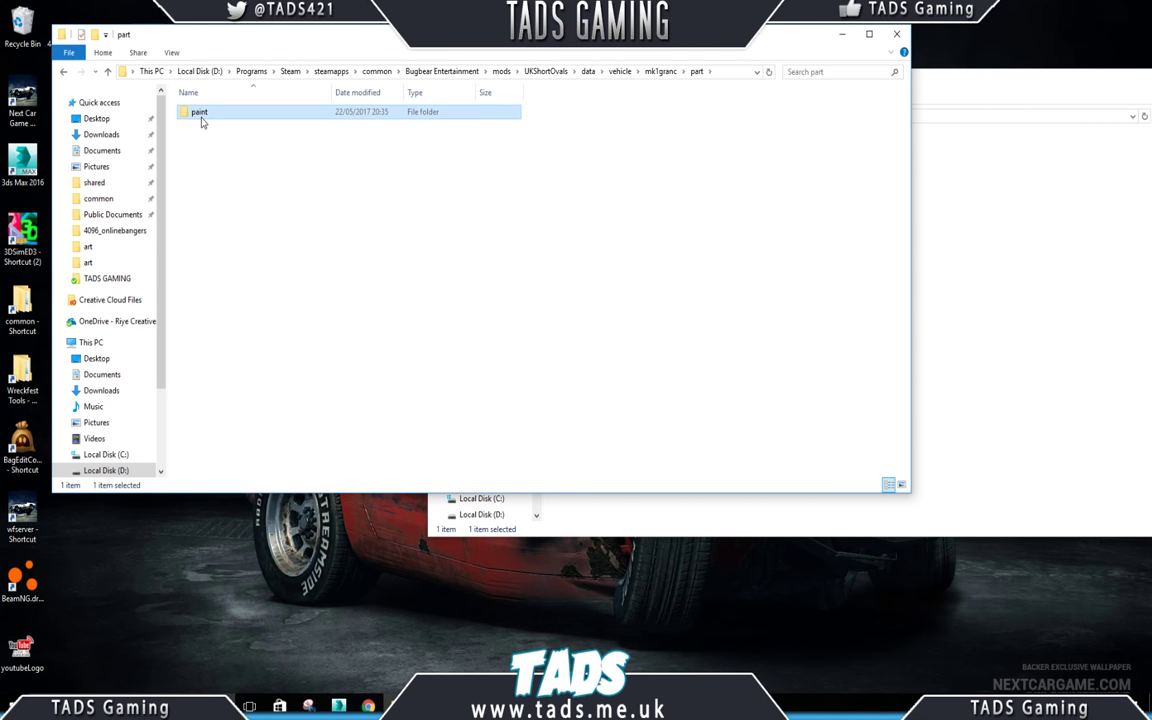
click(201, 114)
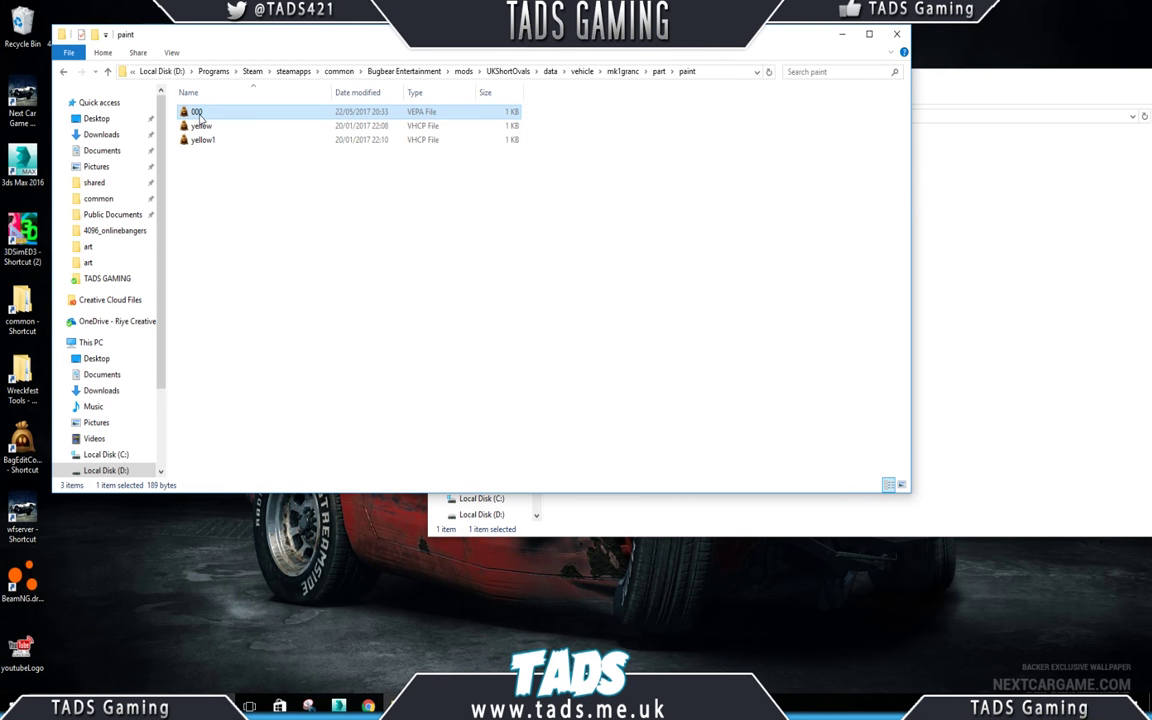
click(200, 113)
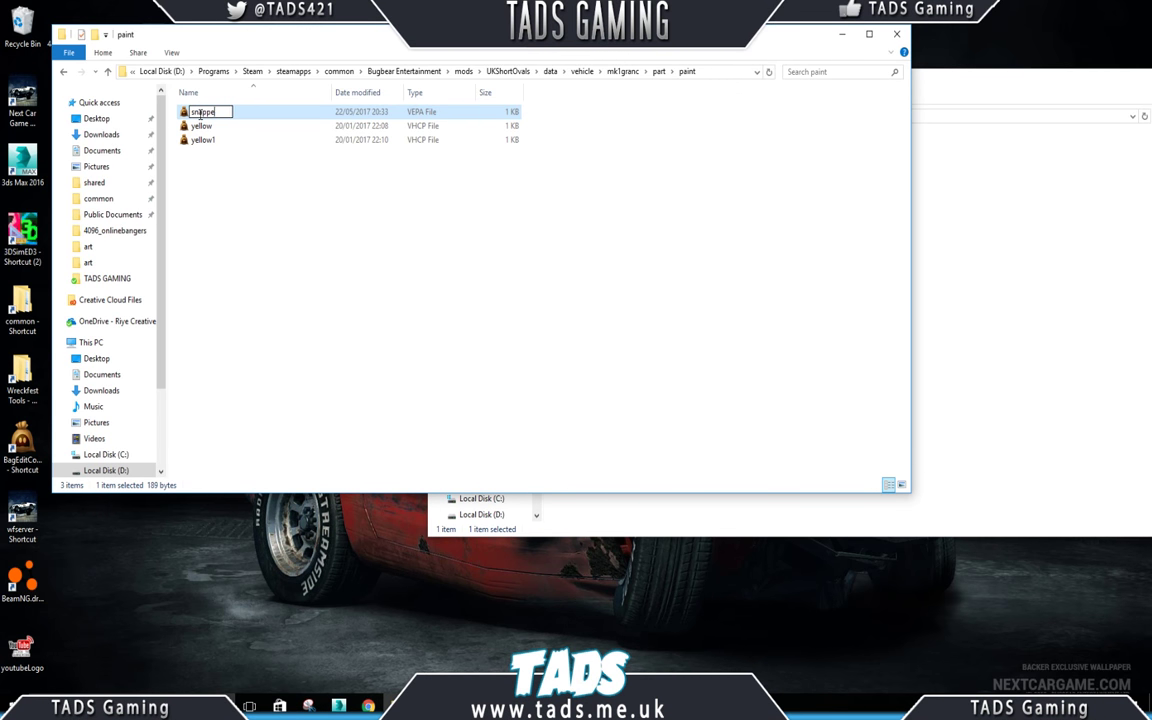
key(Return)
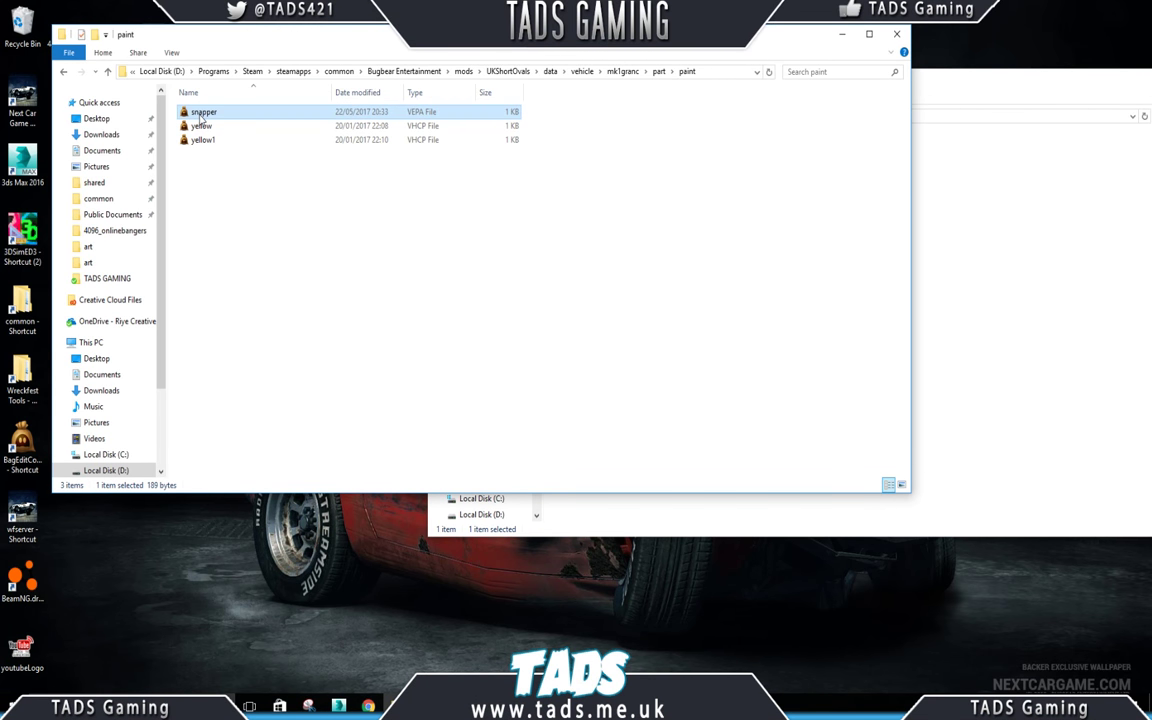
click(219, 208)
click(192, 113)
Step: Check the art textures in the desktop mk1granc folder and rename the 000 VEPA file in its part\paint folder as snapper
click(1003, 249)
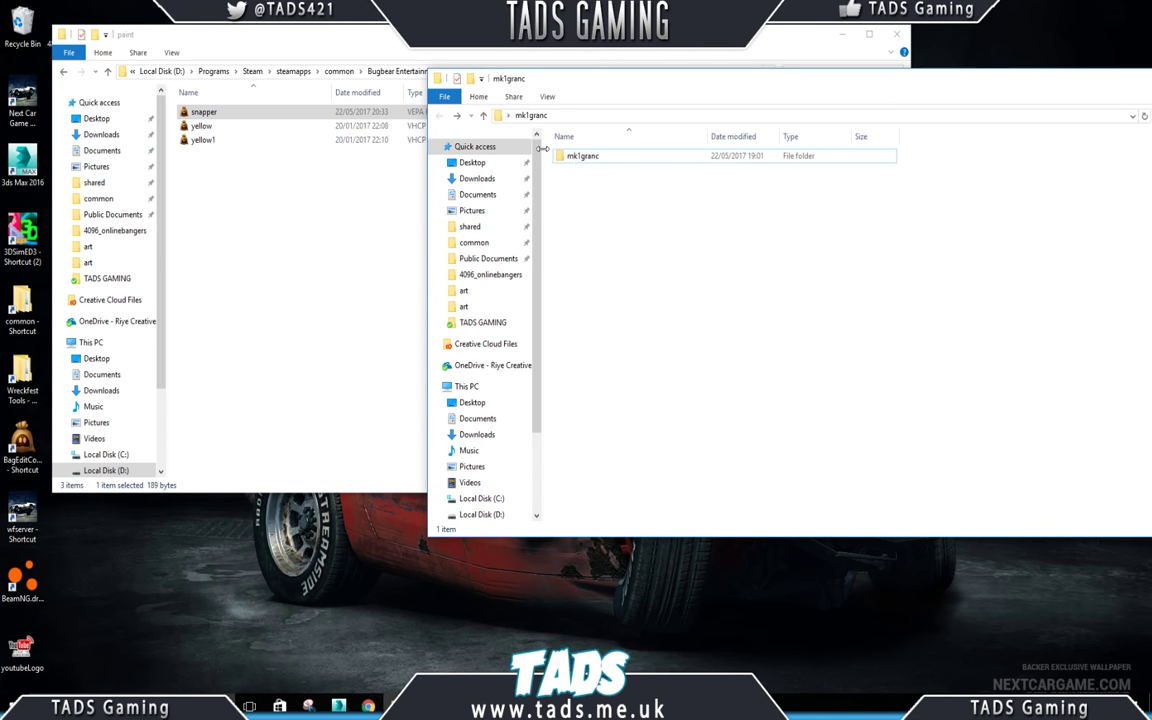
double_click(588, 157)
double_click(572, 160)
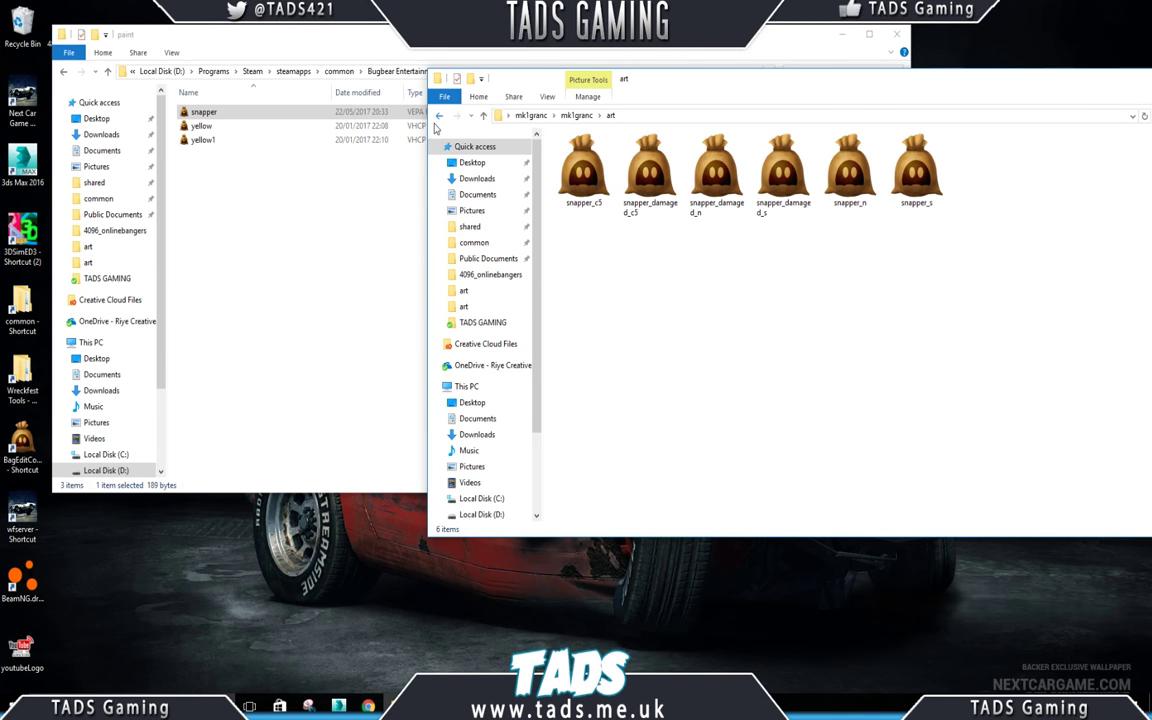
click(438, 115)
double_click(576, 170)
double_click(578, 156)
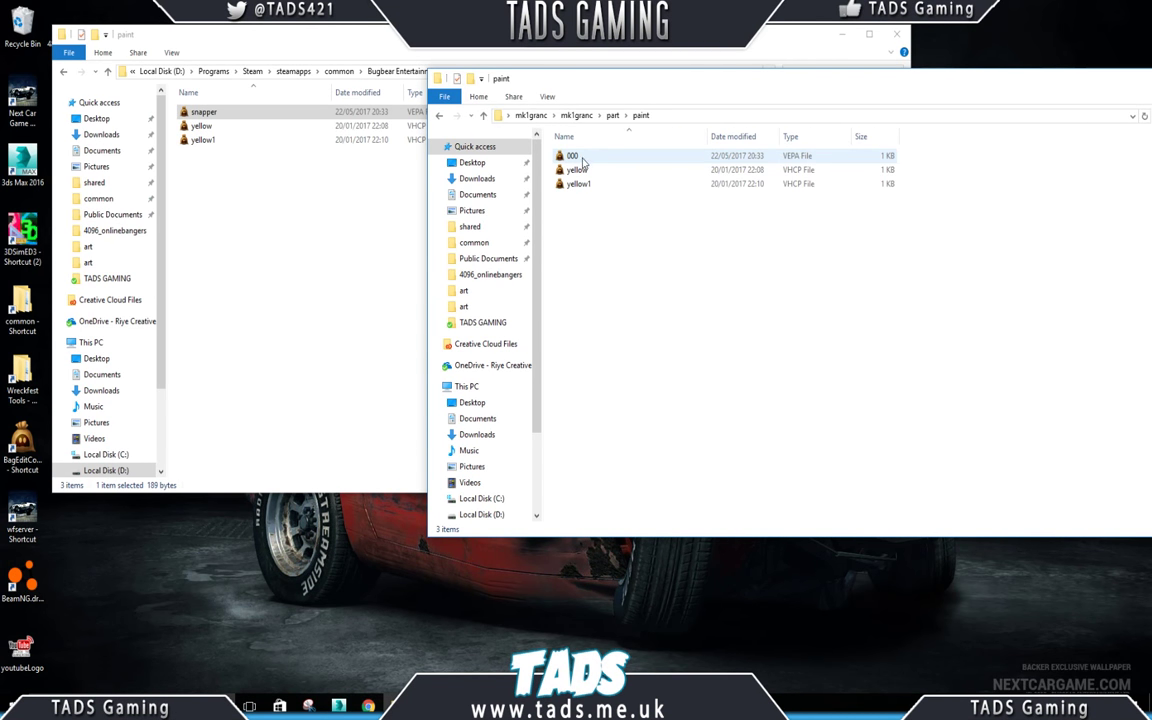
click(577, 160)
click(577, 157)
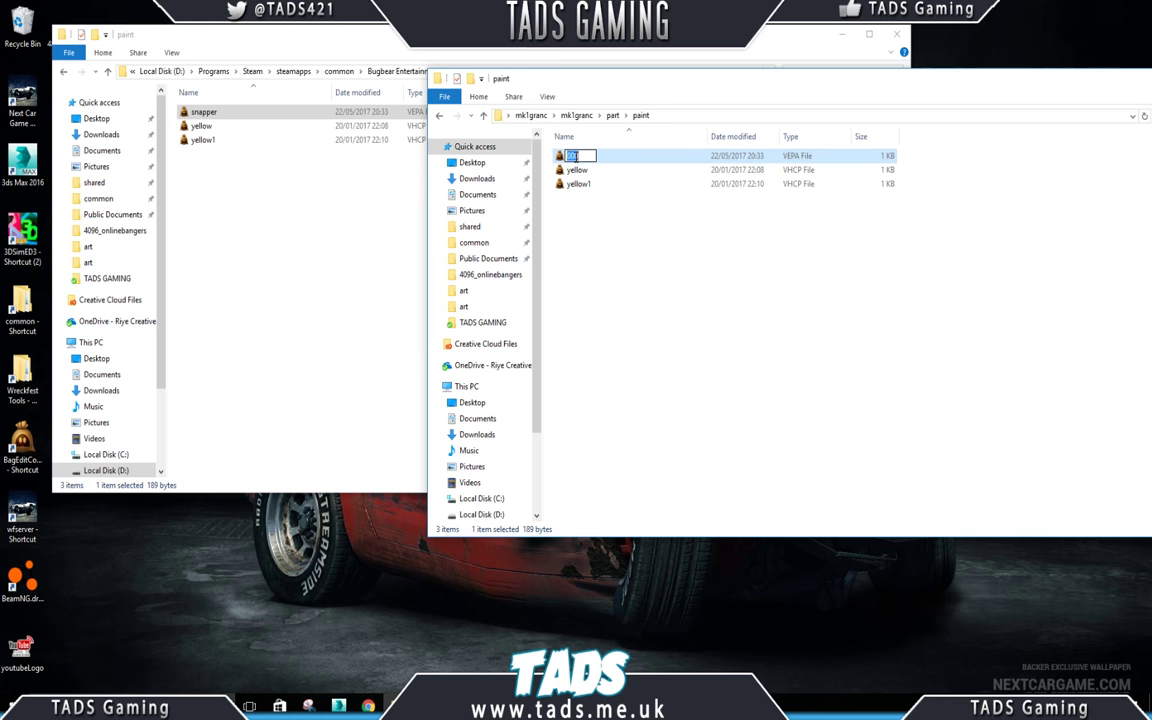
text(snapper)
key(Return)
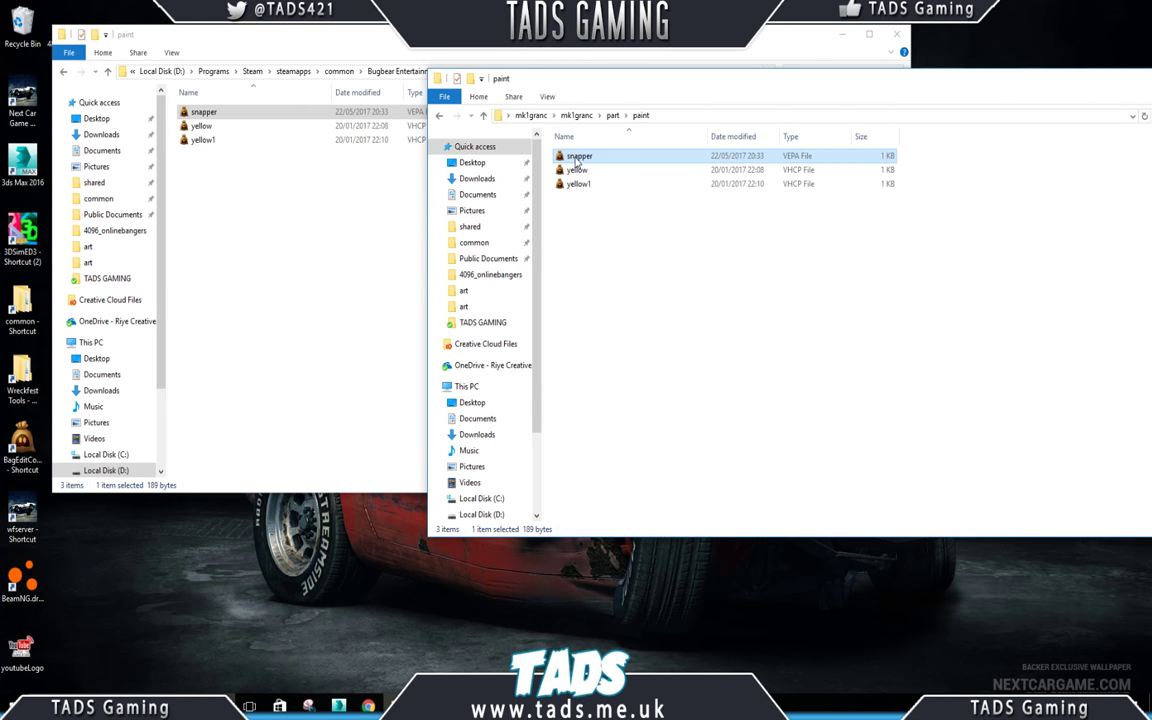
Step: Minimize the desktop paint folder window, check the snapper texture files in the mod's mk1granc\art folder, and minimize that window
drag(1072, 80, 931, 101)
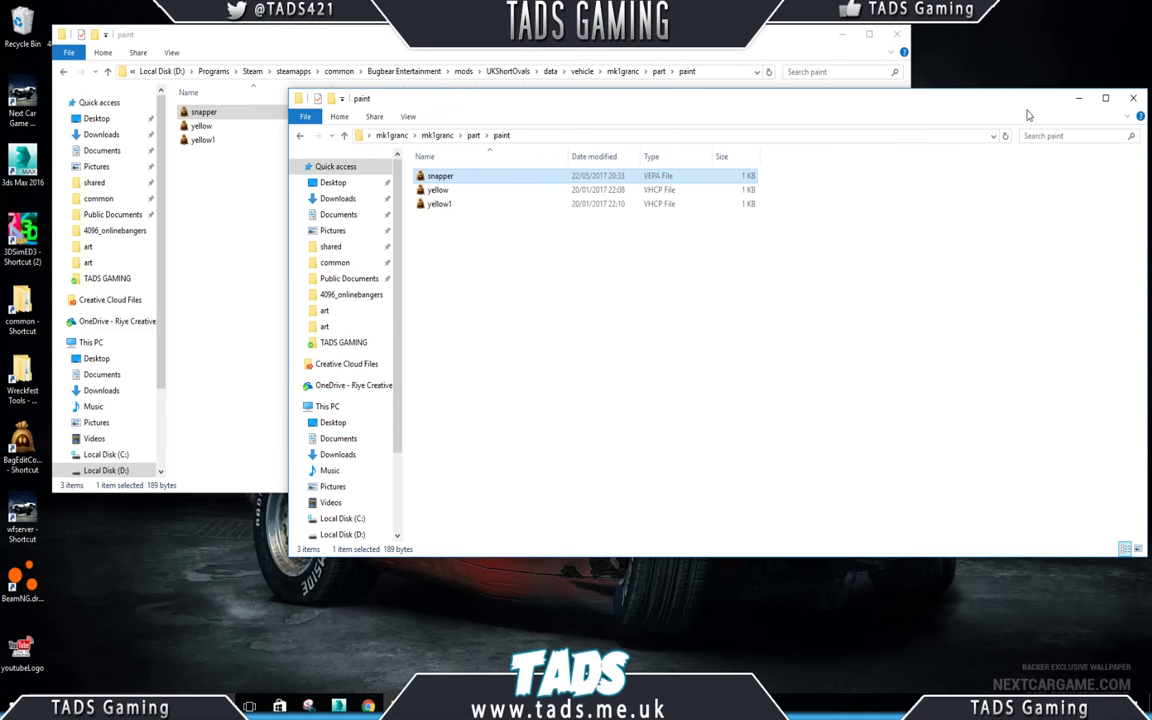
click(1080, 97)
click(285, 177)
click(63, 71)
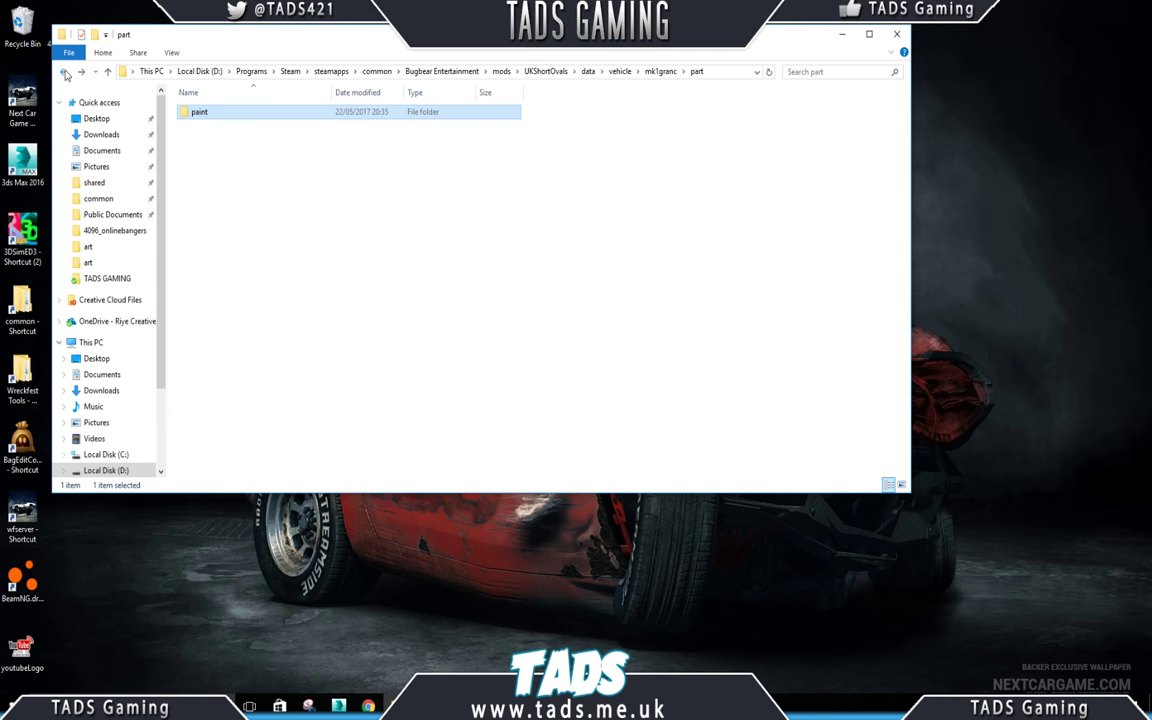
click(63, 71)
double_click(210, 114)
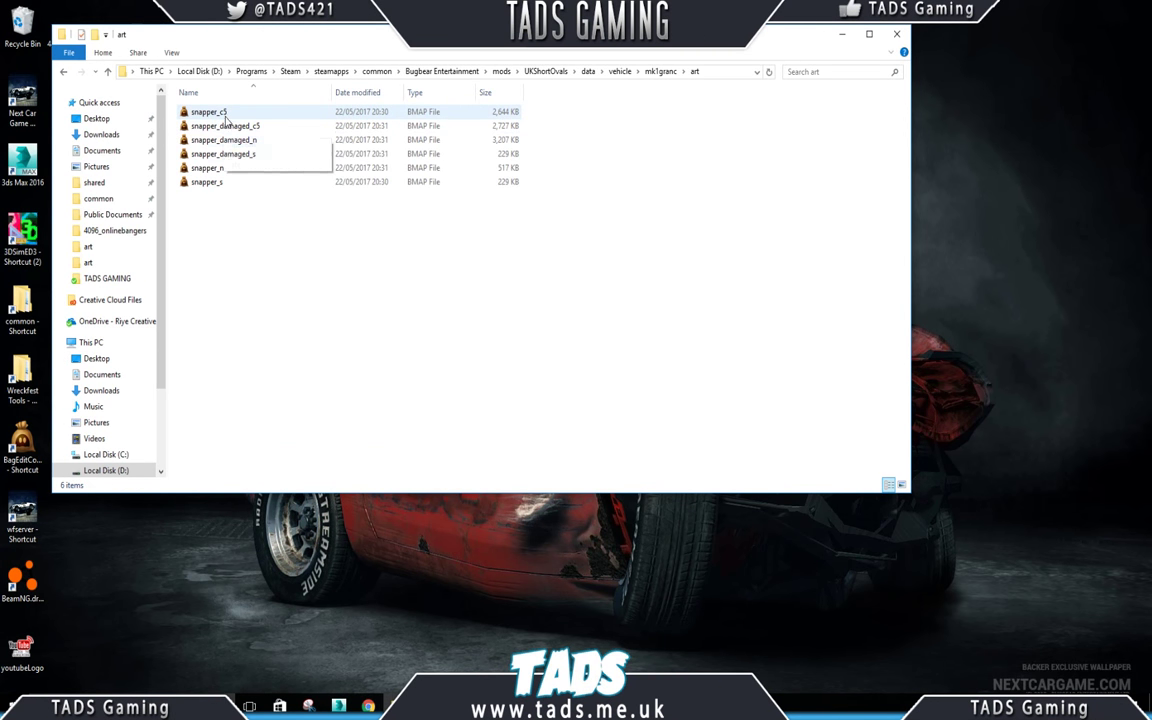
click(842, 35)
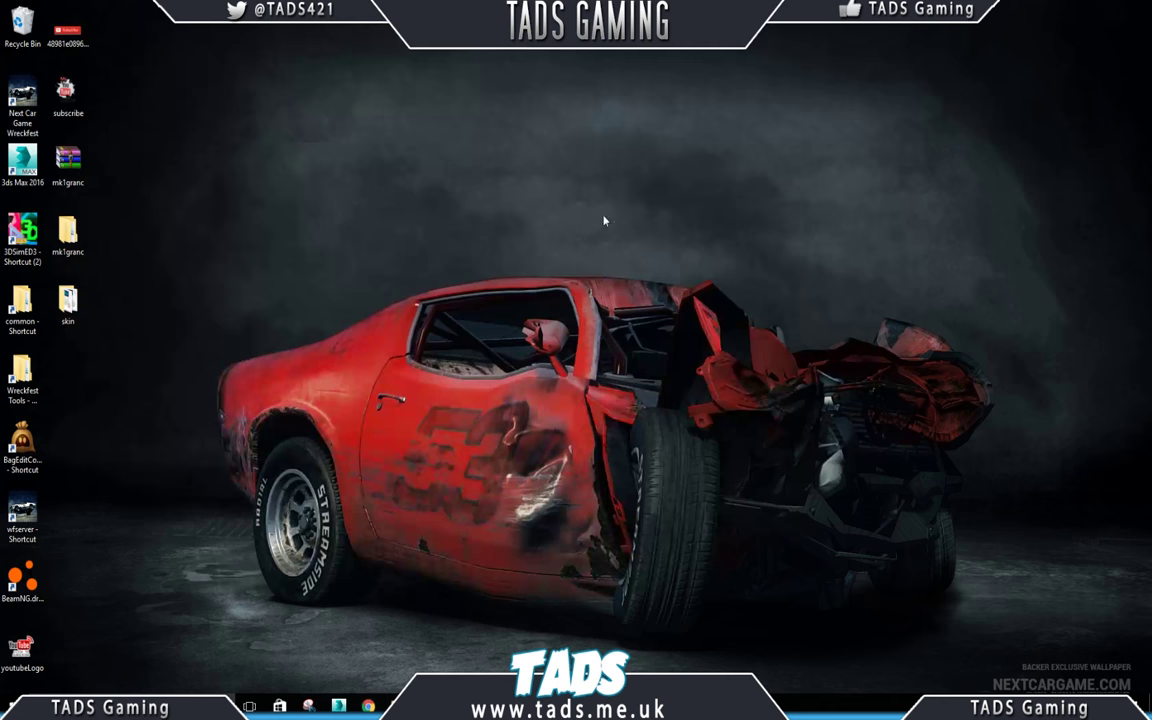
Step: Launch Wreckfest, confirm the installed mod selection and restart the game to apply the mod changes
double_click(27, 94)
double_click(28, 96)
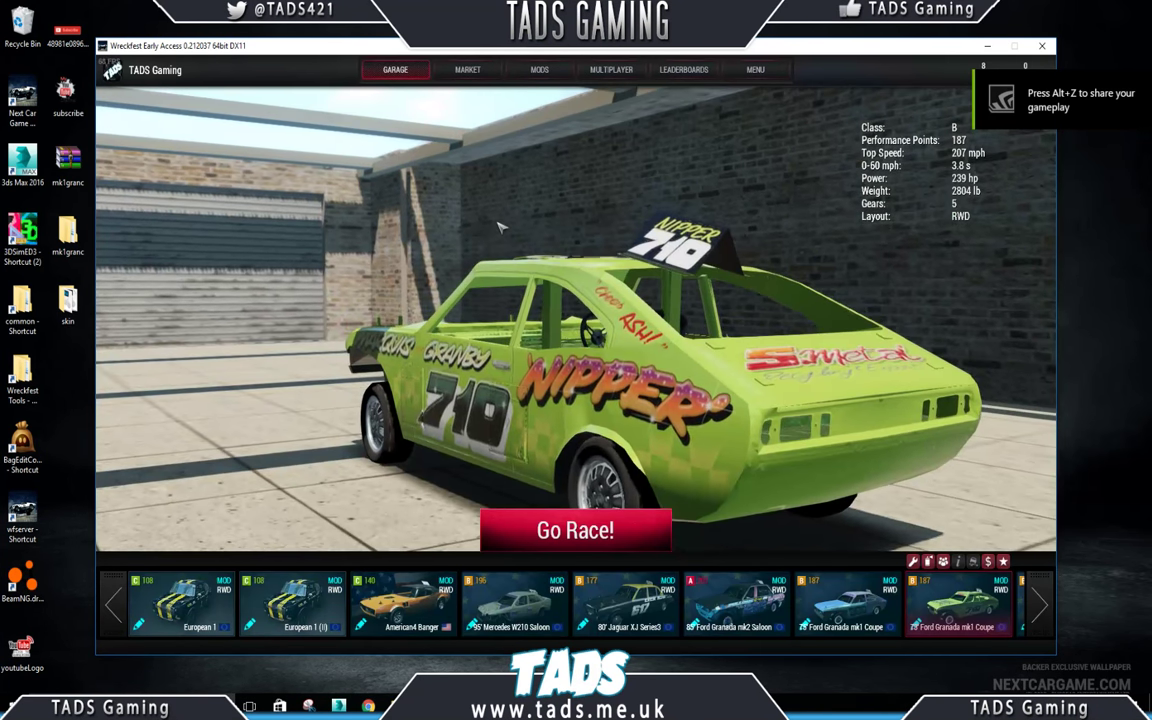
click(539, 69)
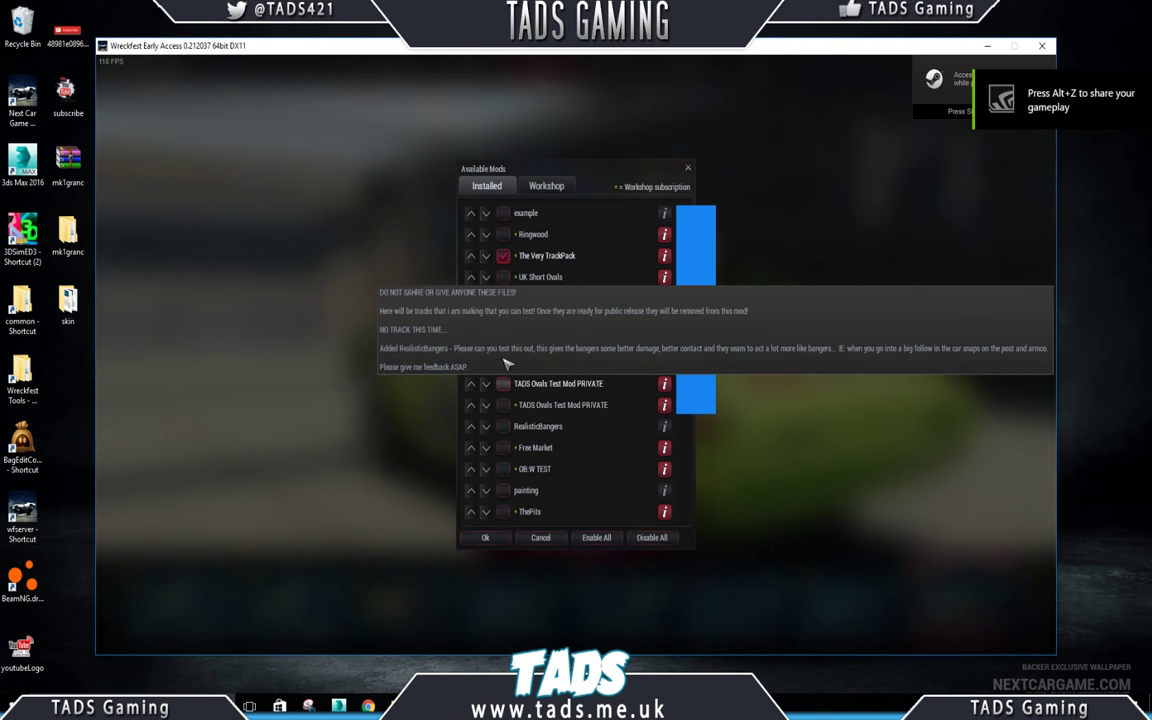
click(486, 538)
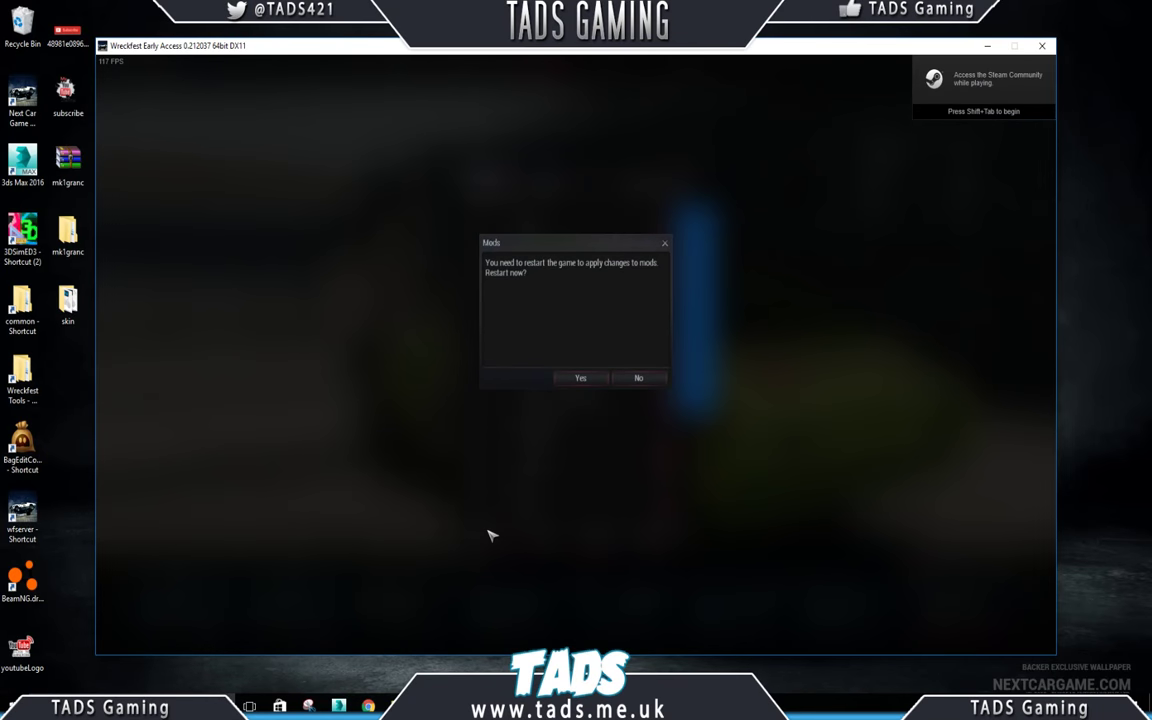
click(583, 377)
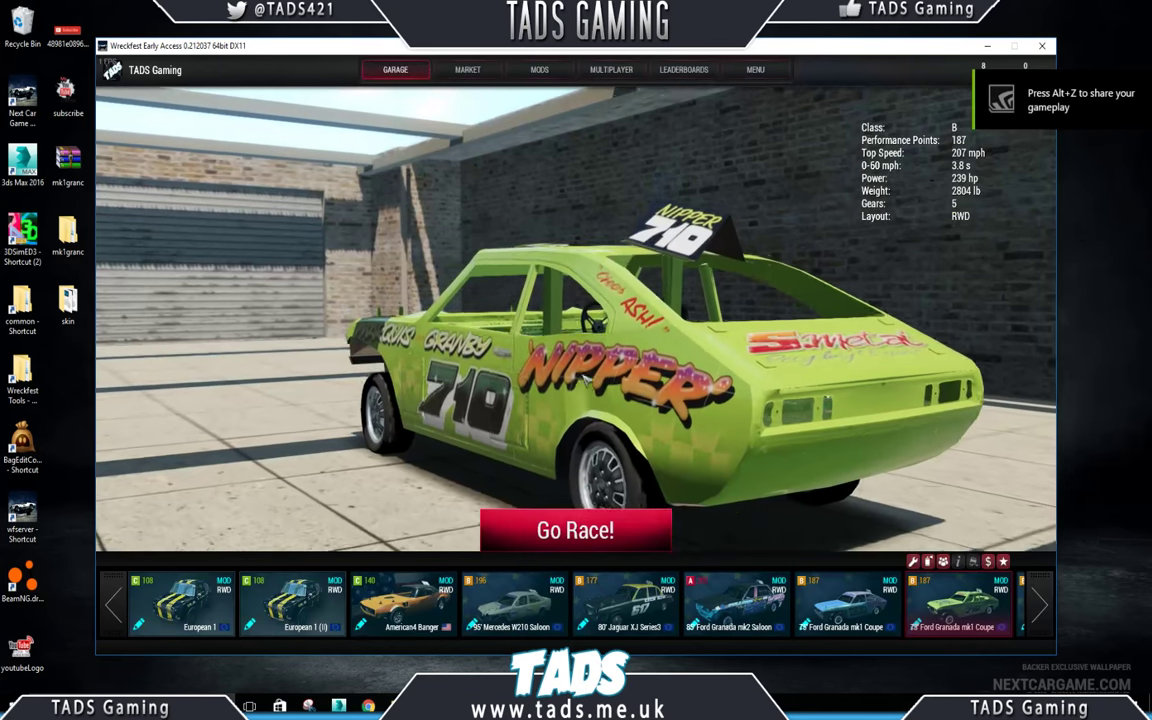
Step: Apply the Snappers paint to the blue Ford Granada mk1 Coupe, view the car from the front, and close the paint list
click(928, 561)
click(928, 562)
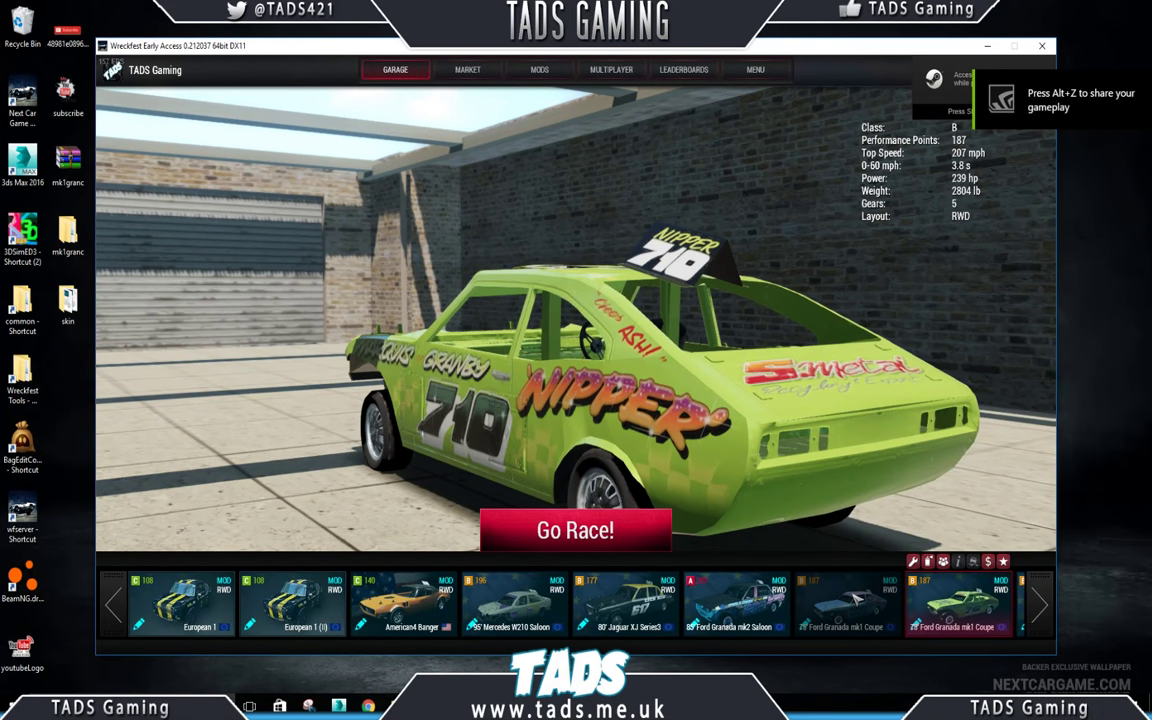
click(850, 600)
click(816, 561)
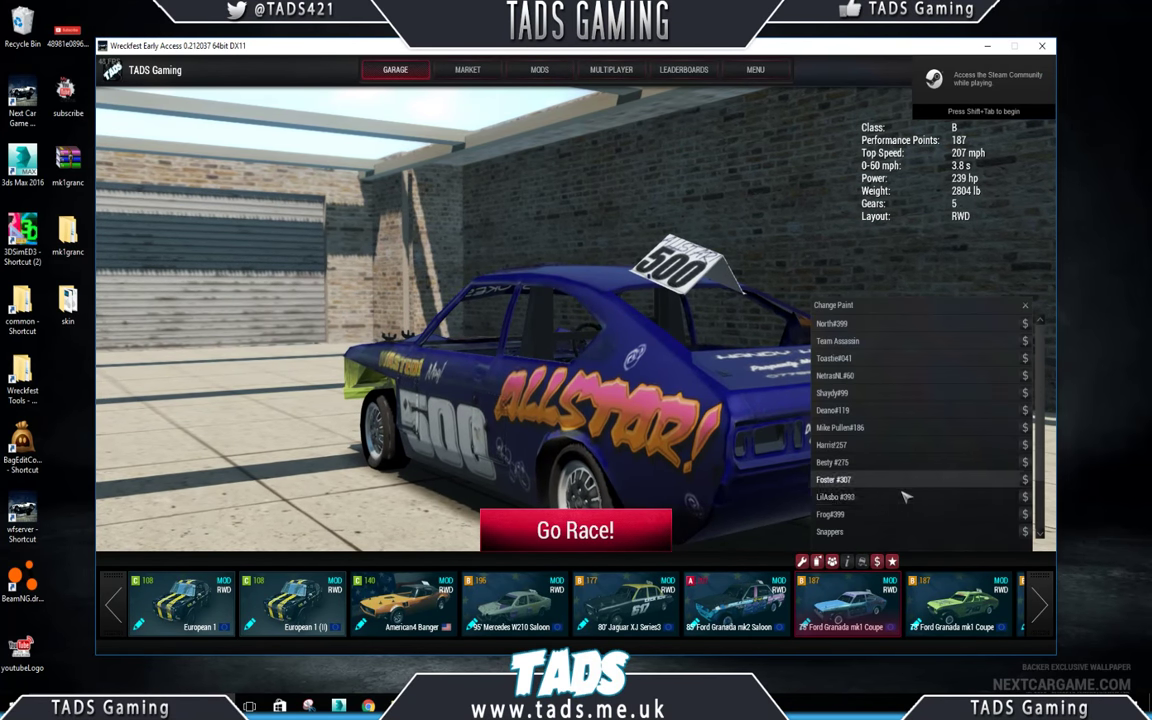
click(840, 535)
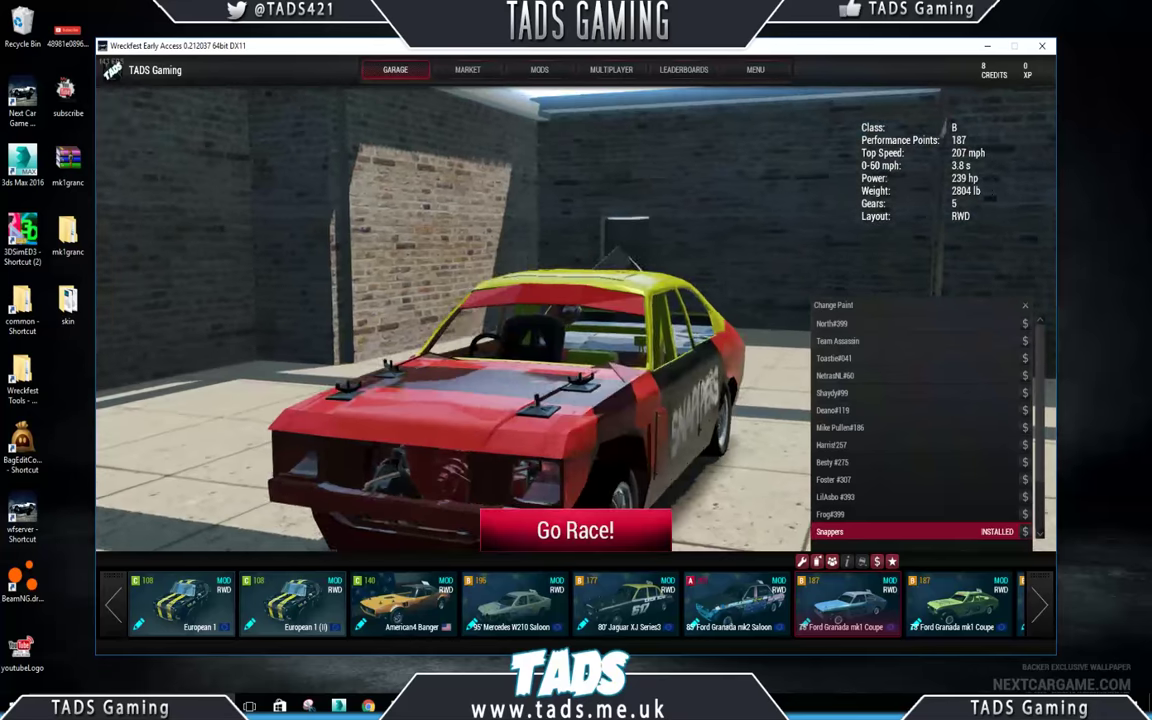
drag(570, 388, 205, 386)
click(1025, 306)
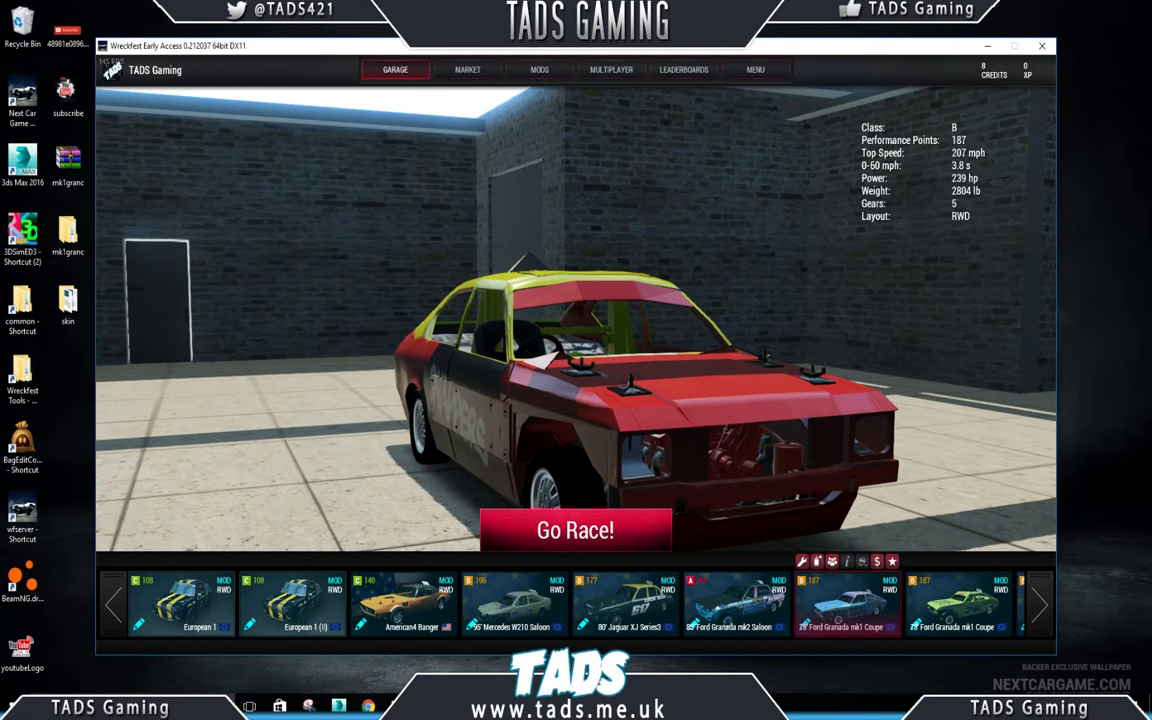
Step: View the SNAPPERS lettering on the car's side in the garage and start a Banger Race at arenaessex
drag(700, 380, 385, 380)
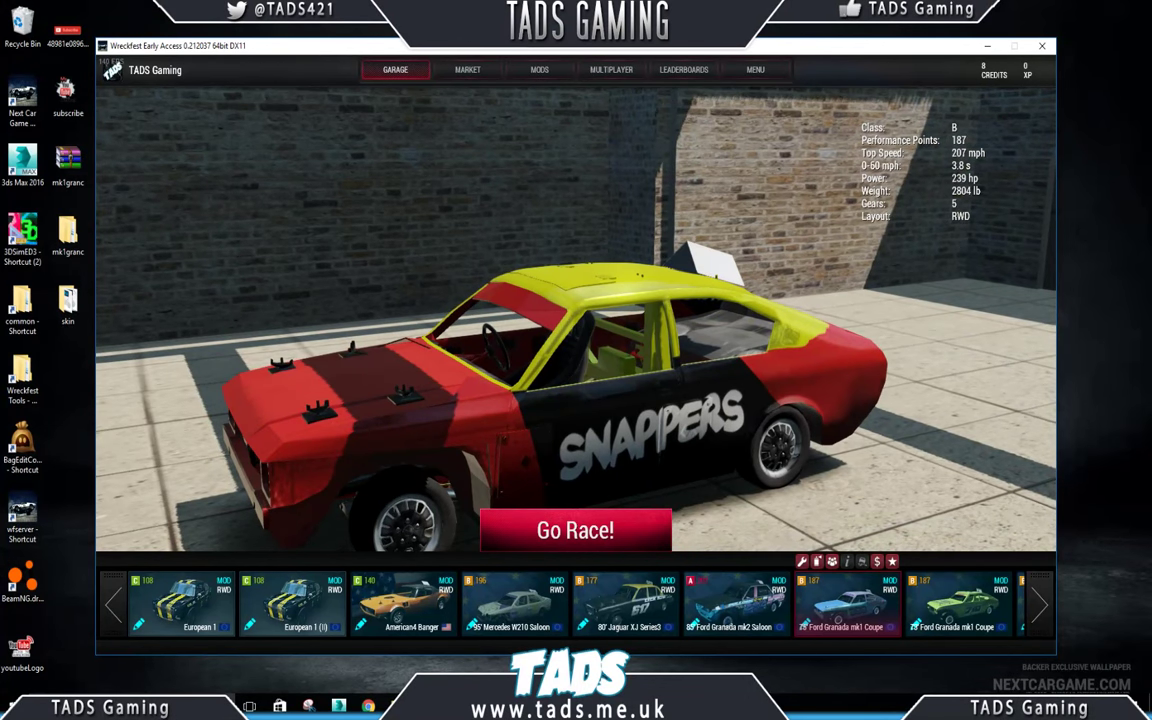
drag(520, 50, 1151, 120)
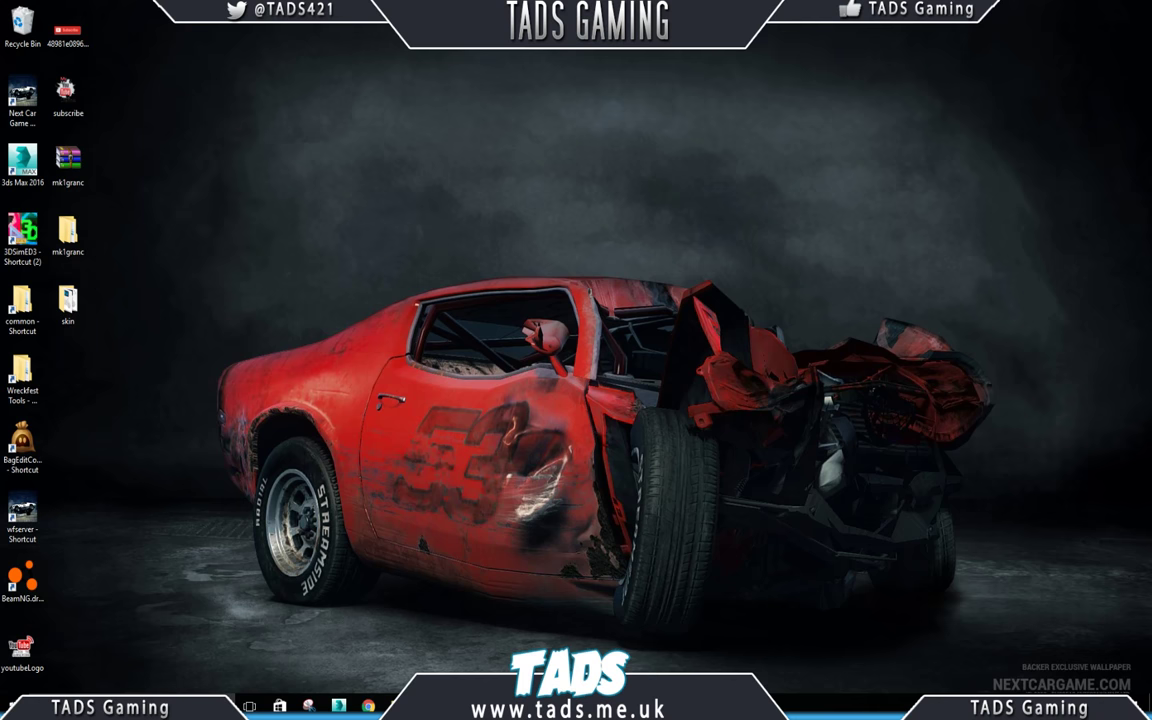
drag(1151, 54, 748, 50)
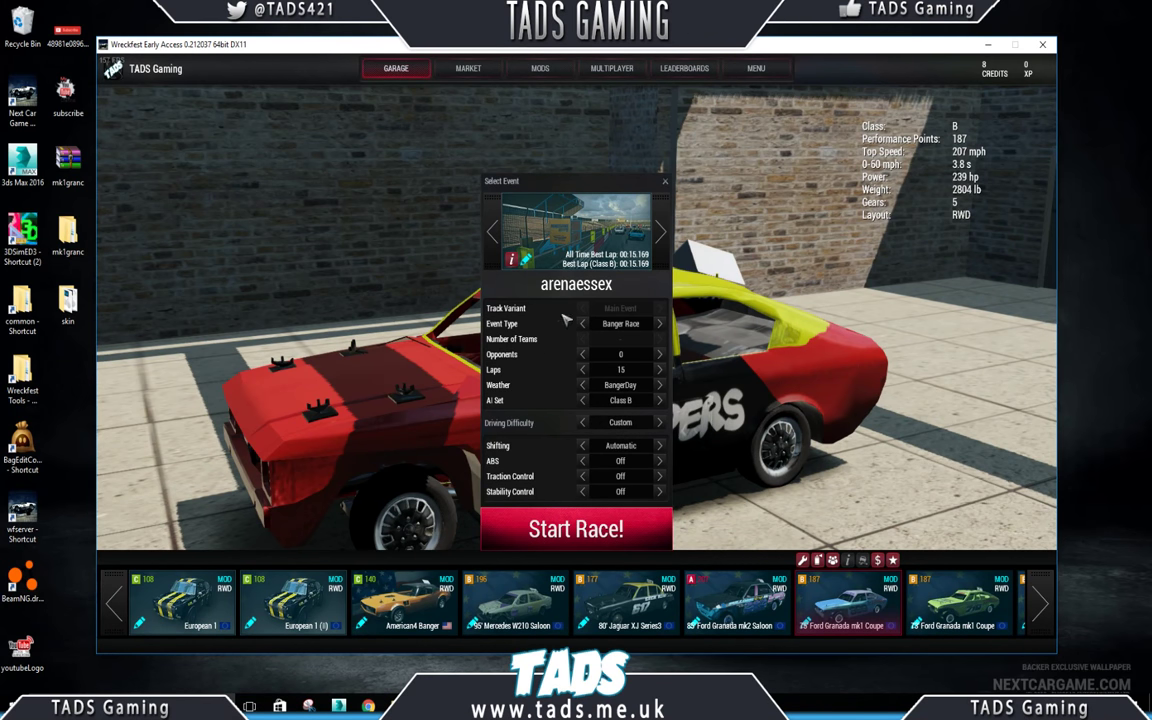
click(560, 528)
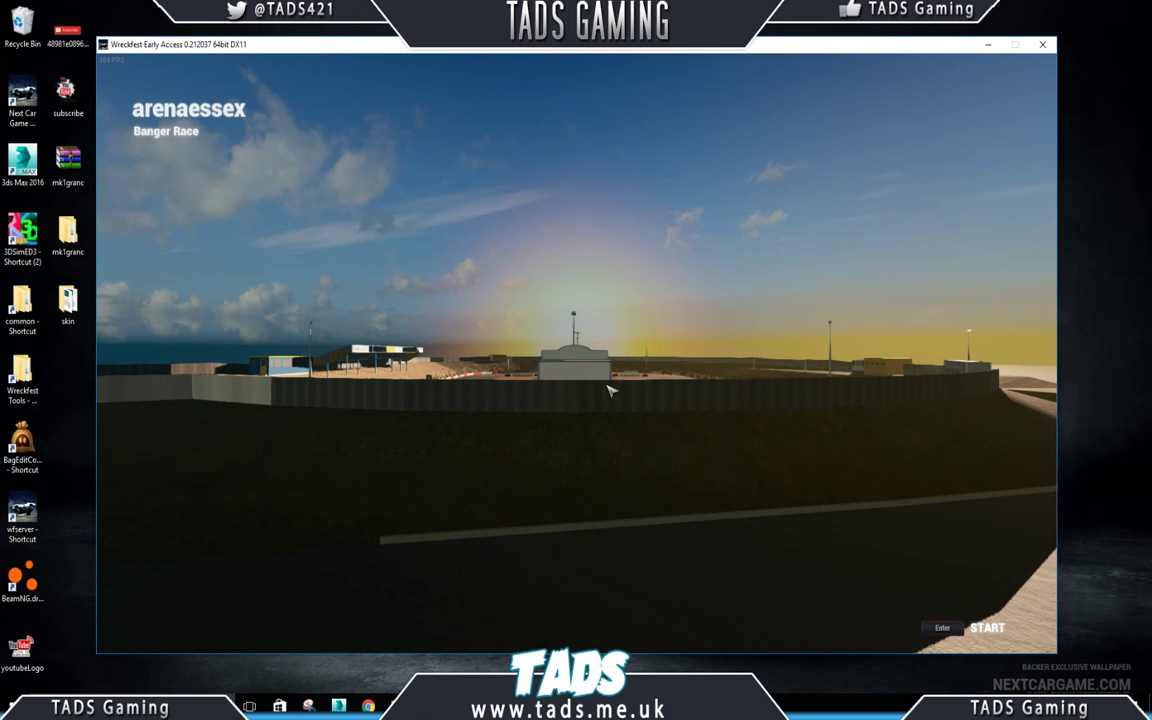
key(Return)
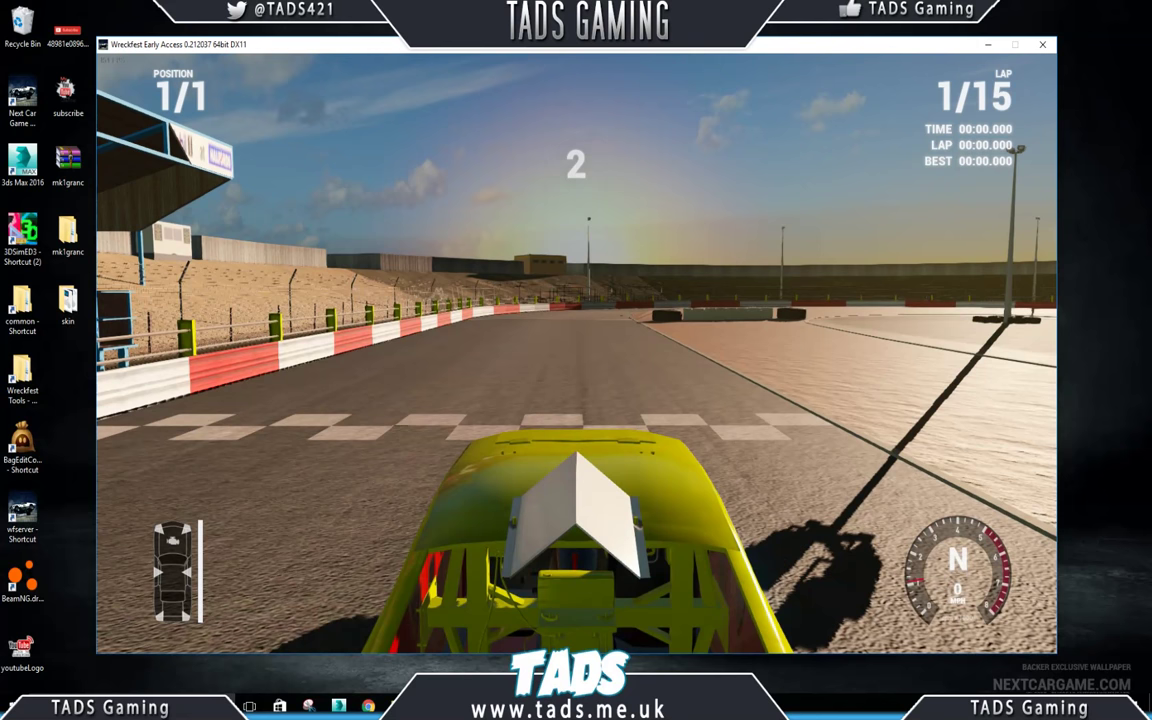
Step: Pause the race and examine the Snappers skin in Photo Mode from the car's front, both sides and rear
key(Escape)
click(575, 366)
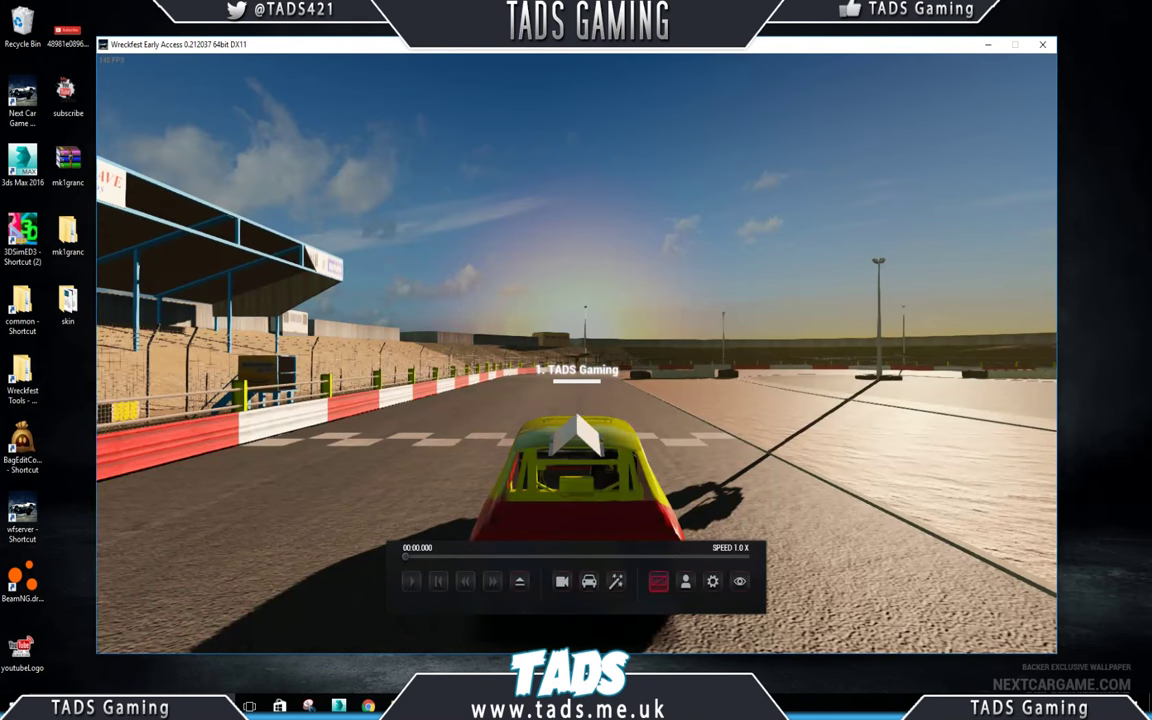
key(w)
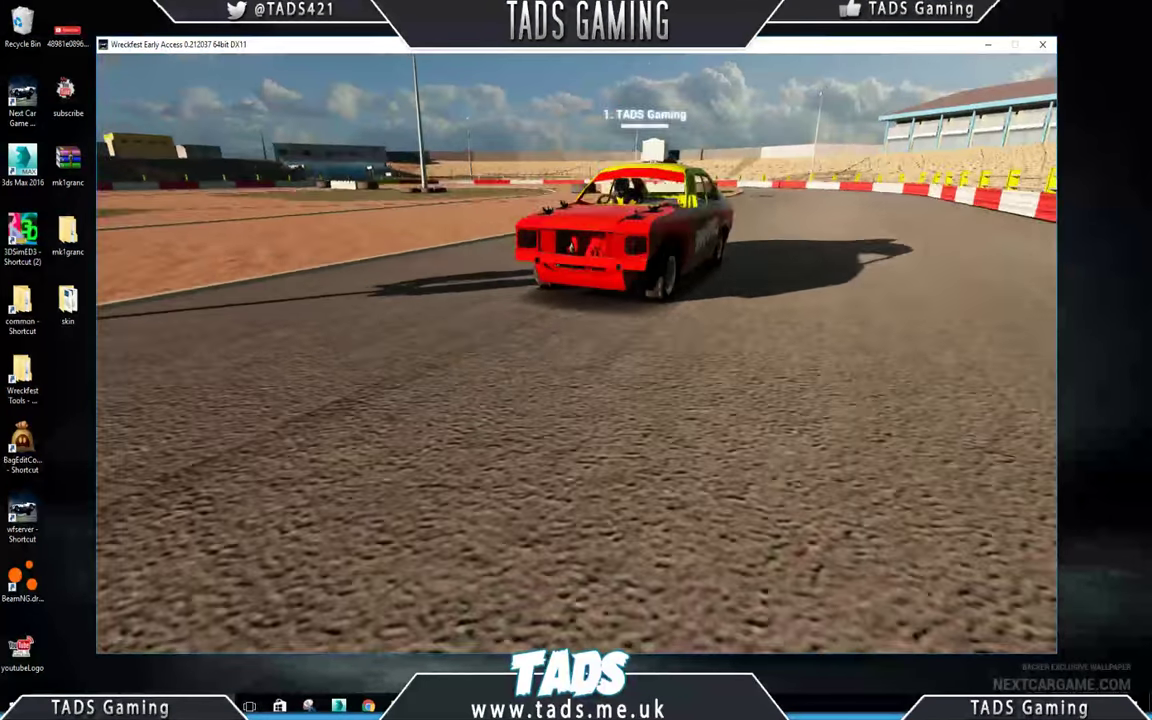
key(w)
key(s)
key(w)
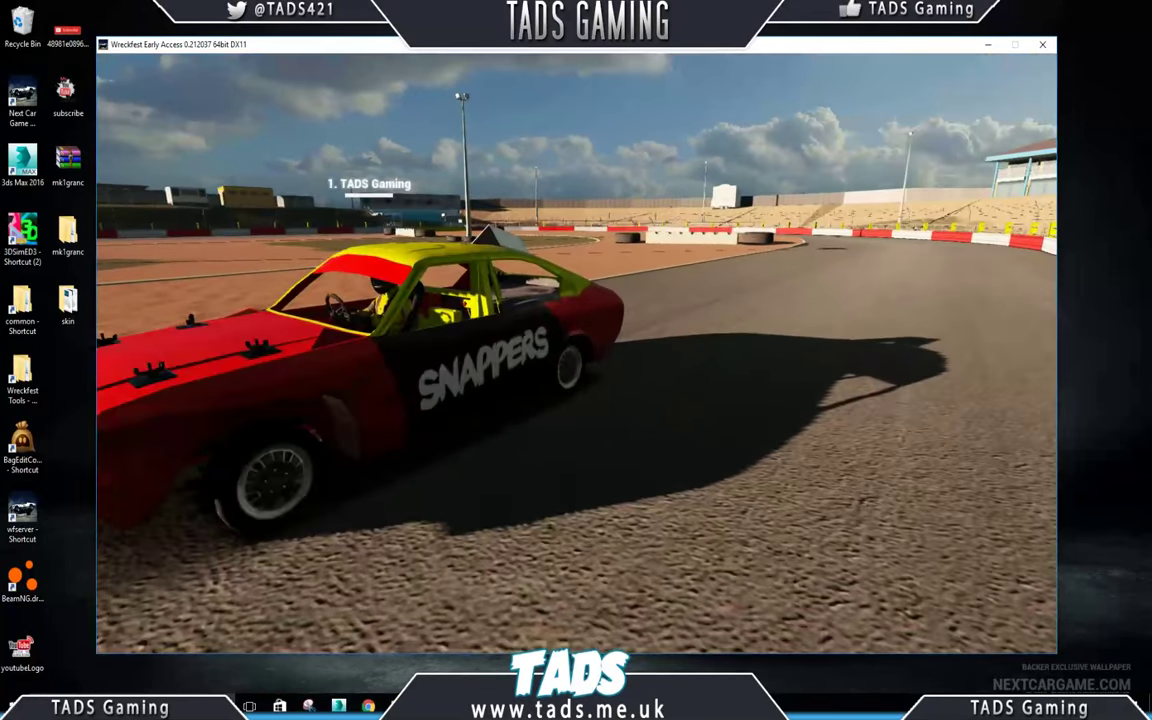
key(s)
key(w)
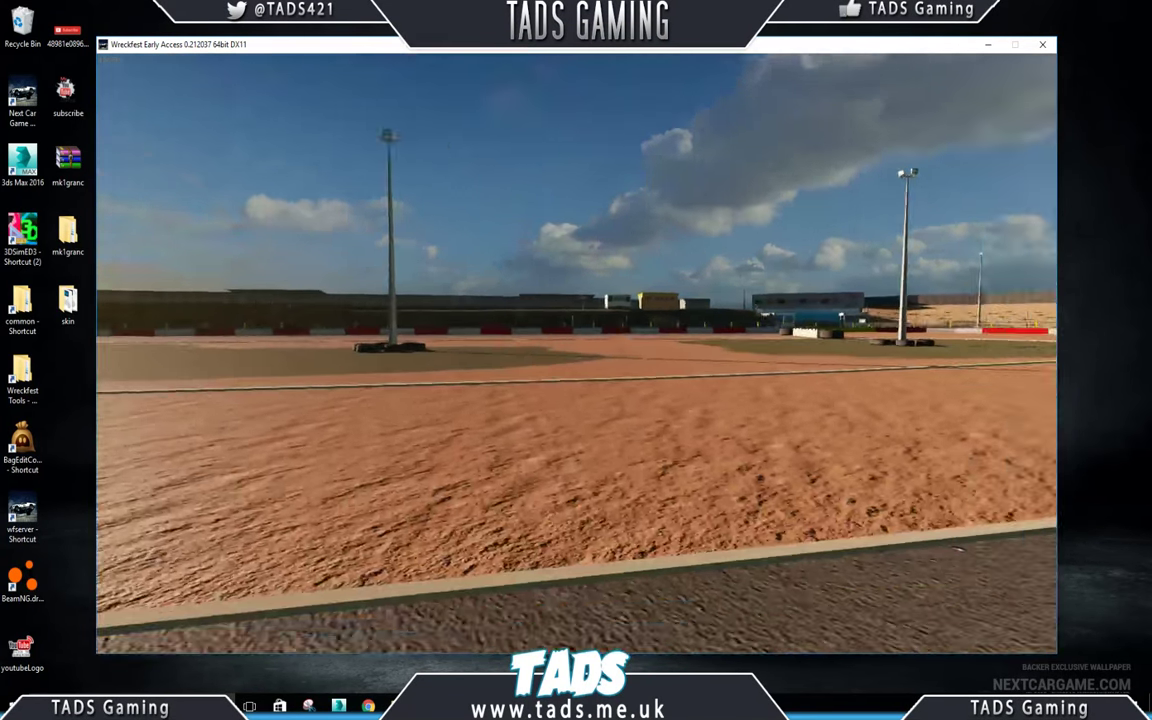
key(s)
key(w)
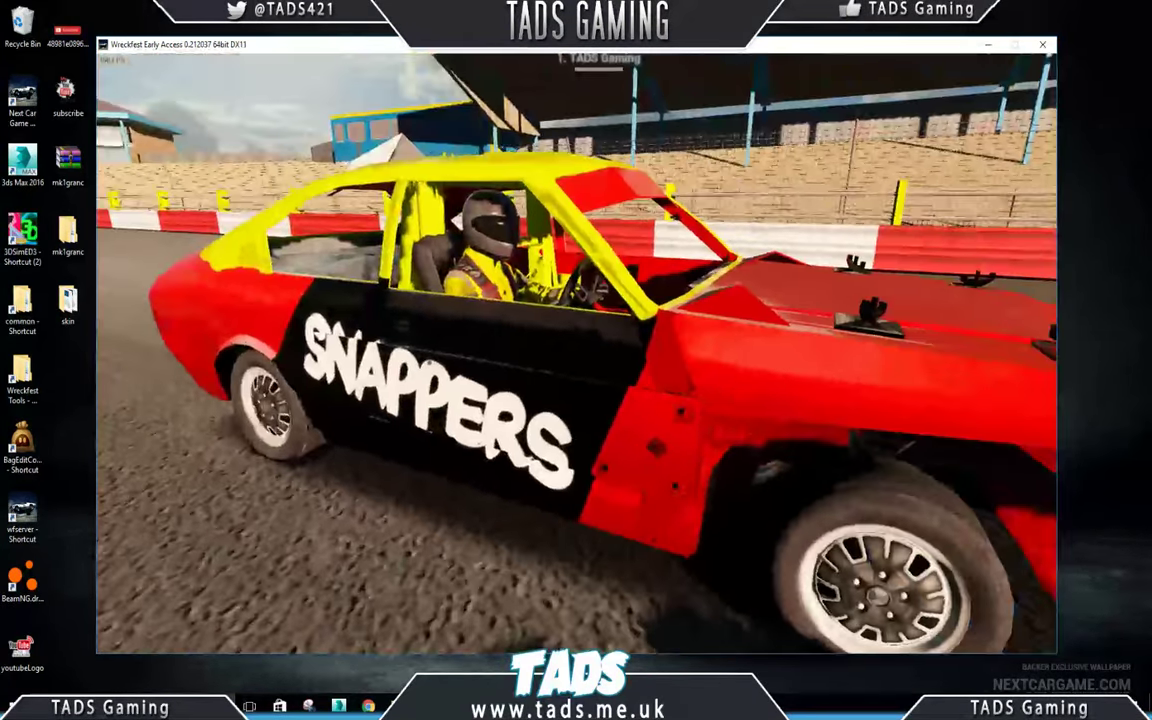
key(s)
key(w)
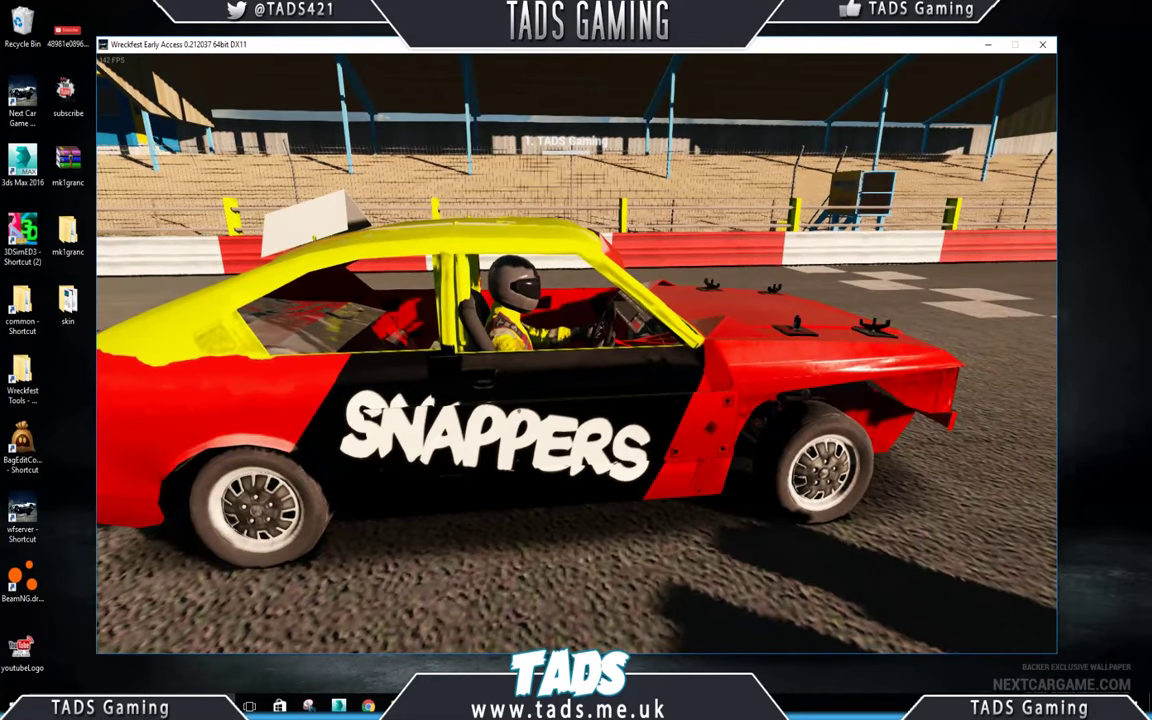
key(w)
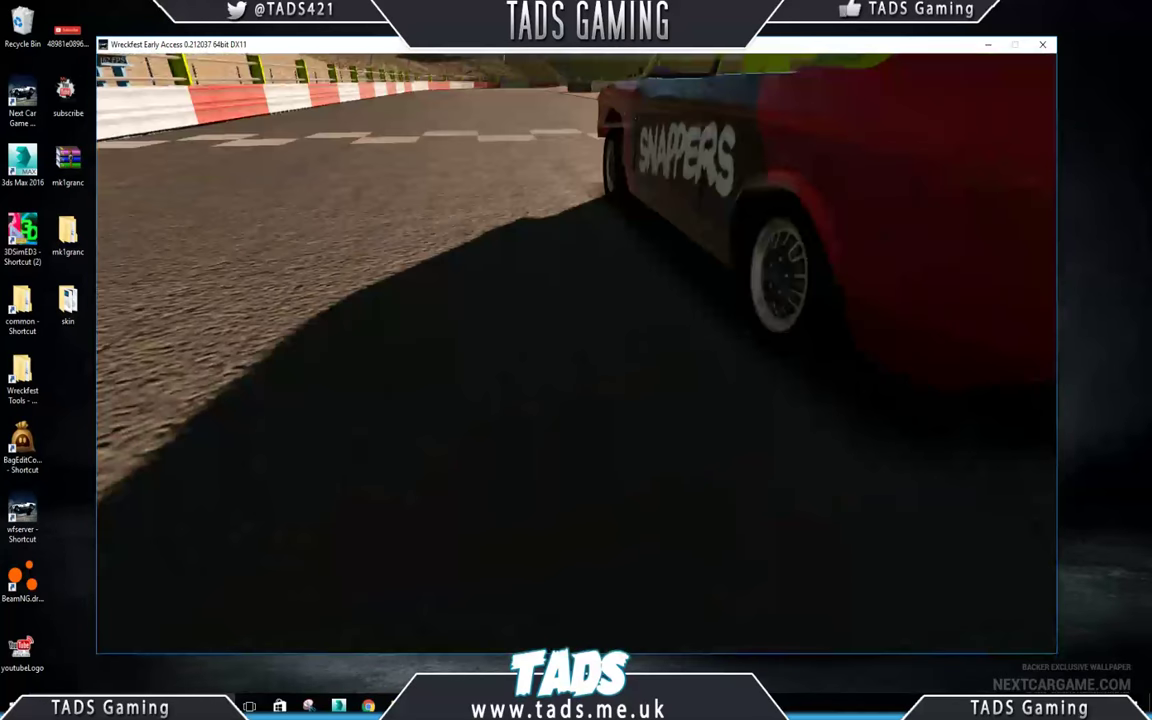
key(s)
key(w)
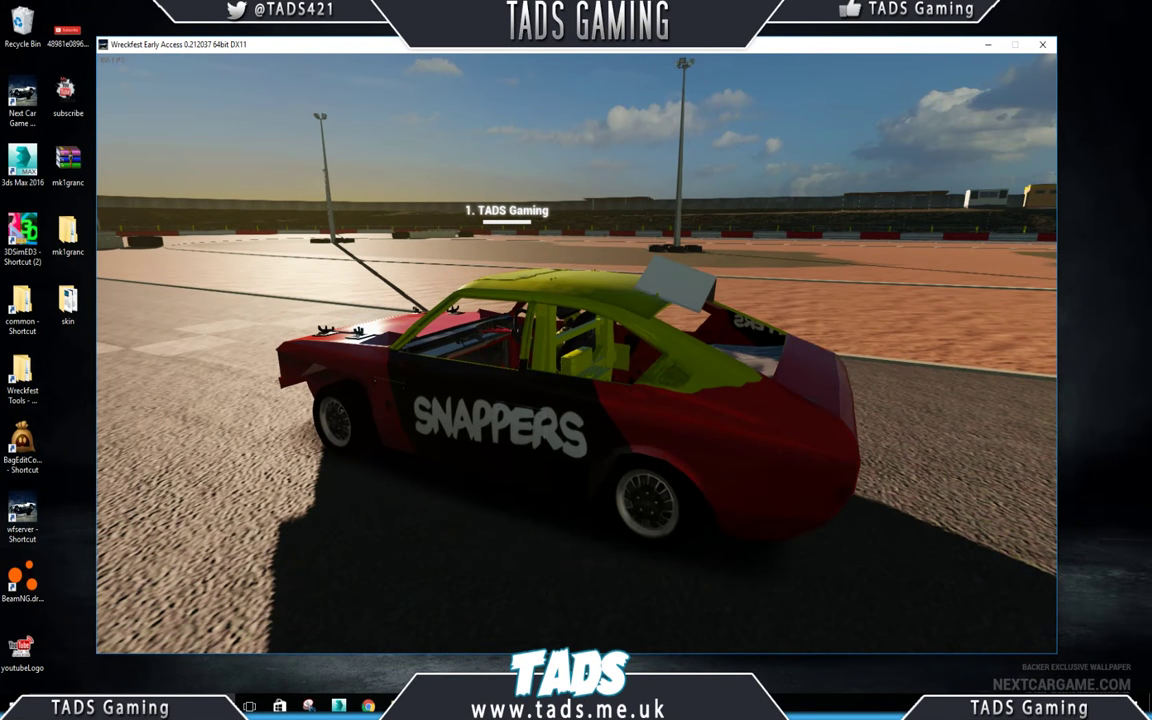
key(Escape)
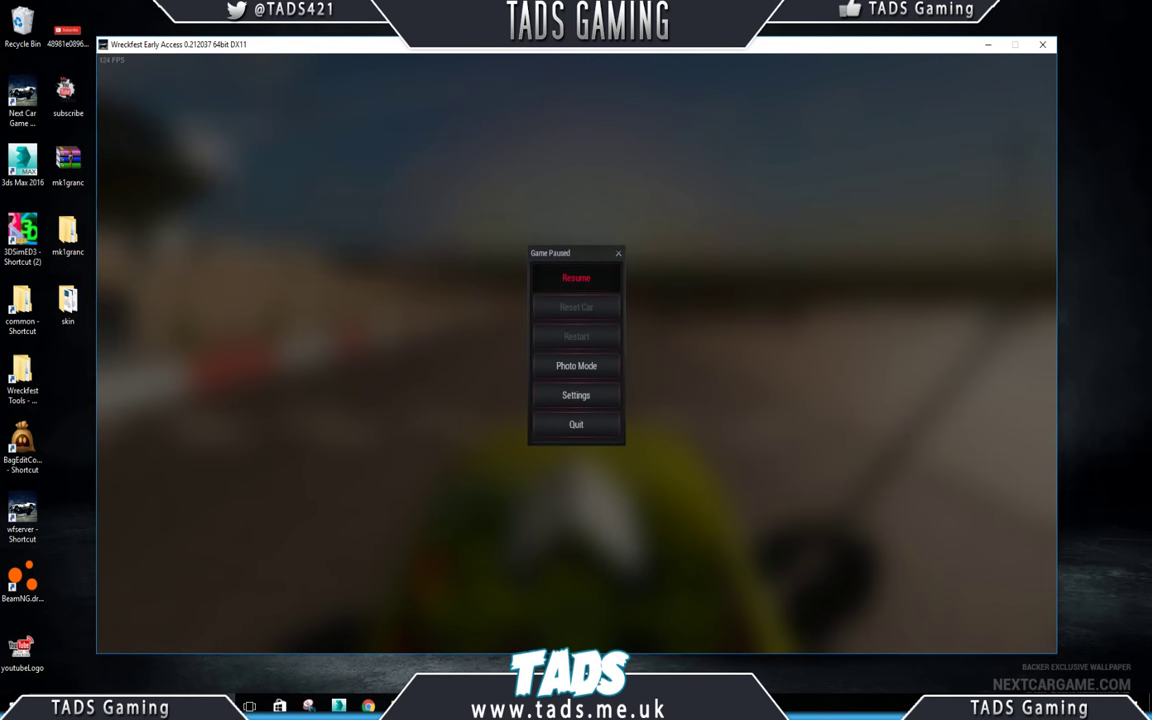
Step: Resume the race and drive the Granada mk1 Coupe around the arenaessex track onto the infield
key(Escape)
key(c)
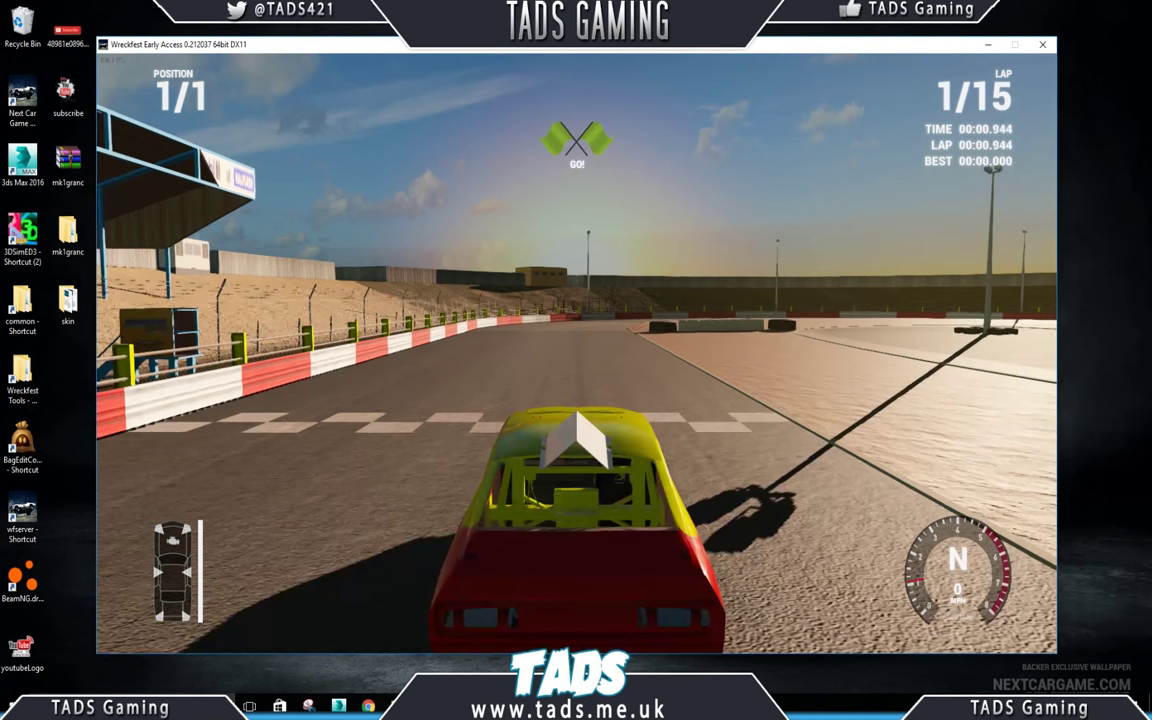
key(Up)
key(Left)
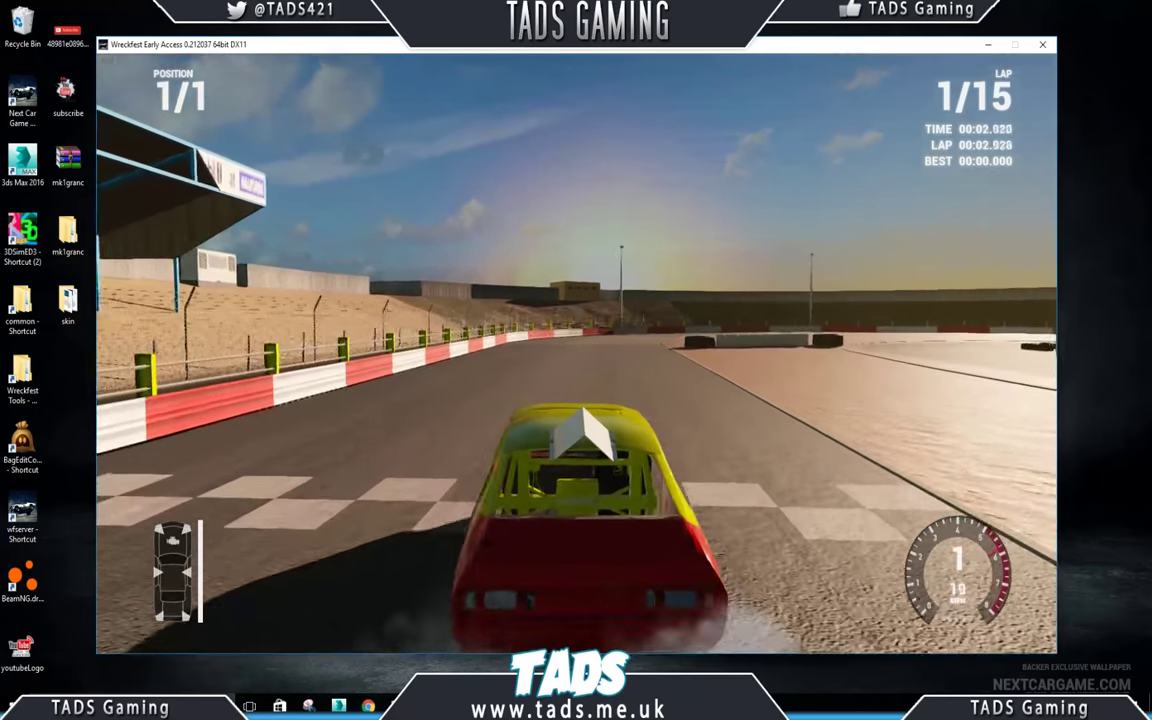
key(Up)
key(Left)
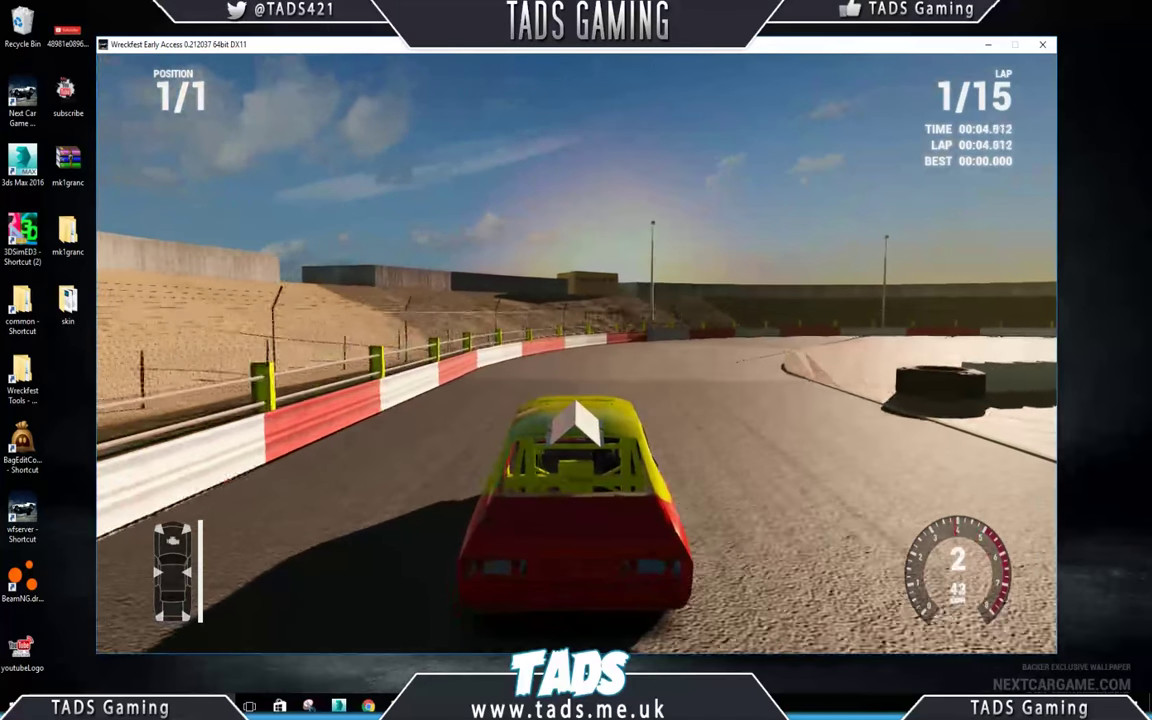
key(Right)
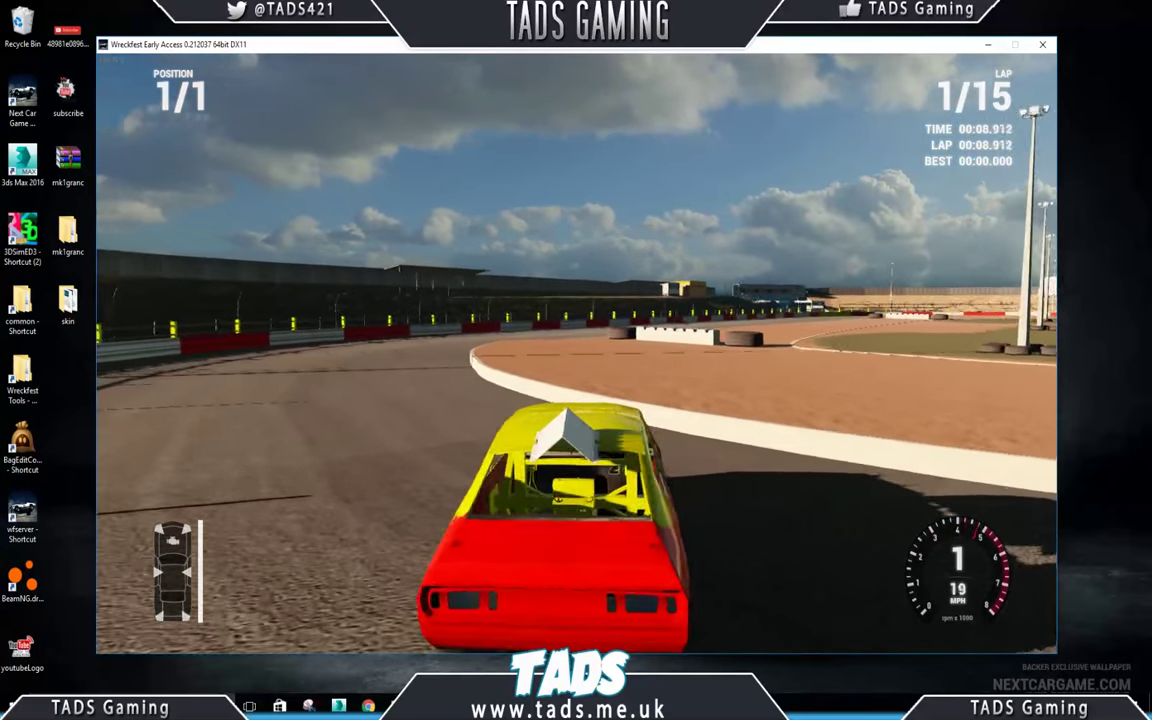
key(Up)
key(Right)
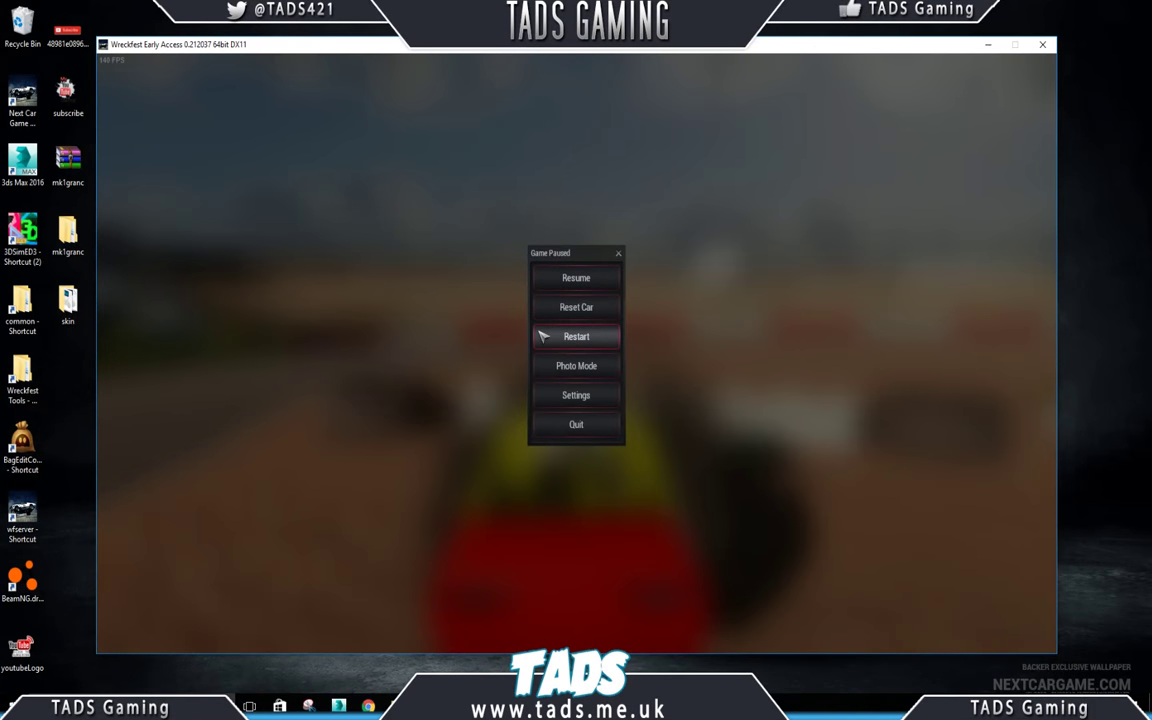
Step: View the car's side on the infield in Photo Mode and quit the race to its results
click(576, 366)
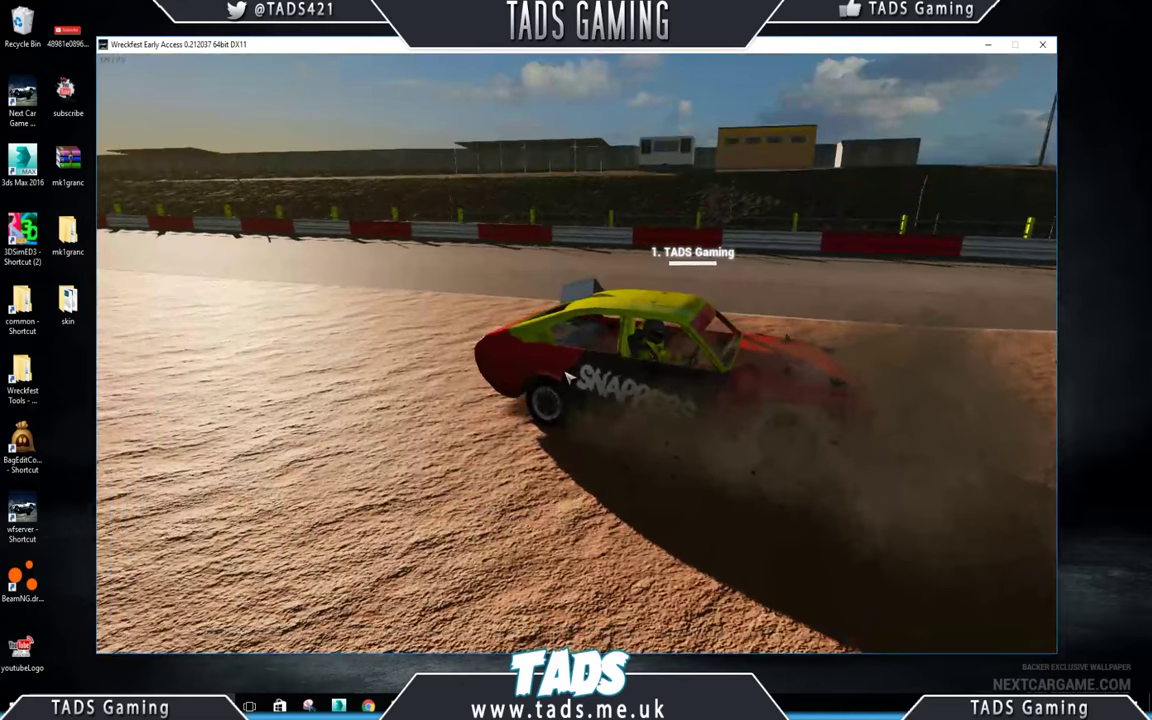
key(Escape)
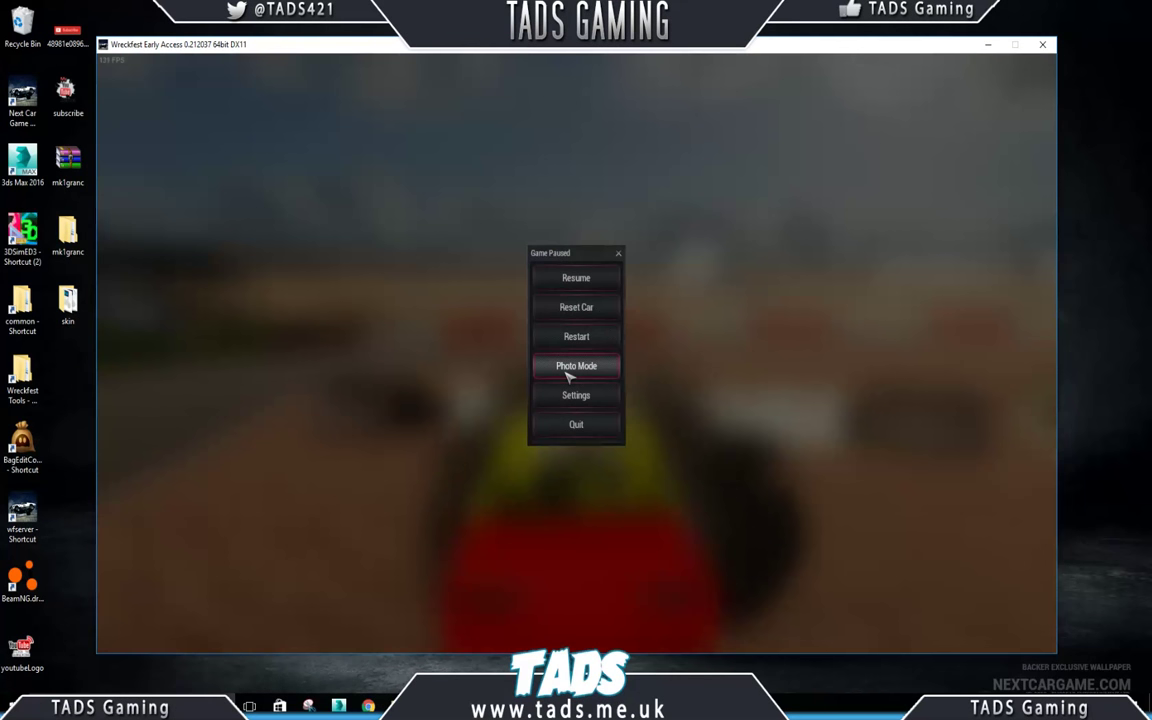
click(578, 427)
click(579, 370)
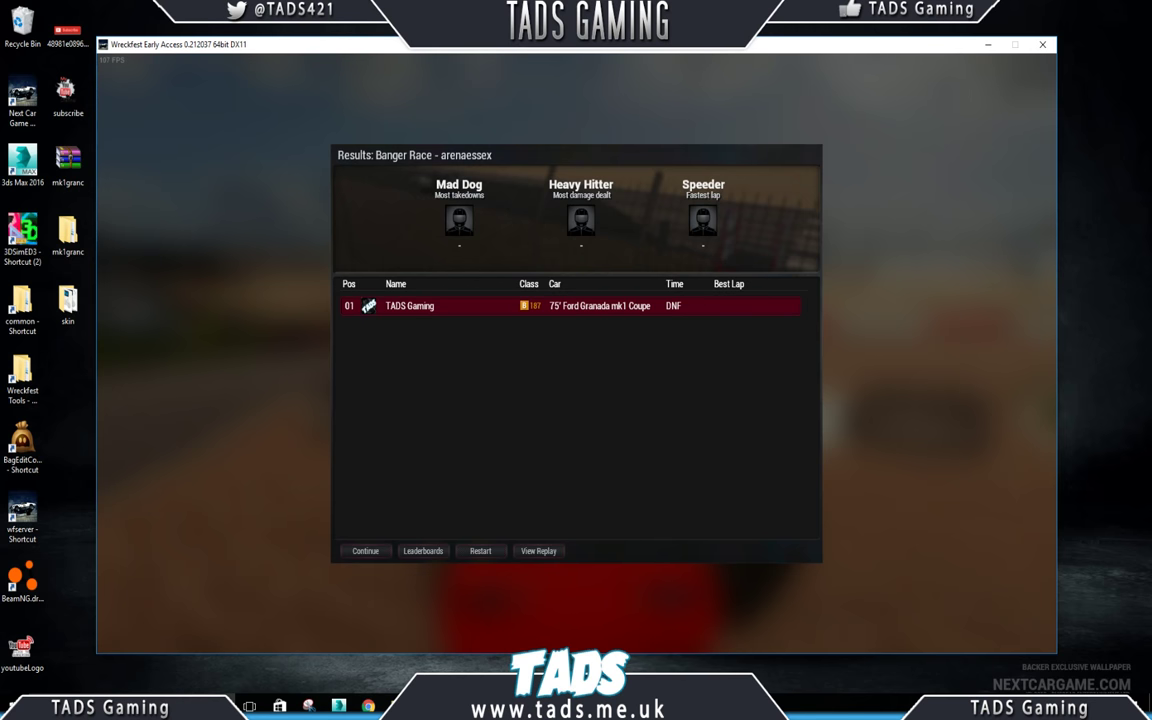
Step: Switch to Chrome, open the Skin Painting Wreckfest page on the TADS Gaming site, and close the Wreckfest game
click(369, 706)
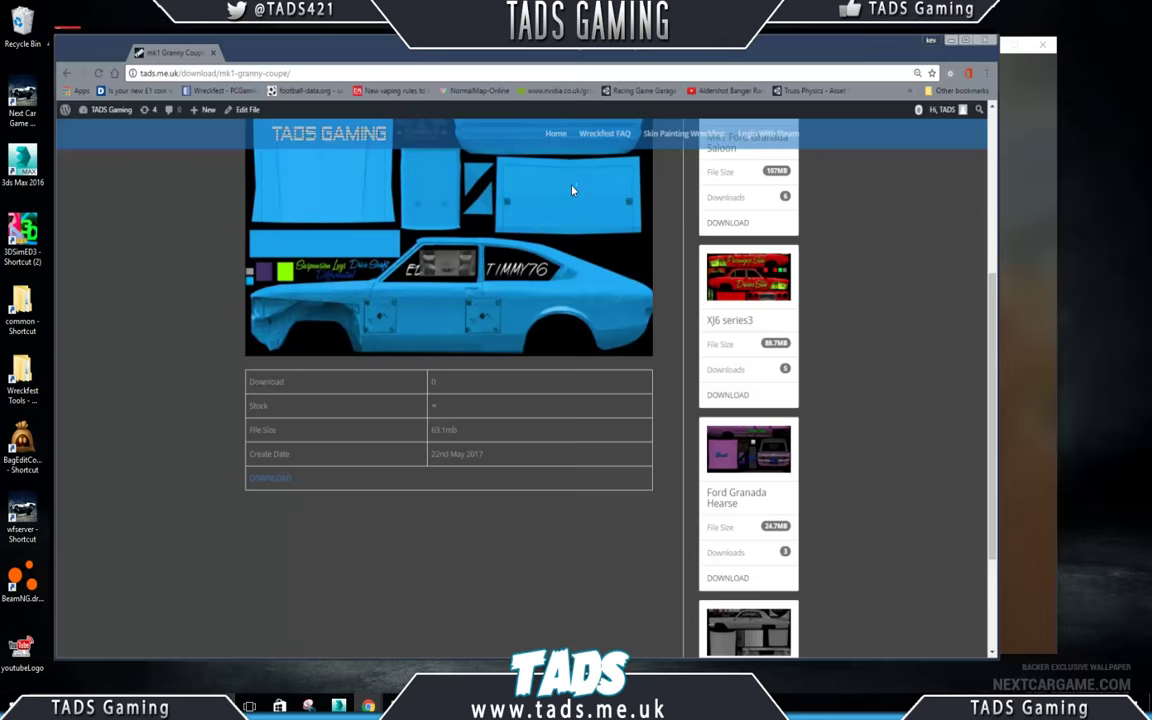
scroll(694, 145, up, 6)
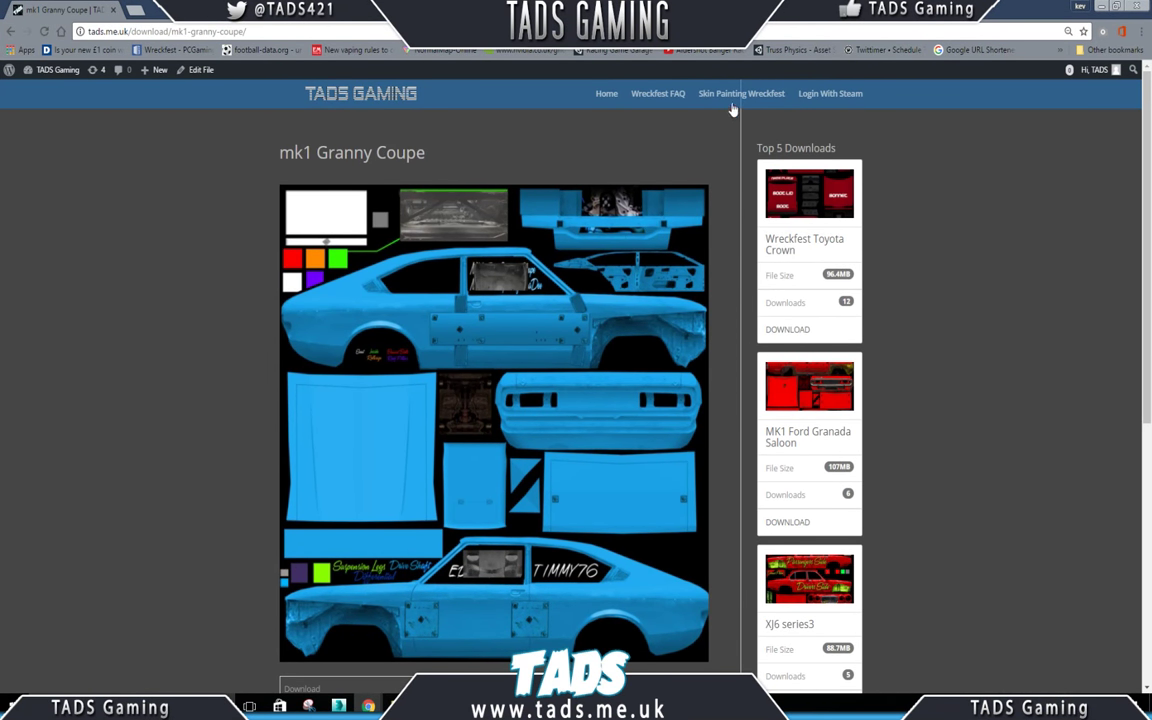
click(607, 100)
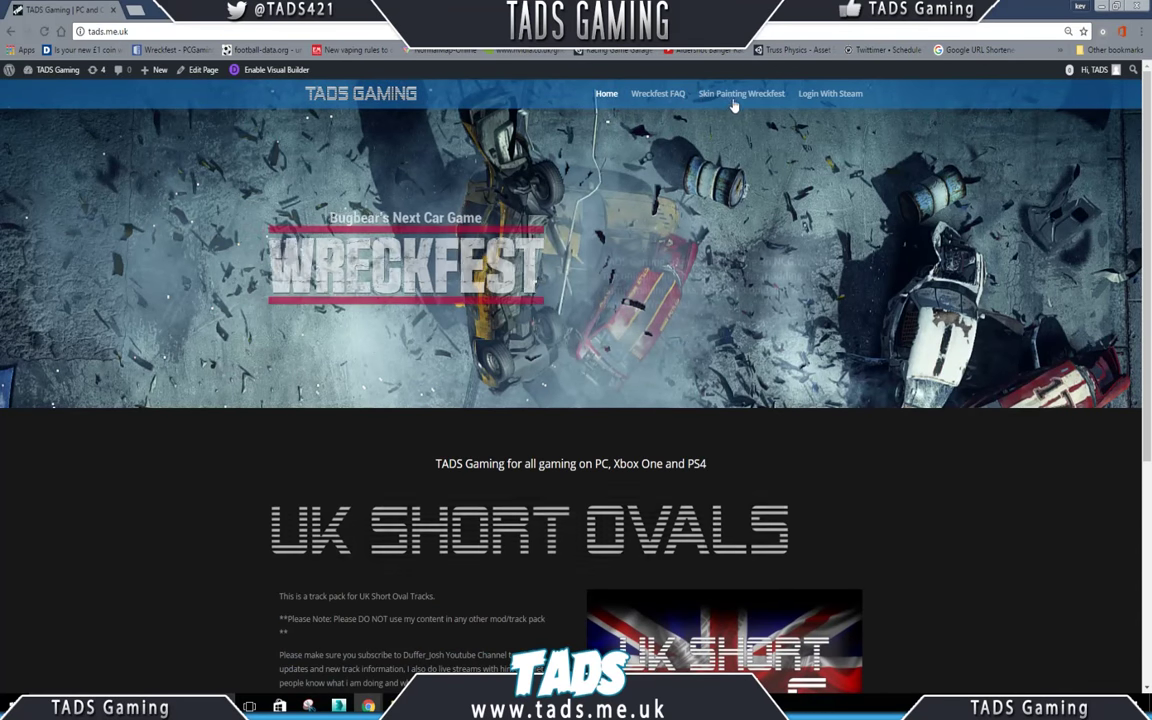
click(730, 100)
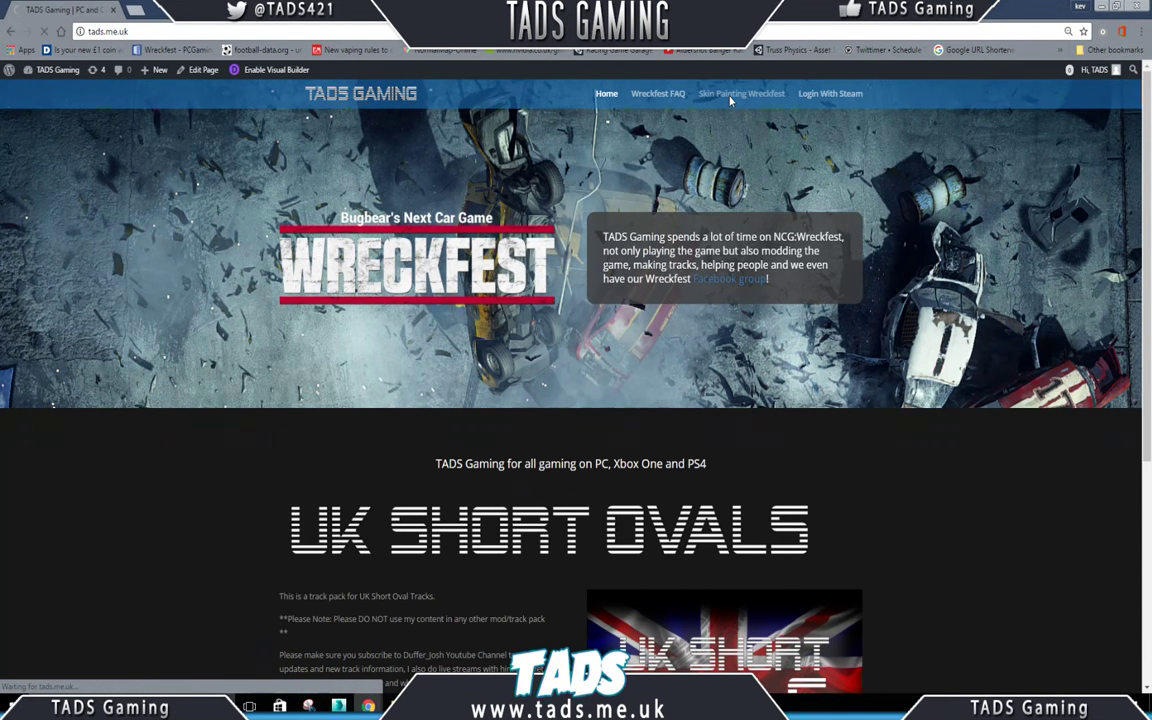
scroll(568, 417, down, 3)
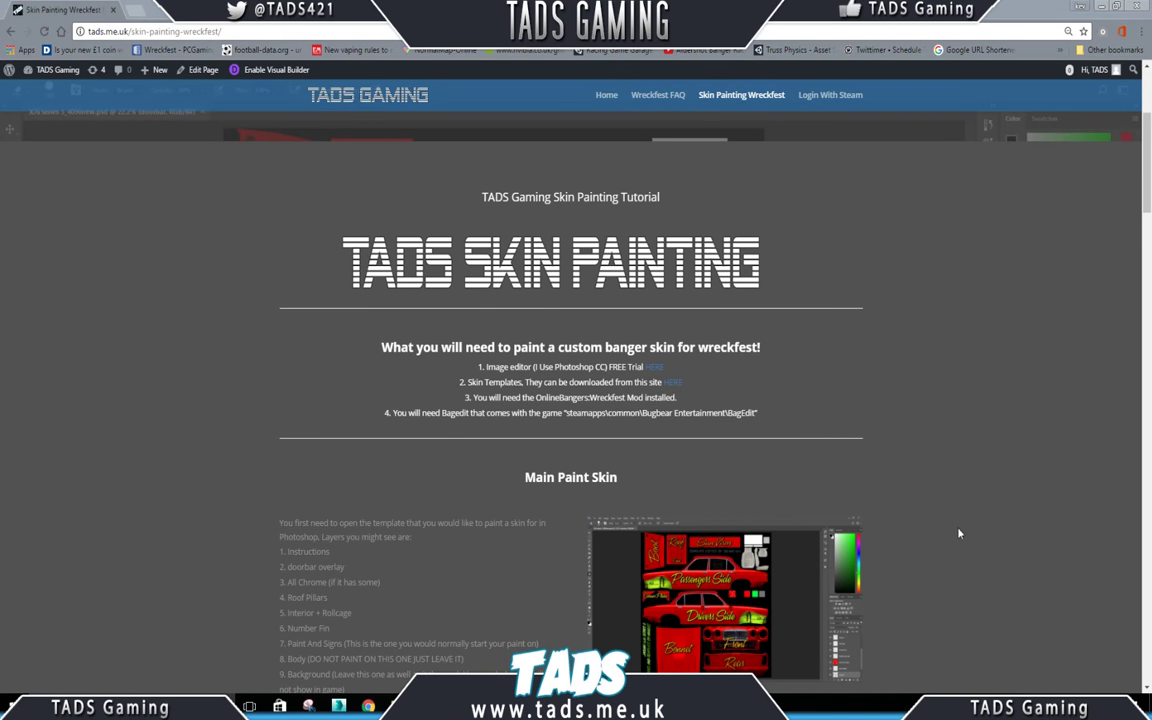
key(alt+Tab)
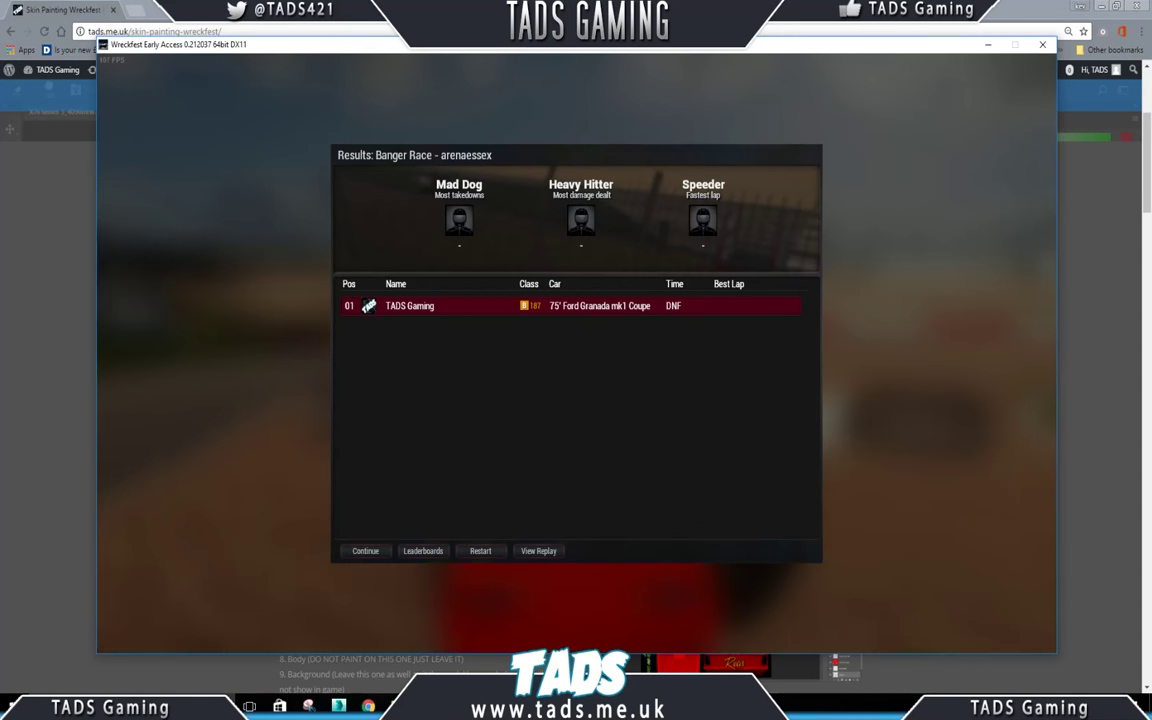
click(1044, 47)
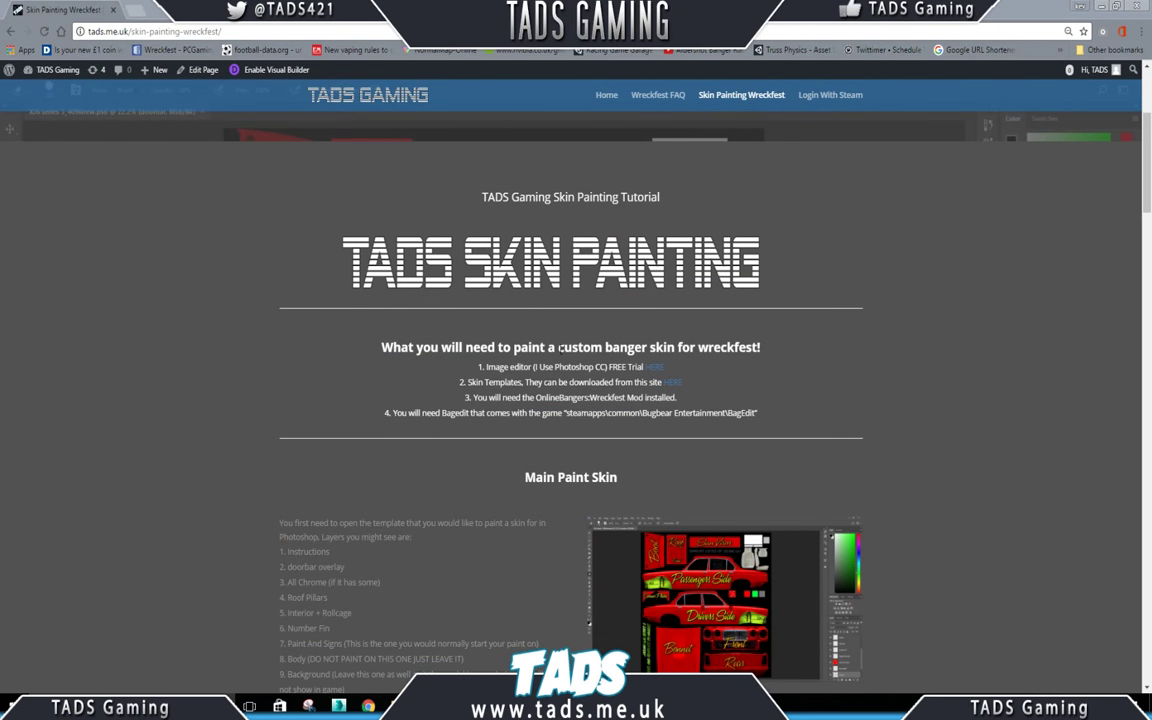
Step: Open the skin templates download page from the tutorial's requirements list and look through the car templates down to the Mk1 Granny Coupe
scroll(570, 400, down, 1)
drag(474, 217, 759, 283)
click(759, 283)
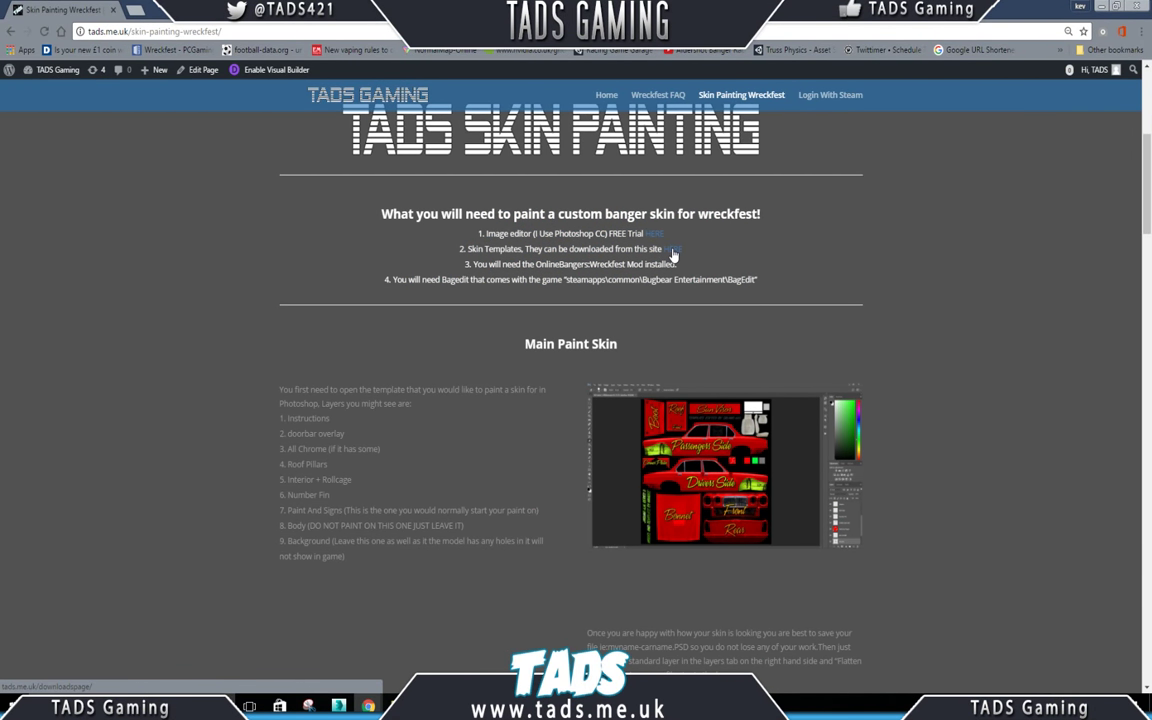
click(668, 252)
scroll(575, 340, down, 5)
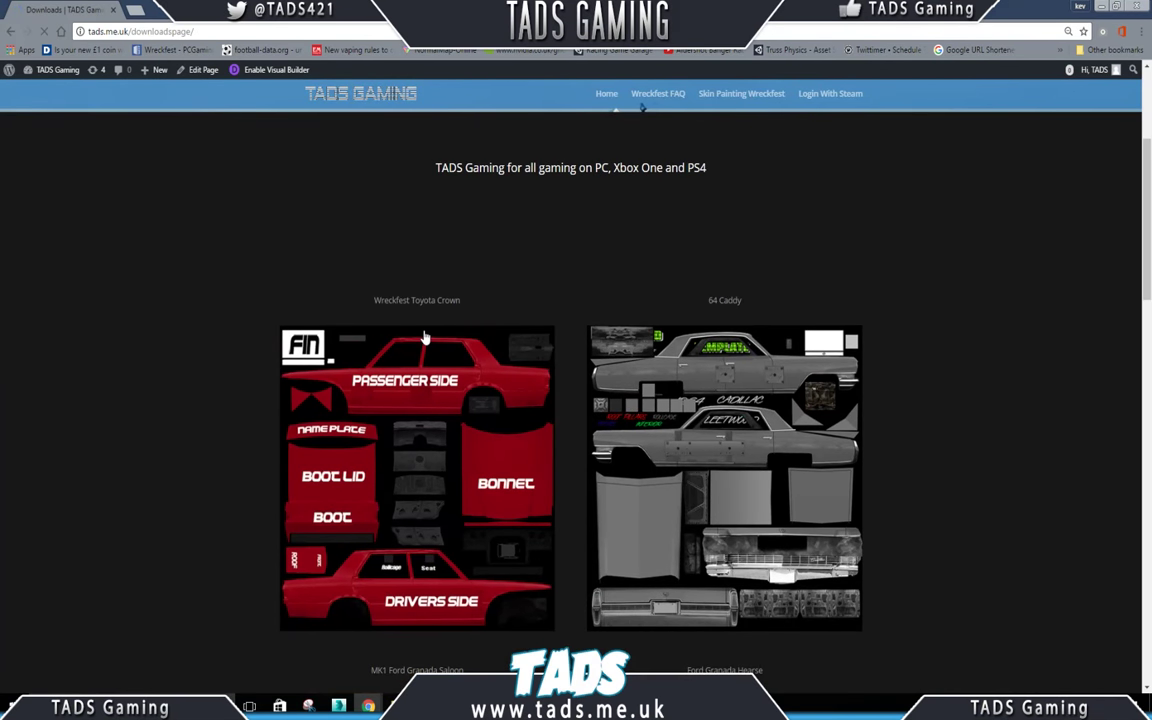
scroll(419, 259, up, 1)
scroll(419, 259, down, 6)
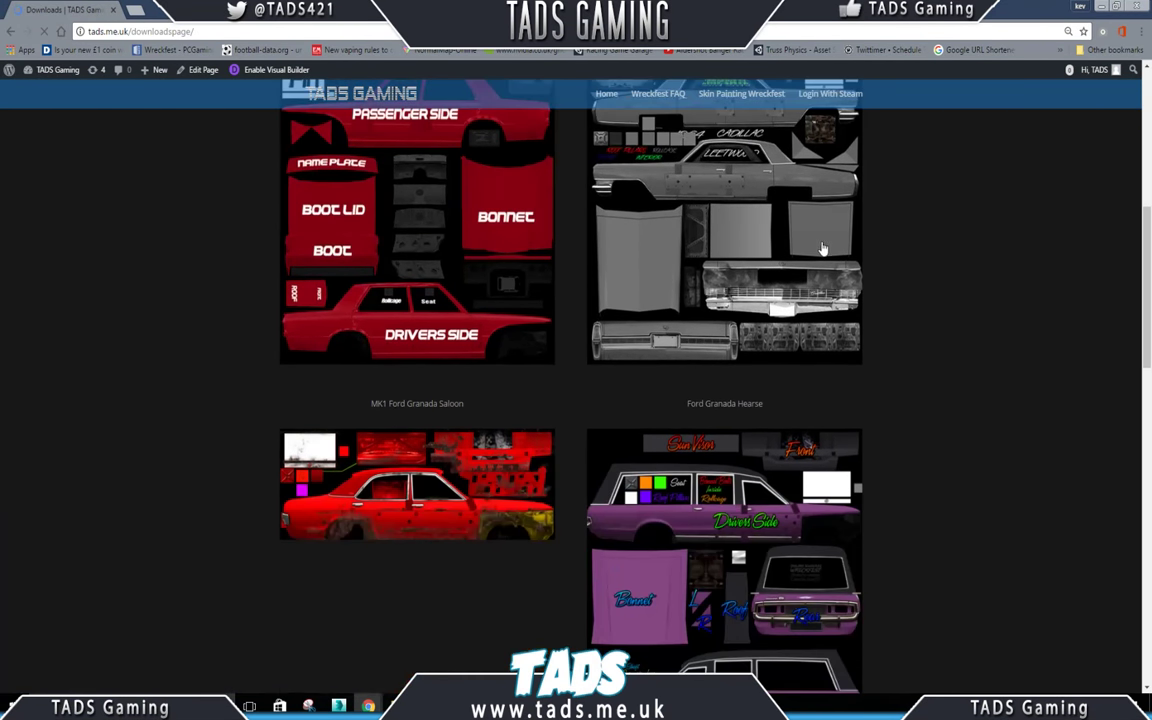
scroll(777, 391, down, 3)
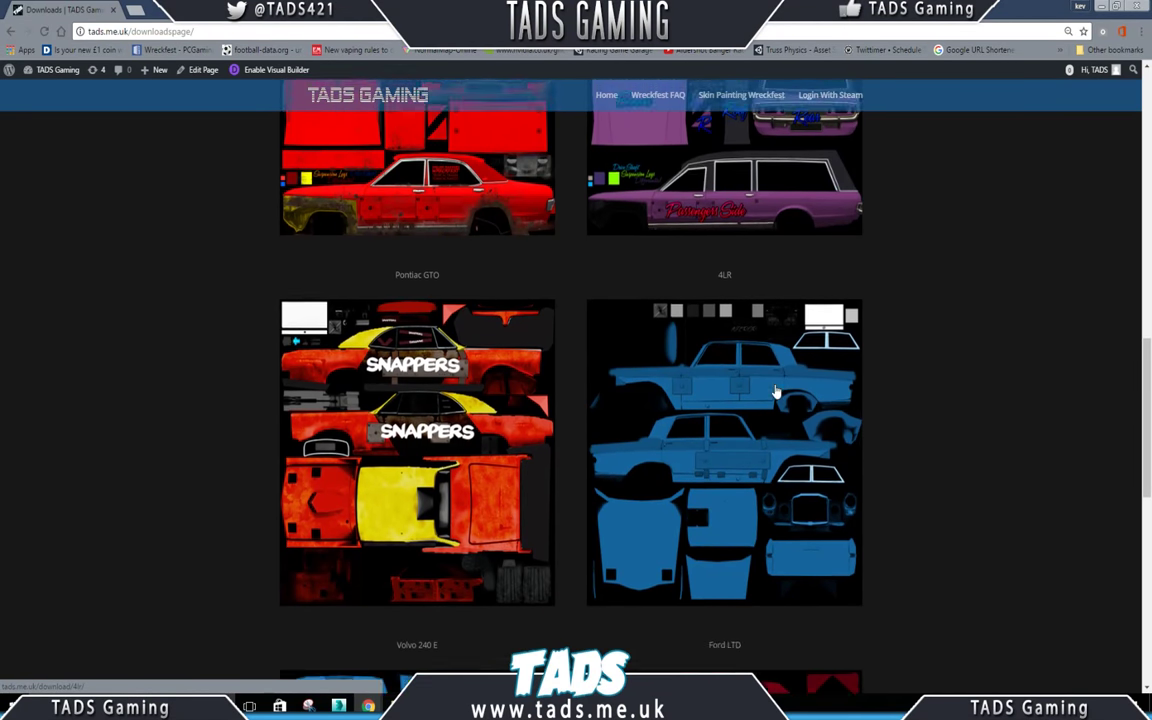
scroll(731, 372, down, 5)
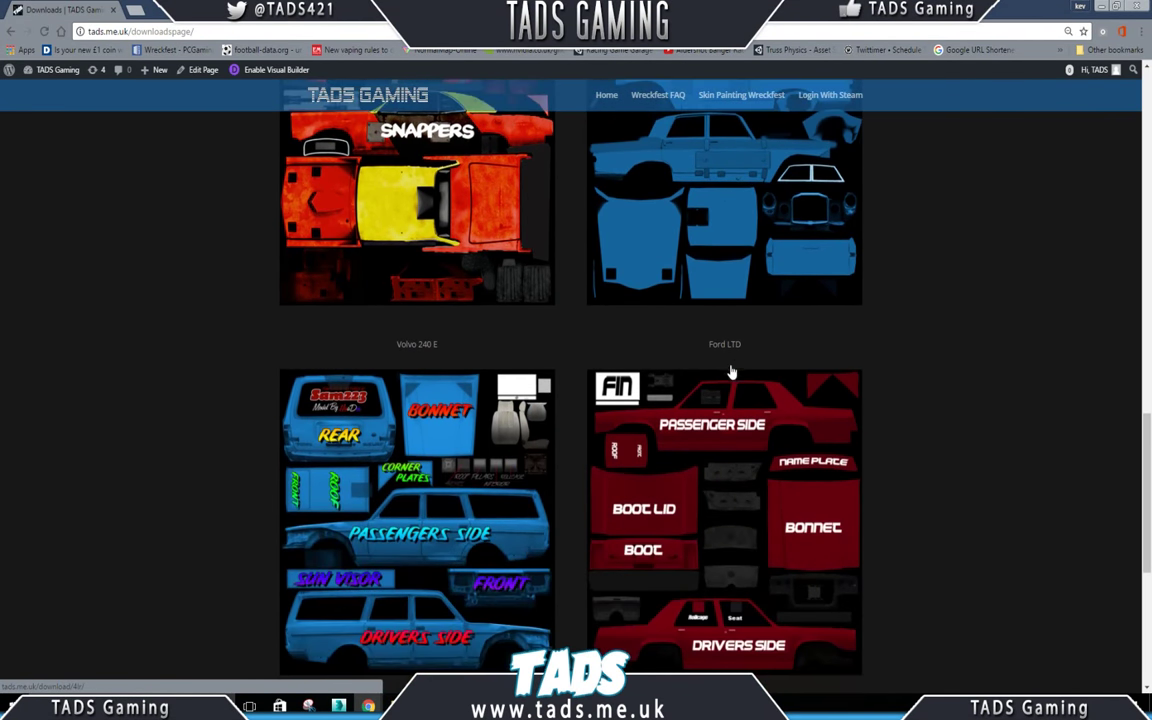
scroll(733, 376, down, 4)
scroll(712, 321, down, 5)
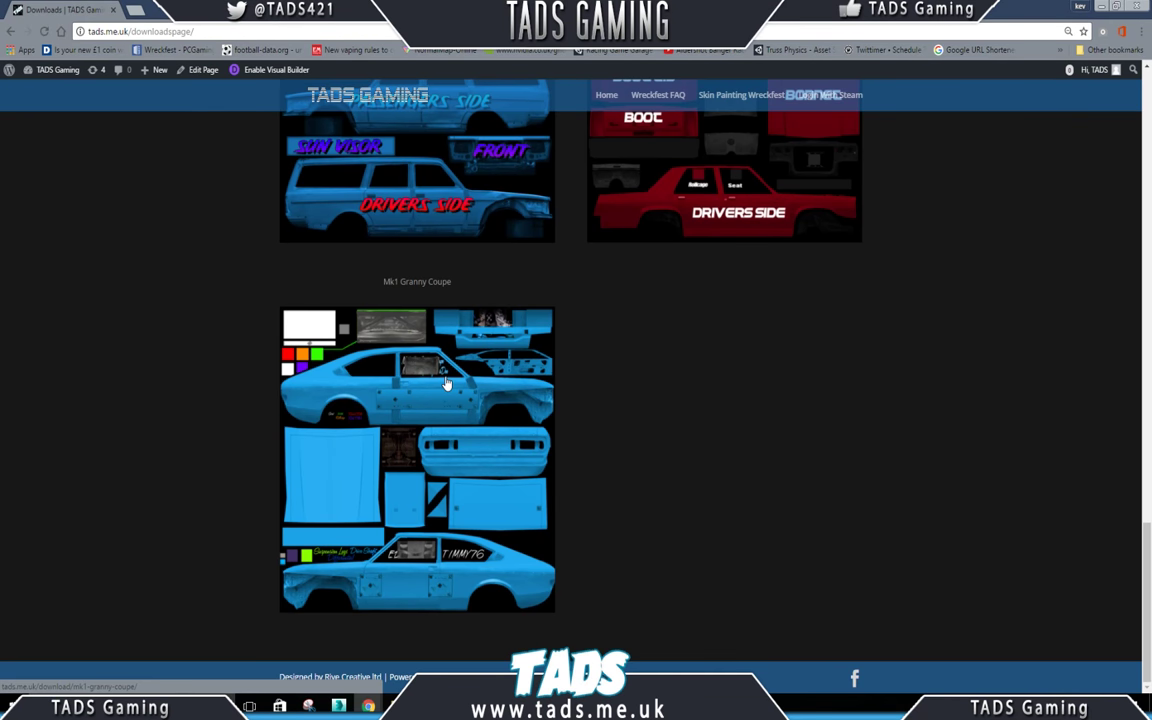
Step: Look back through the car templates on the downloads page and open the Pontiac GTO template's download page
scroll(447, 386, up, 7)
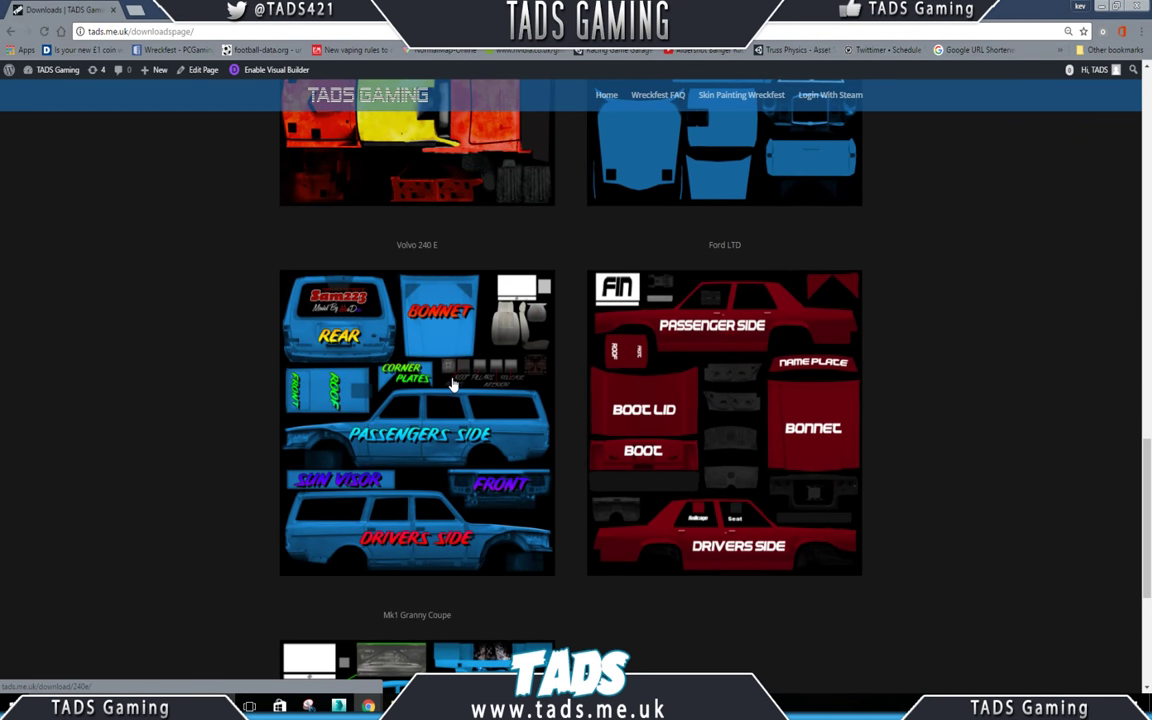
scroll(452, 385, up, 8)
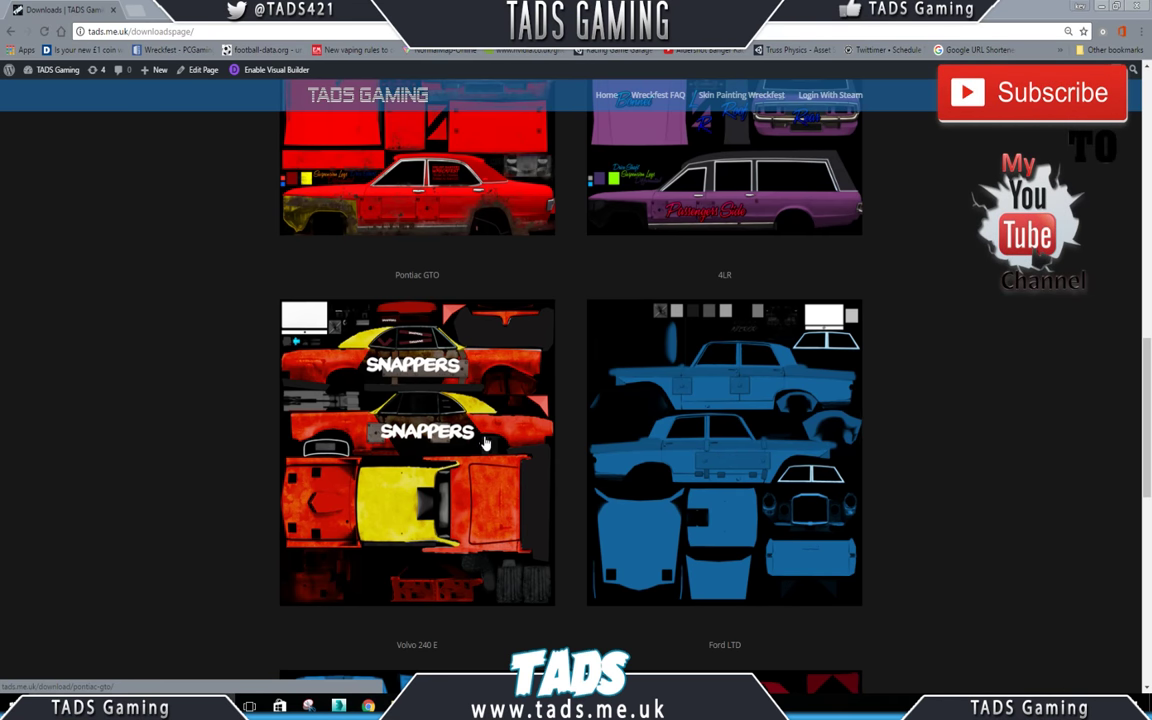
scroll(458, 430, up, 10)
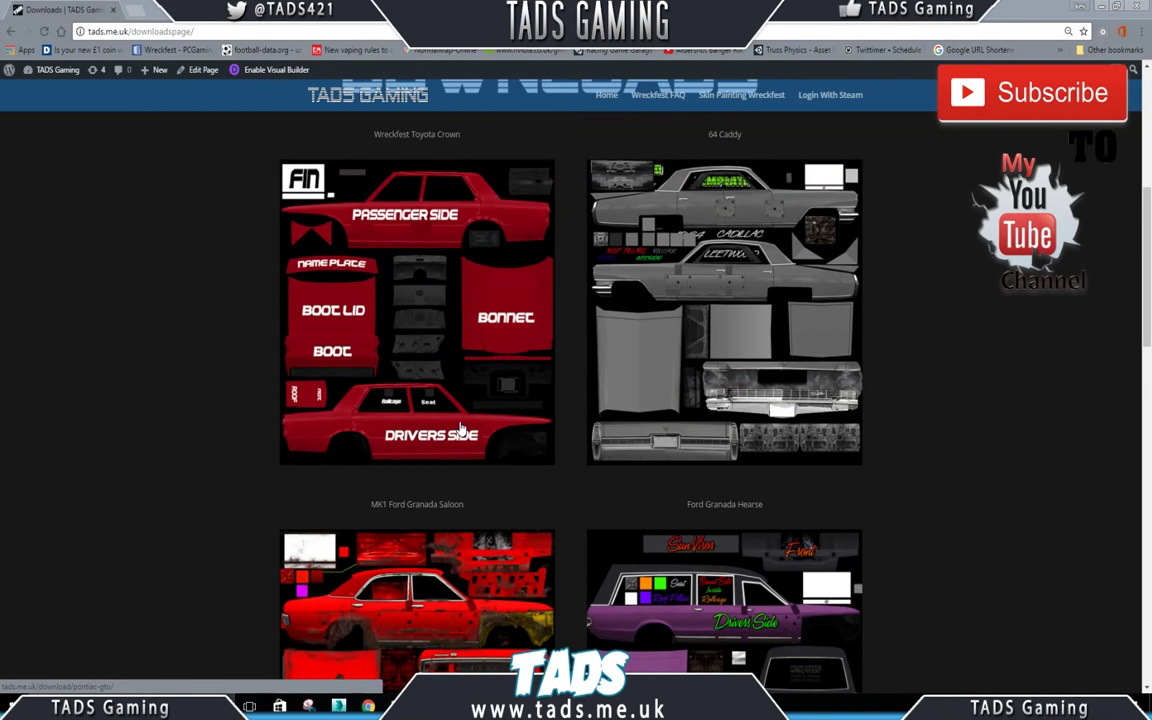
scroll(460, 428, up, 5)
scroll(460, 430, down, 3)
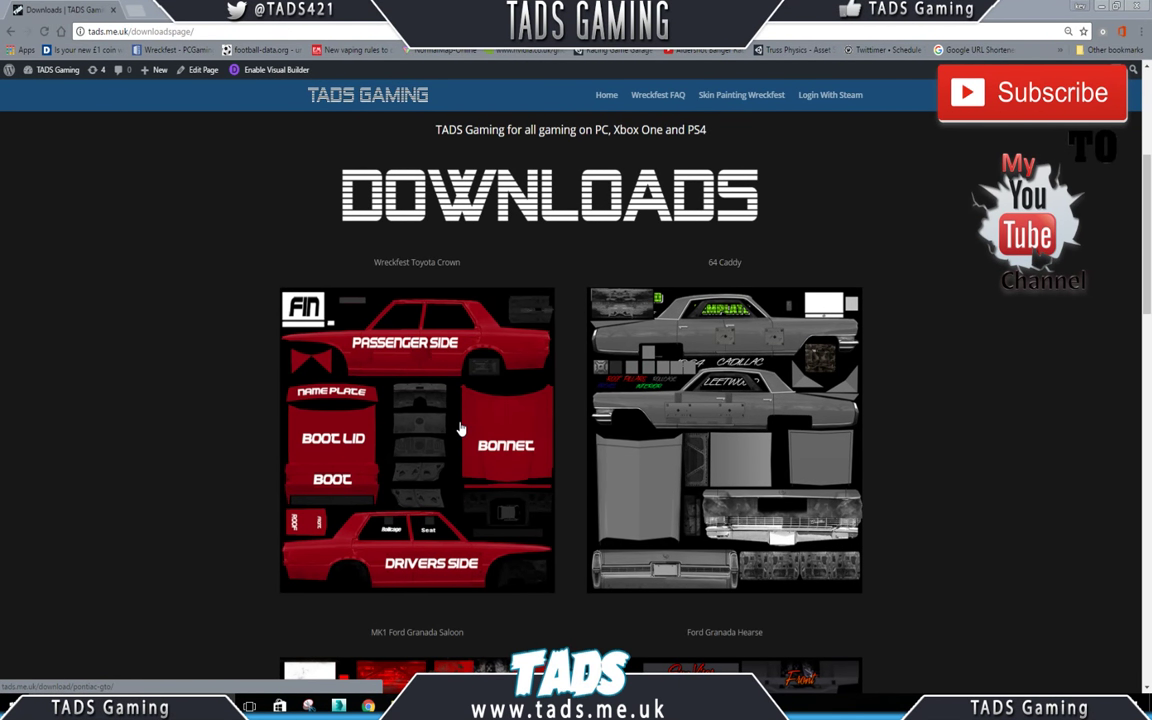
scroll(428, 440, down, 7)
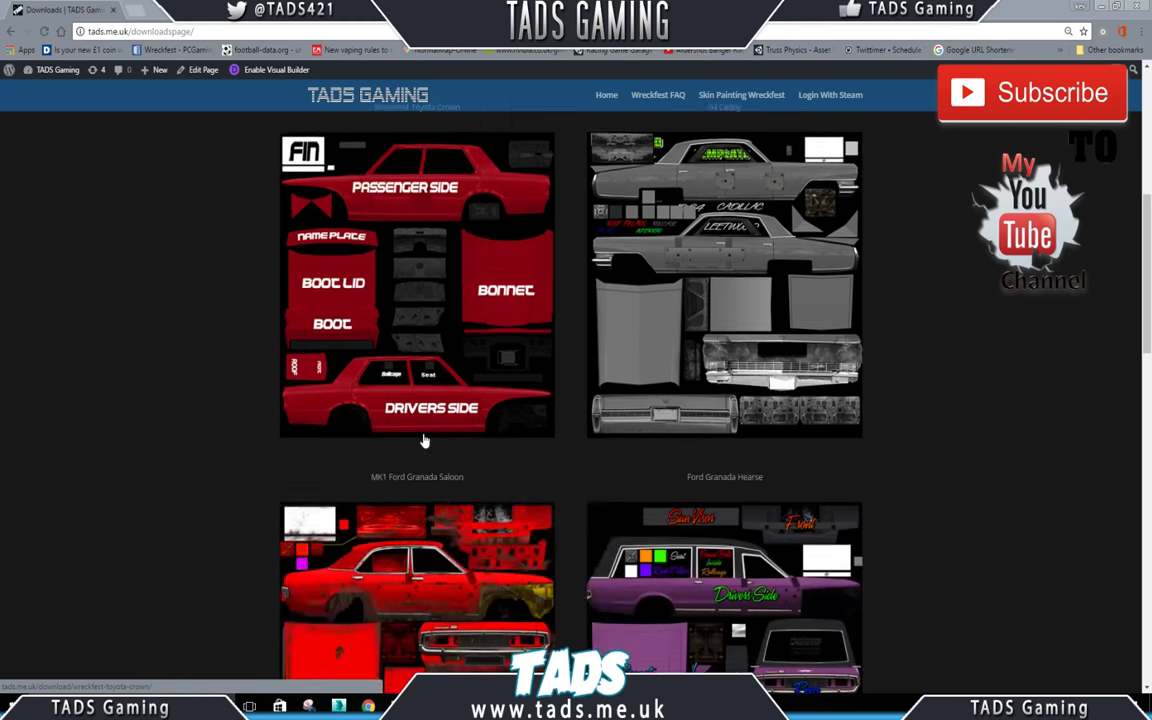
scroll(424, 441, up, 3)
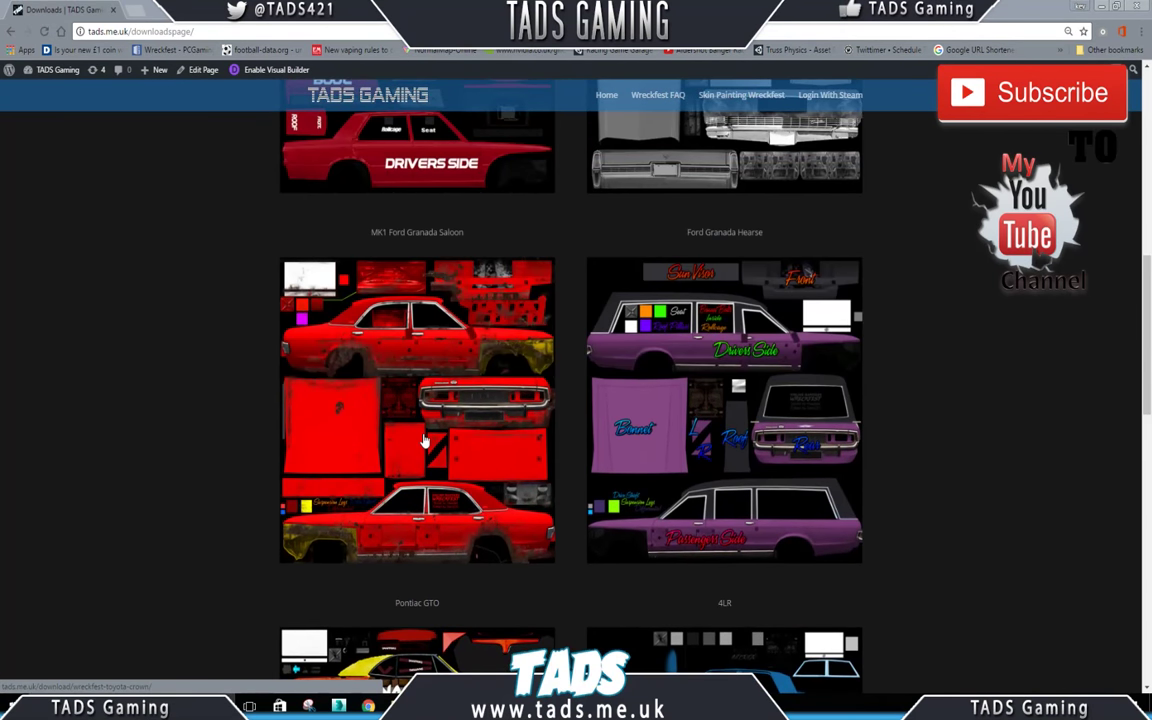
scroll(424, 441, down, 5)
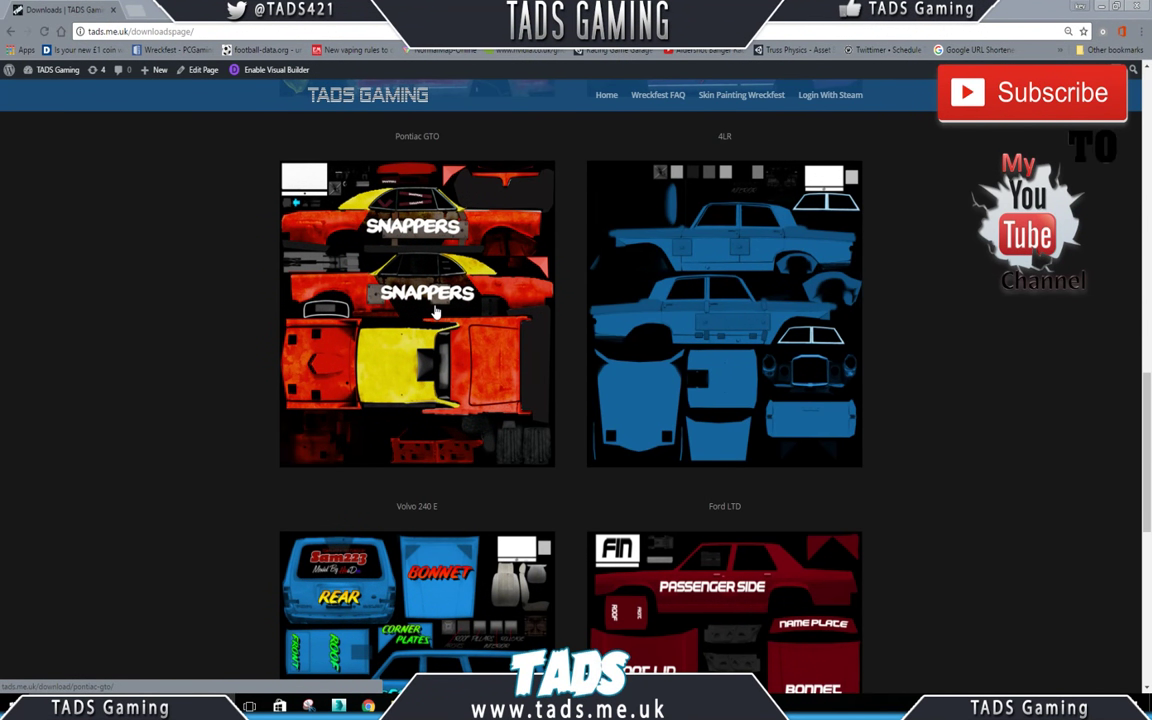
click(435, 313)
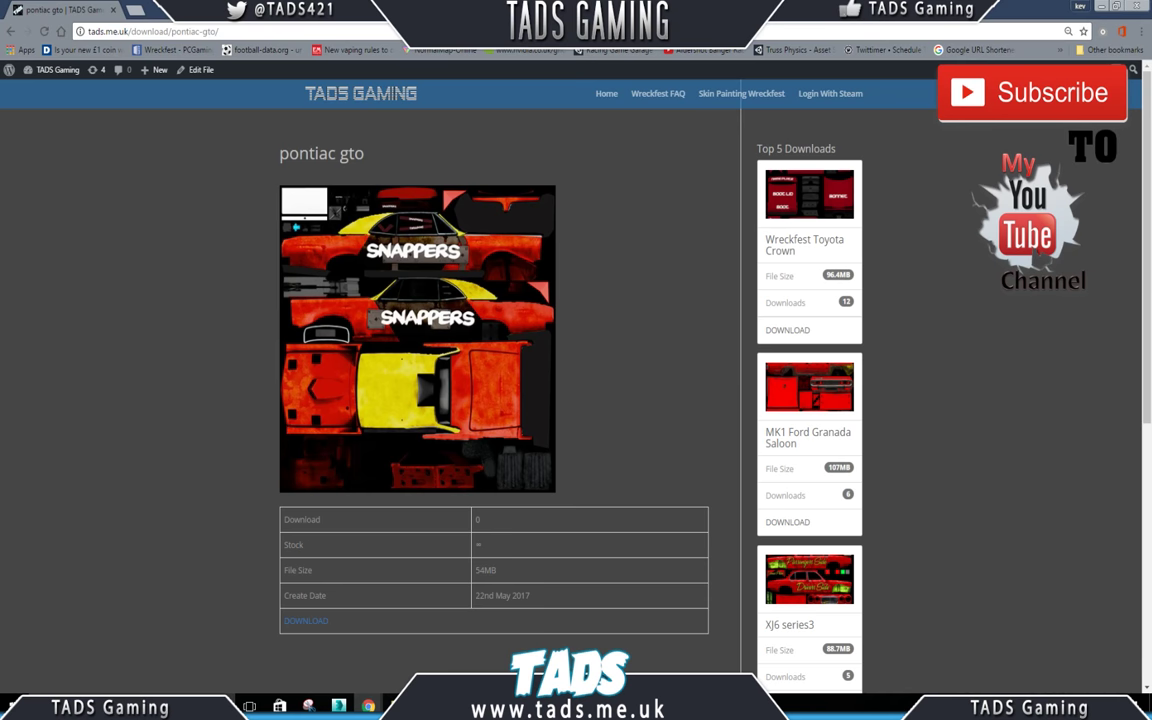
Step: Switch from the browser to Photoshop and open the template pontiacgto.psd from the car files
mouse_move(457, 706)
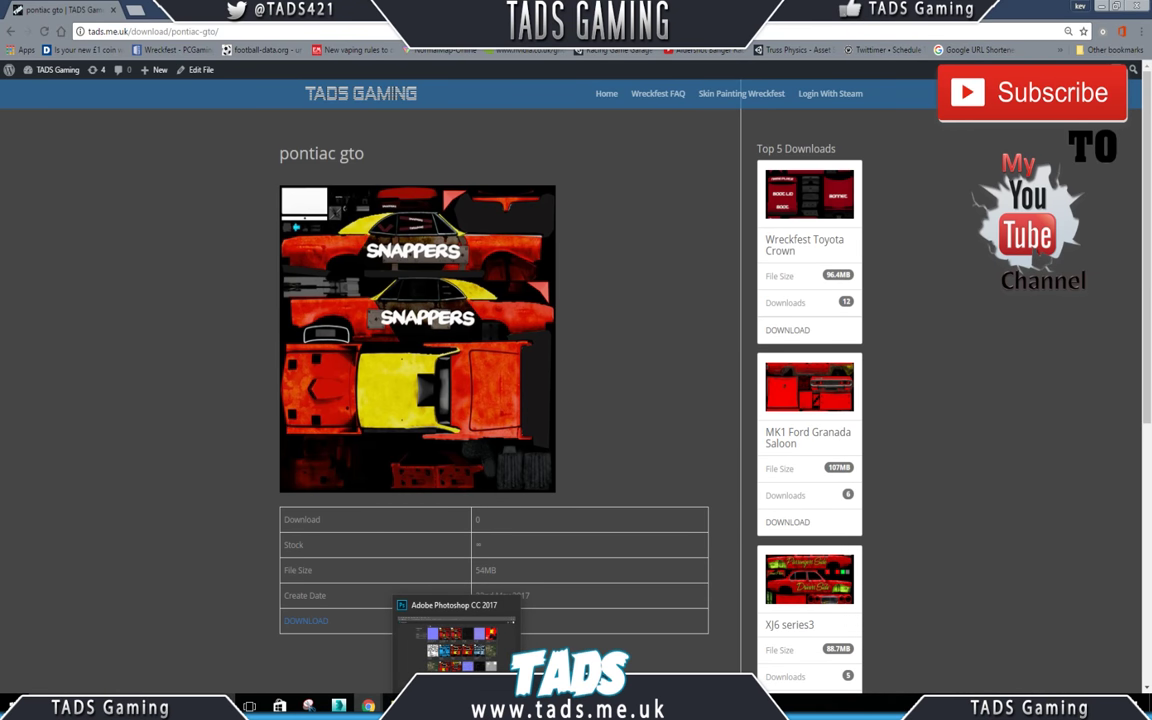
click(1100, 7)
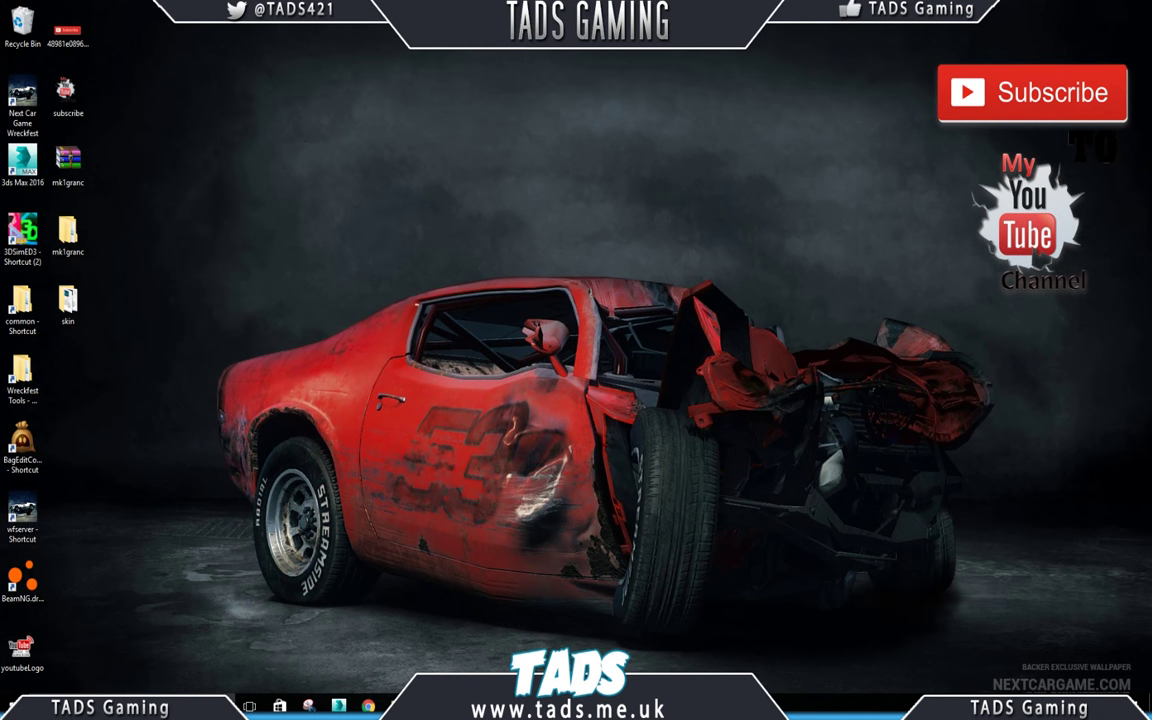
click(457, 706)
click(400, 706)
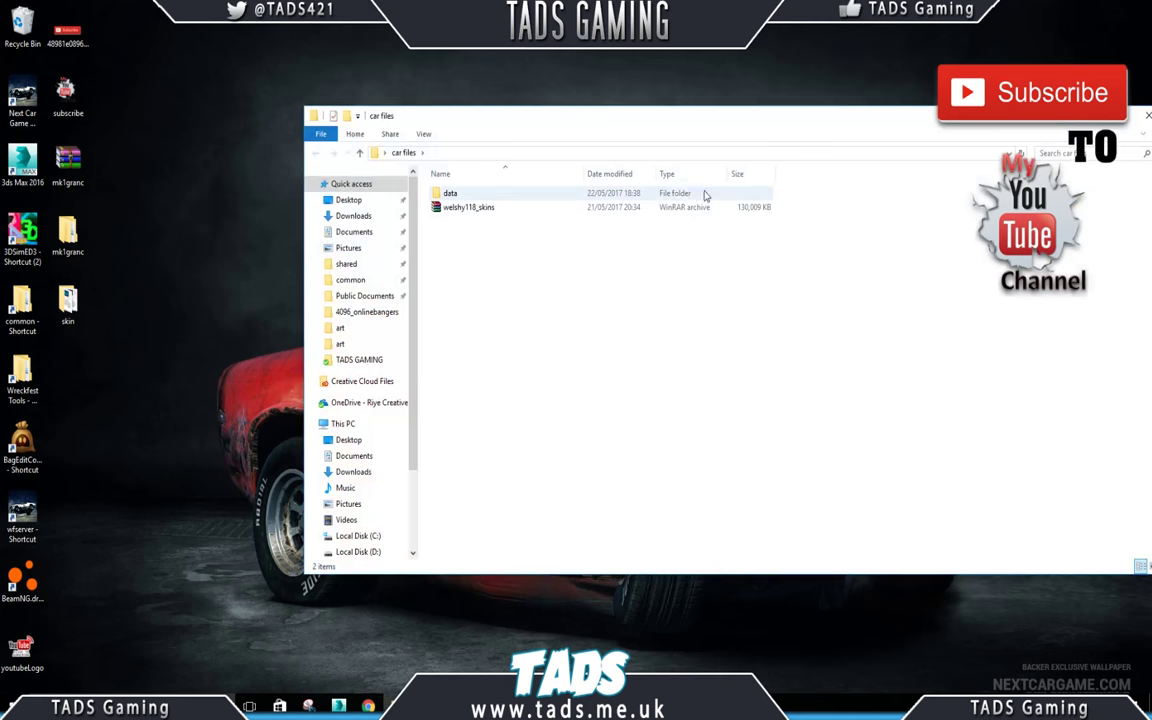
drag(633, 123, 1151, 123)
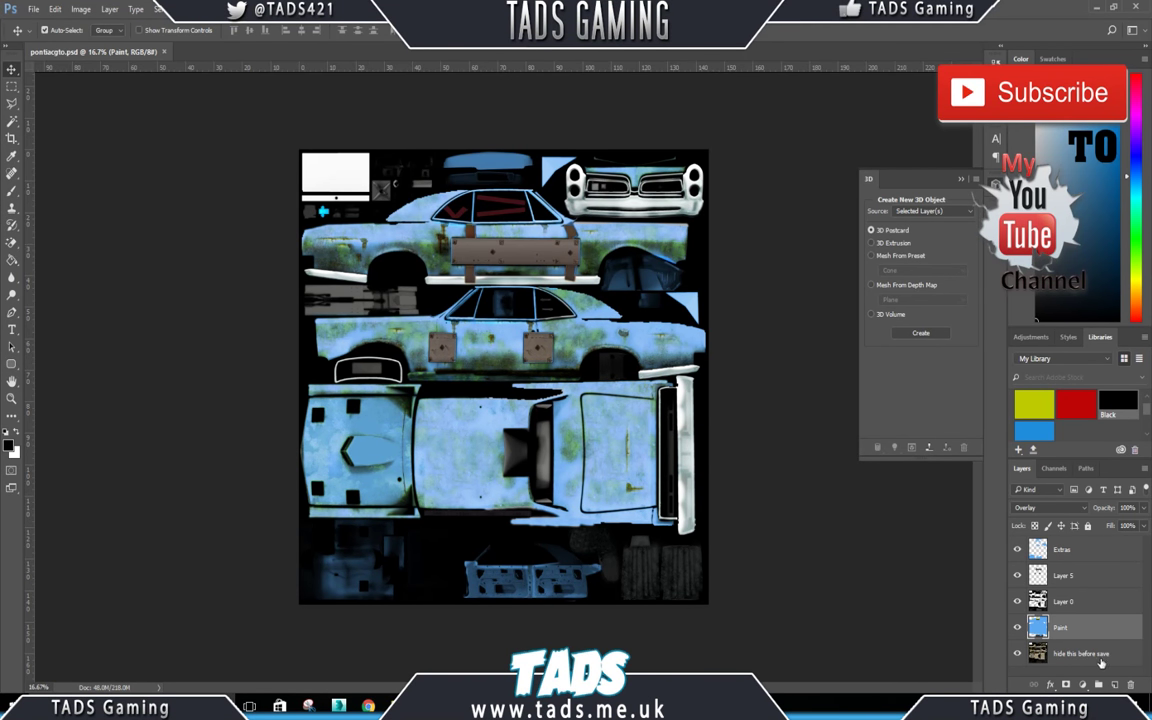
Step: Compare the Pontiac GTO template with the "hide this before save" layer hidden and shown, and inspect the weathered door panels closely
click(1017, 654)
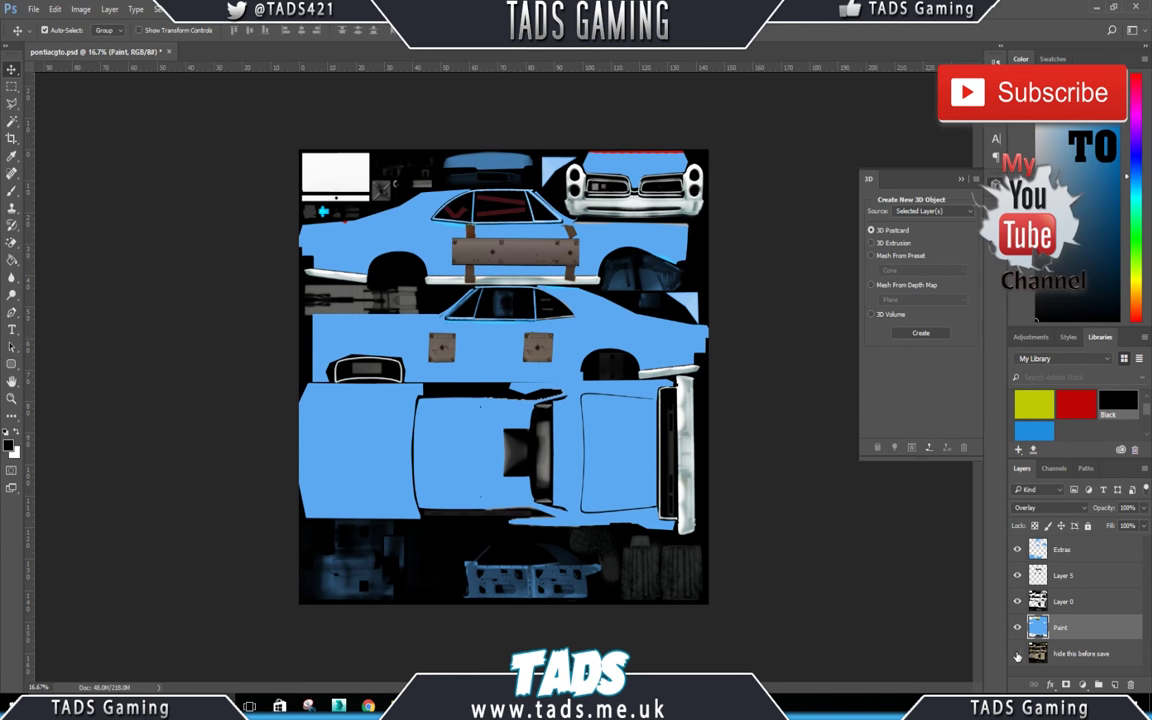
click(1017, 654)
click(1017, 654)
click(1017, 654)
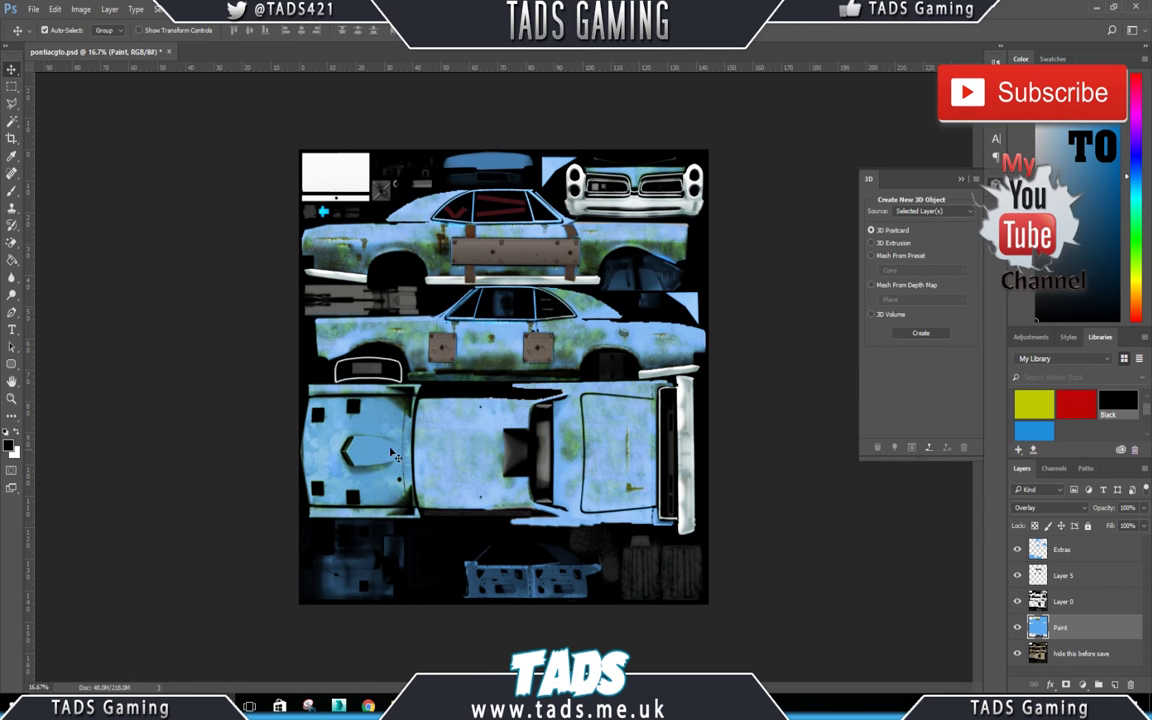
click(1017, 654)
click(1017, 654)
scroll(397, 333, up, 3)
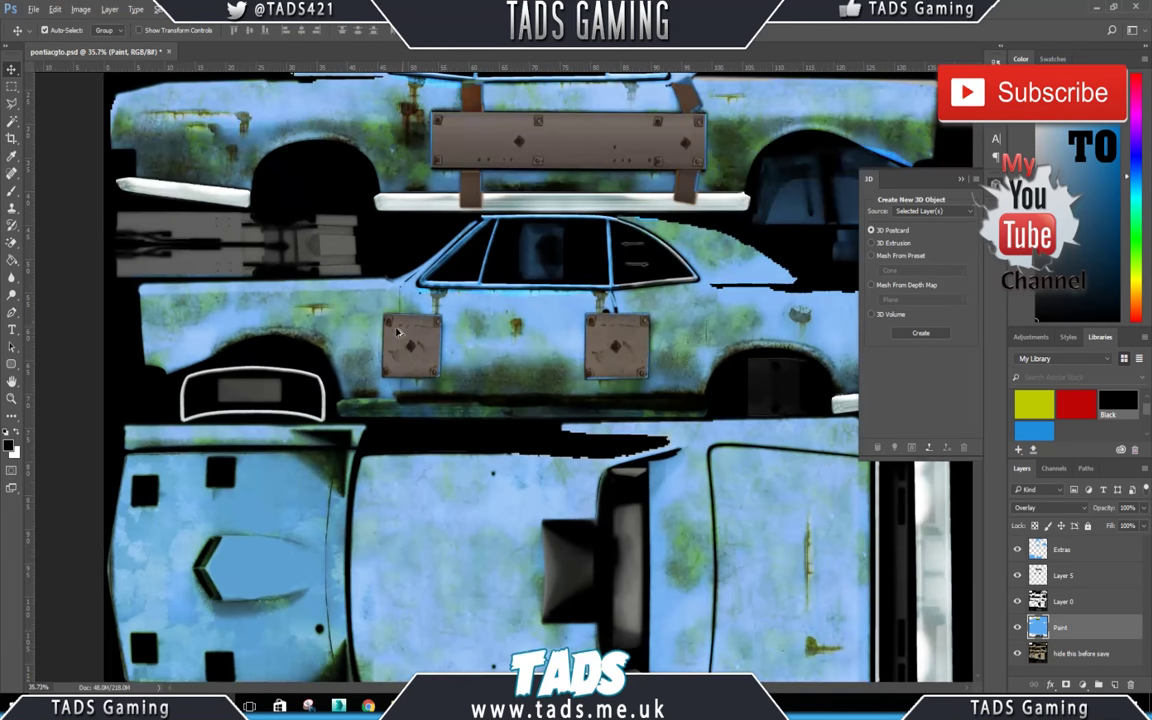
scroll(397, 333, up, 3)
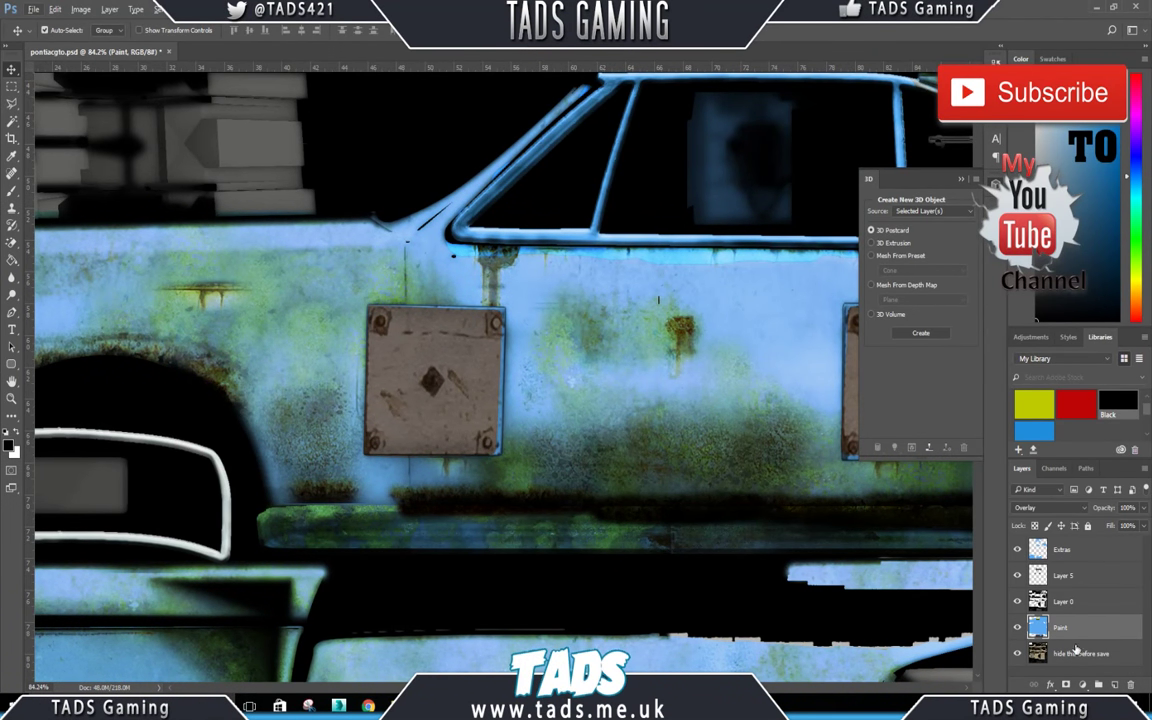
Step: Hide the "hide this before save" and Paint layers to inspect the template's transparent body areas, and show both layers again
click(1018, 654)
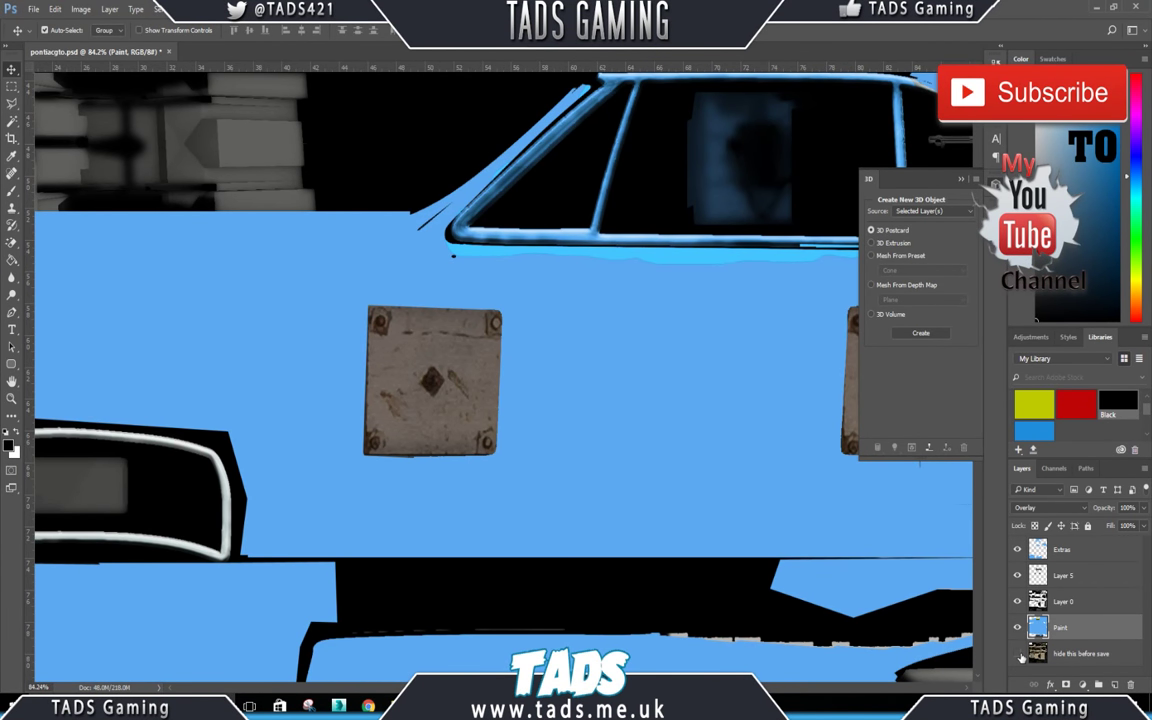
click(1018, 628)
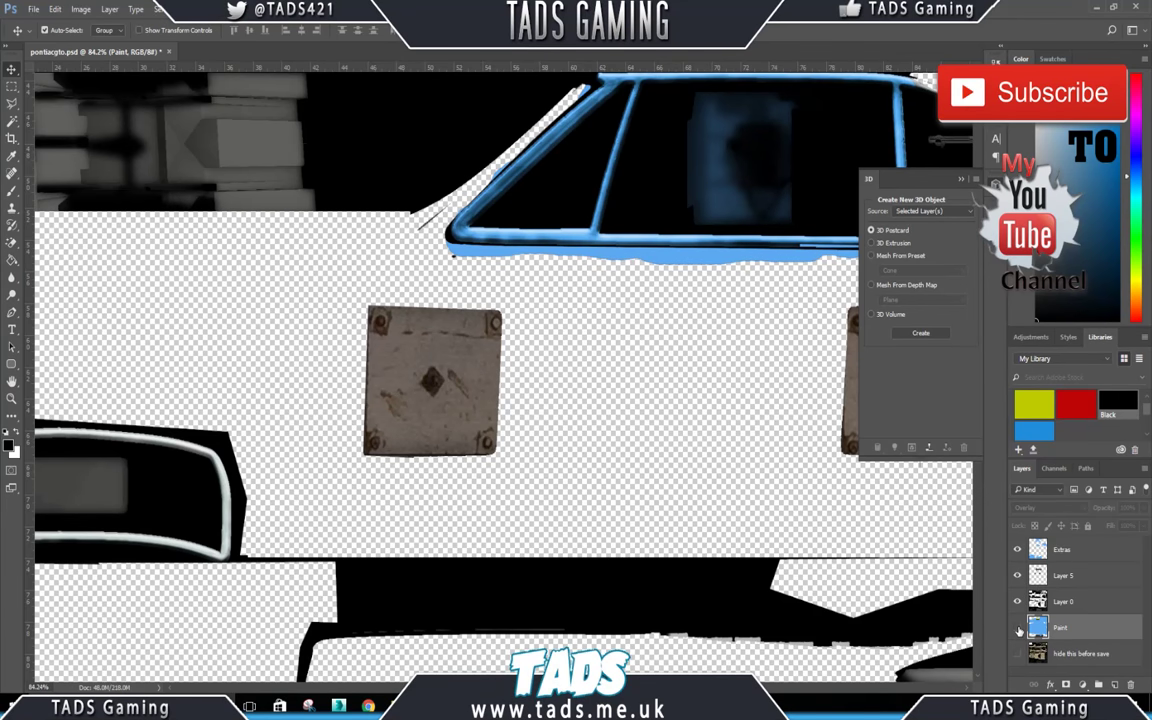
click(1019, 630)
click(1019, 630)
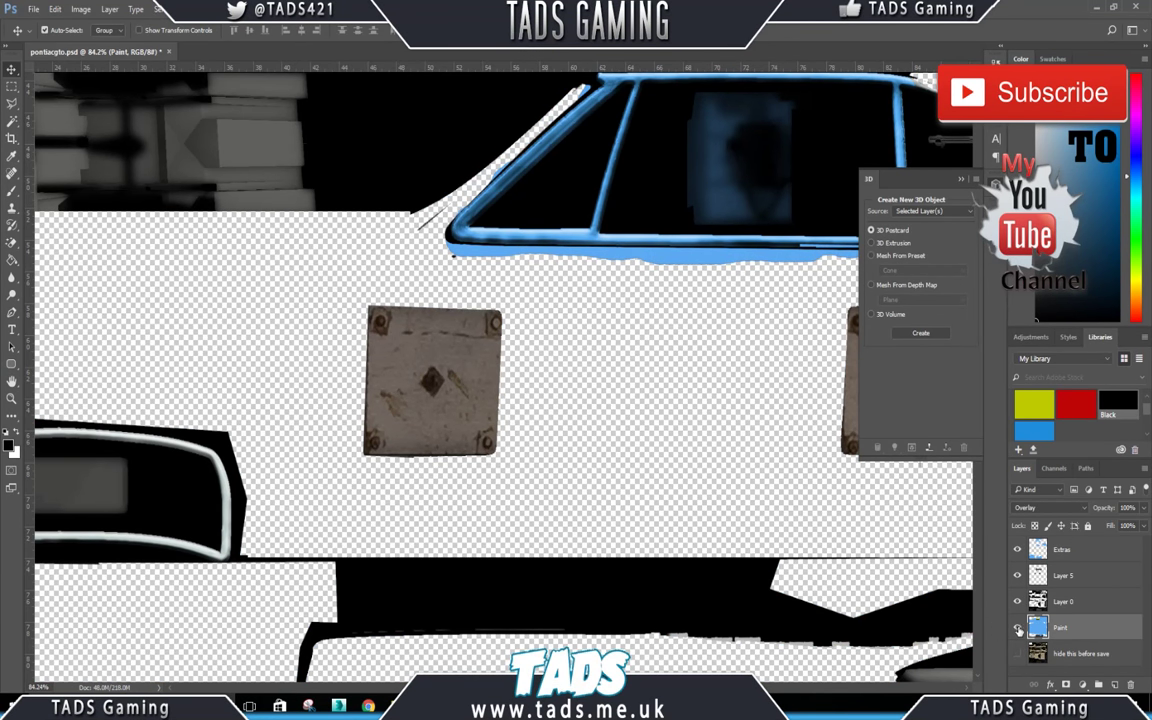
click(1018, 628)
click(1018, 654)
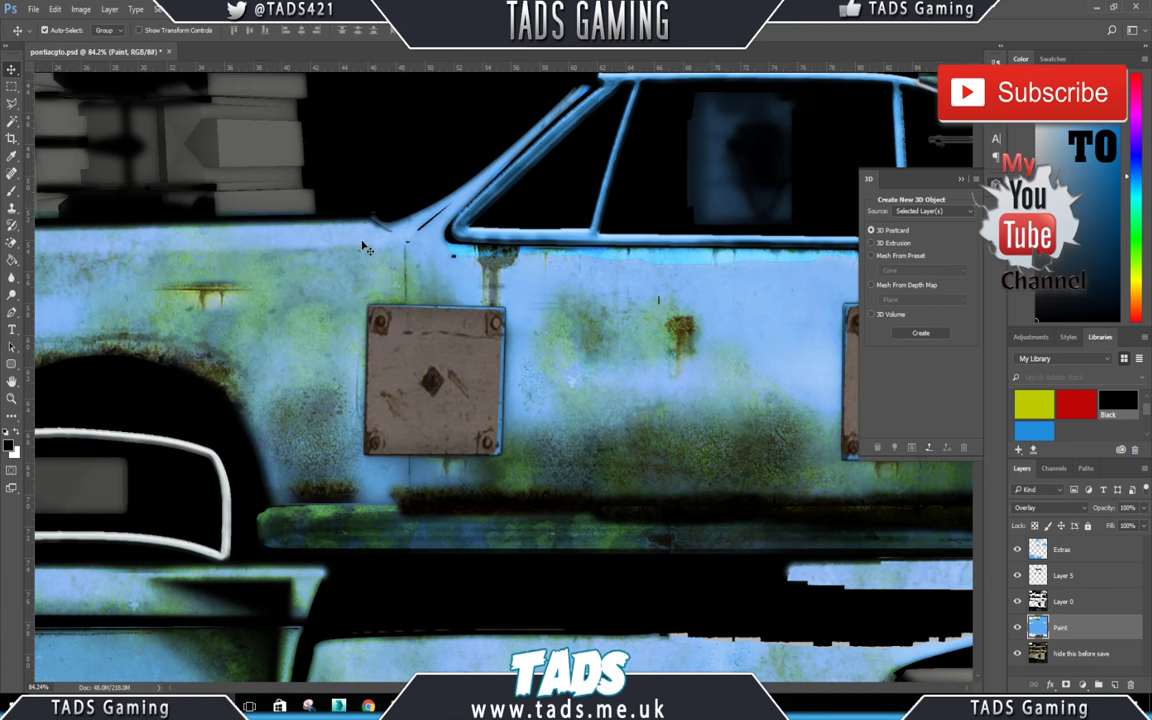
Step: Hide the "hide this before save" layer to view the whole flat-painted template, close pontiacgto.psd without saving and minimise Photoshop
click(1018, 654)
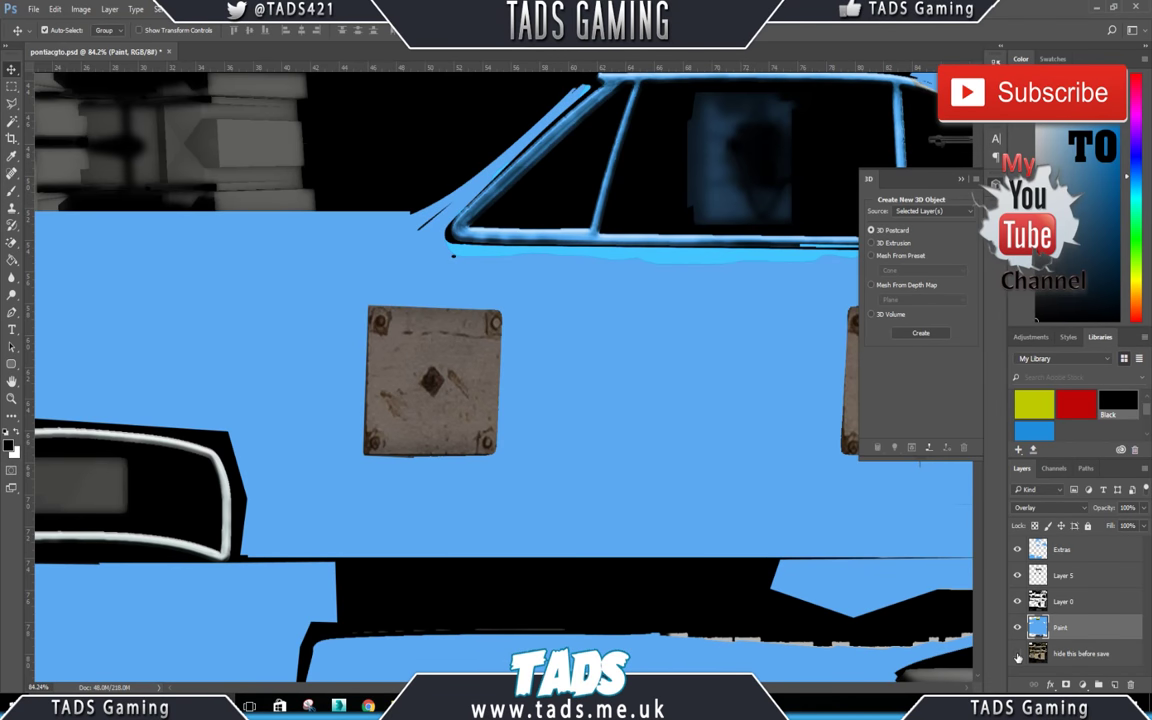
scroll(388, 441, down, 5)
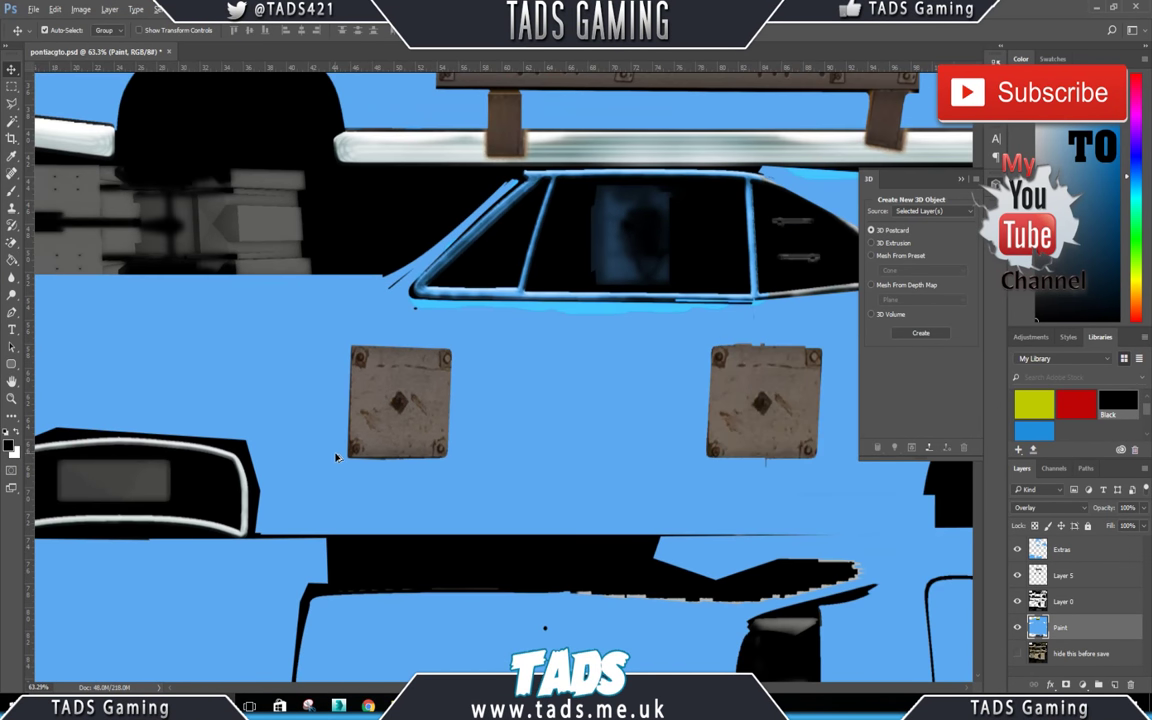
scroll(388, 441, down, 4)
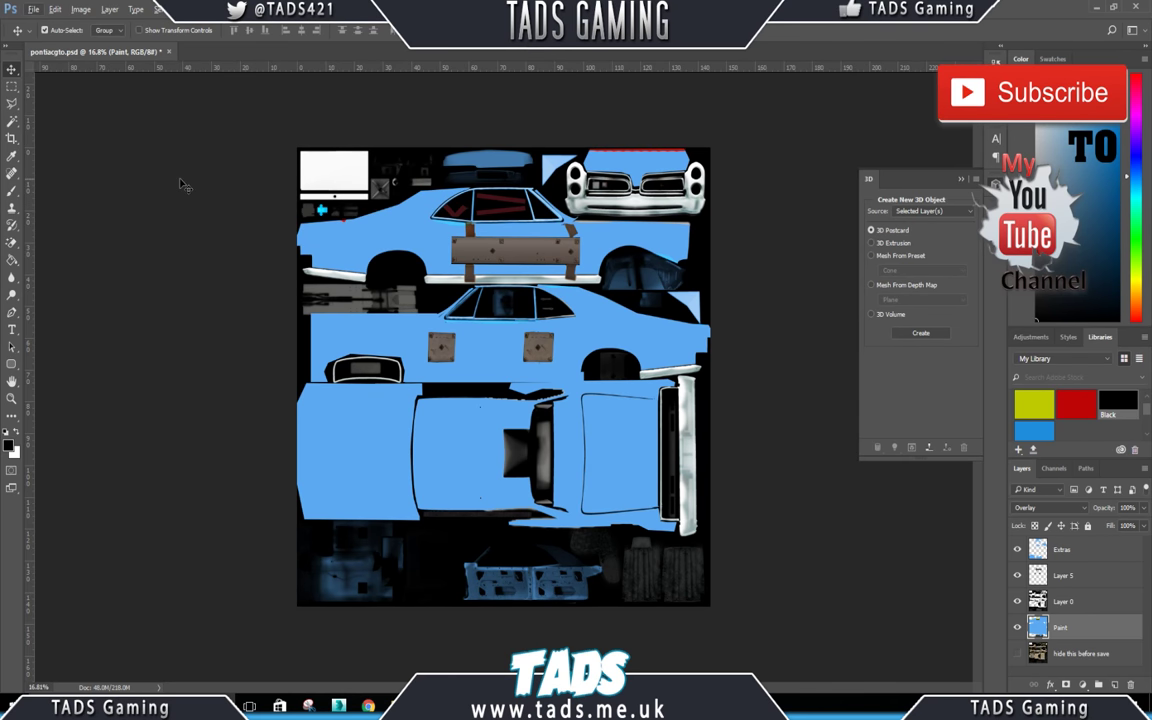
click(169, 52)
click(564, 270)
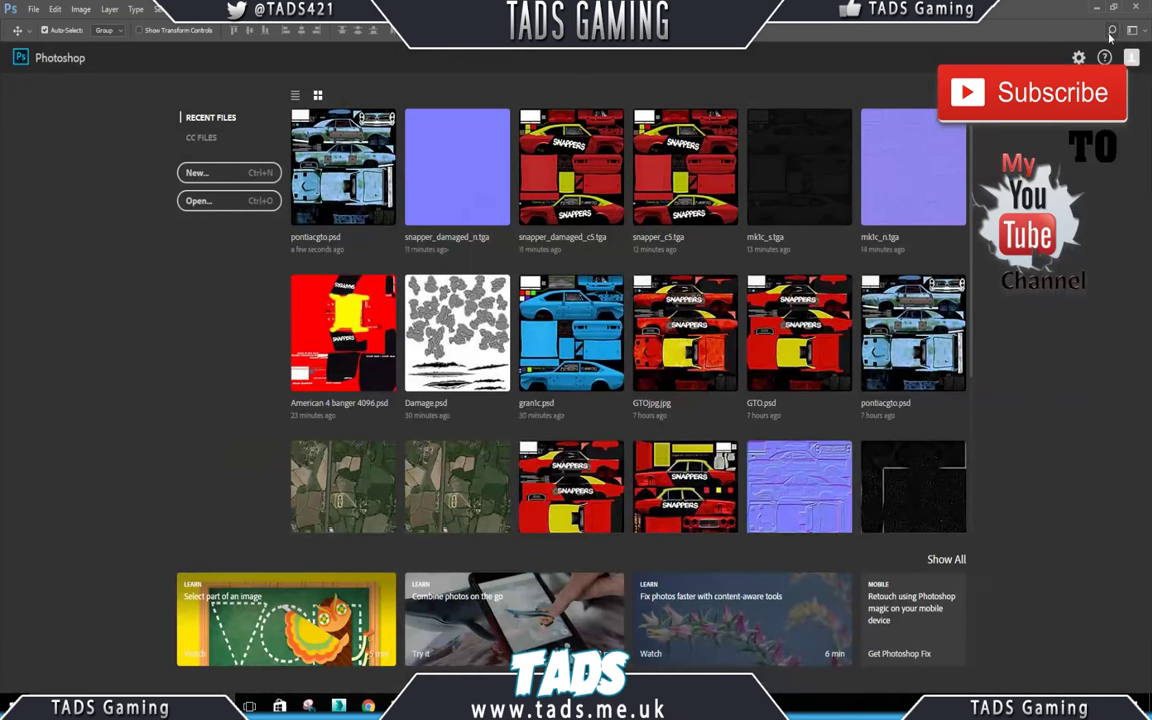
click(1097, 7)
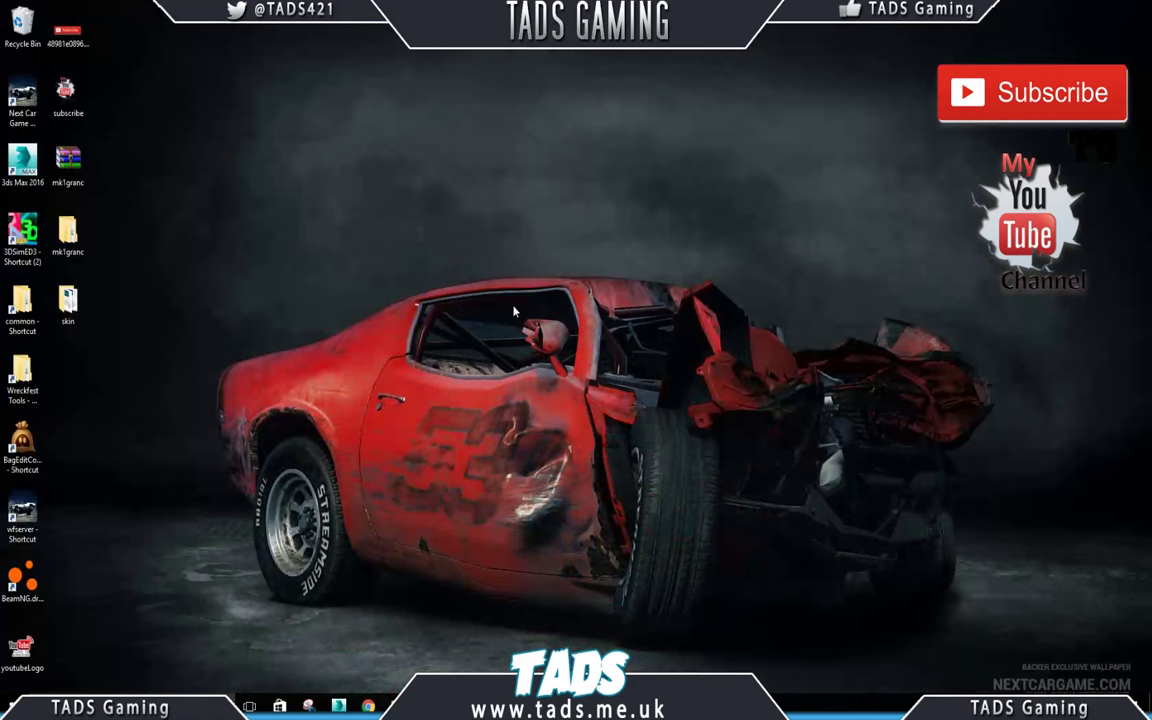
Step: Launch Wreckfest, enable the installed TADS Ovals Test Mod PRIVATE without the workshop mark, and apply the mod selection
double_click(22, 97)
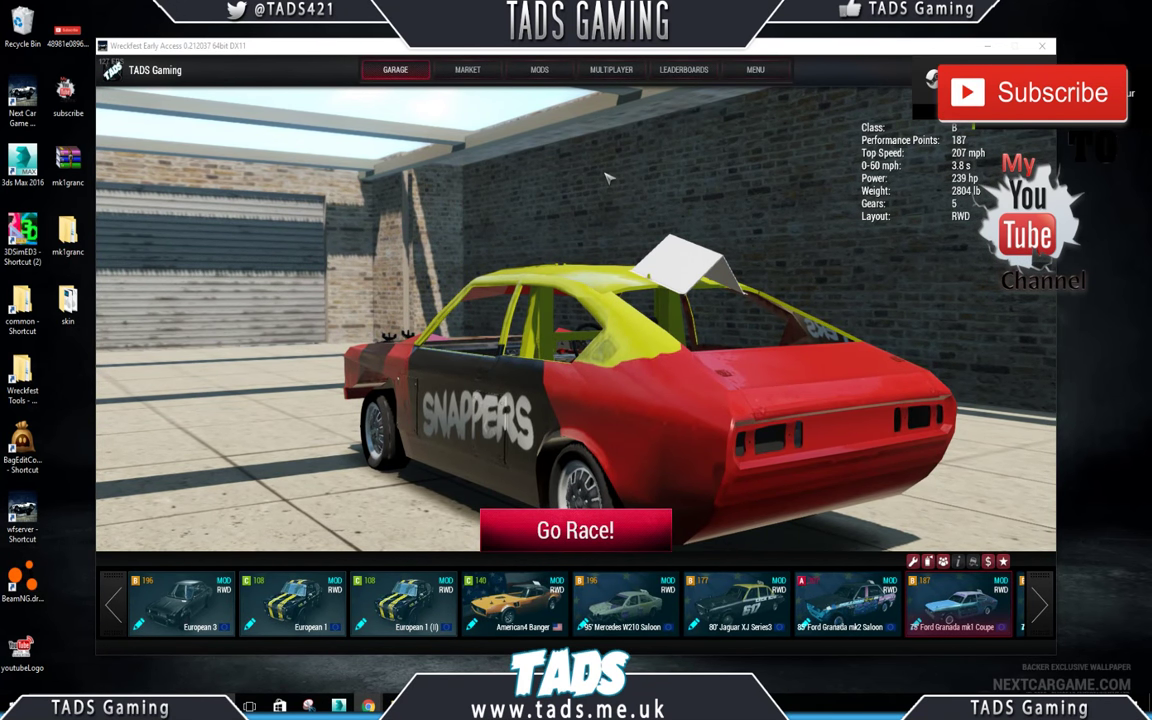
click(537, 74)
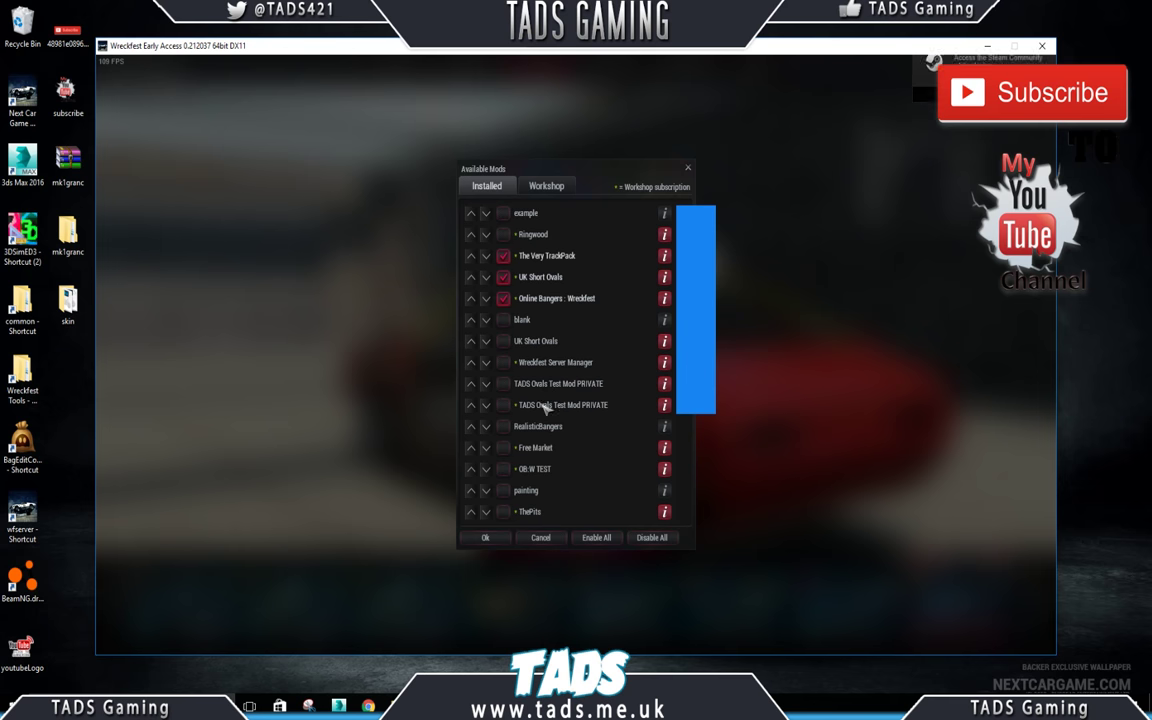
click(503, 383)
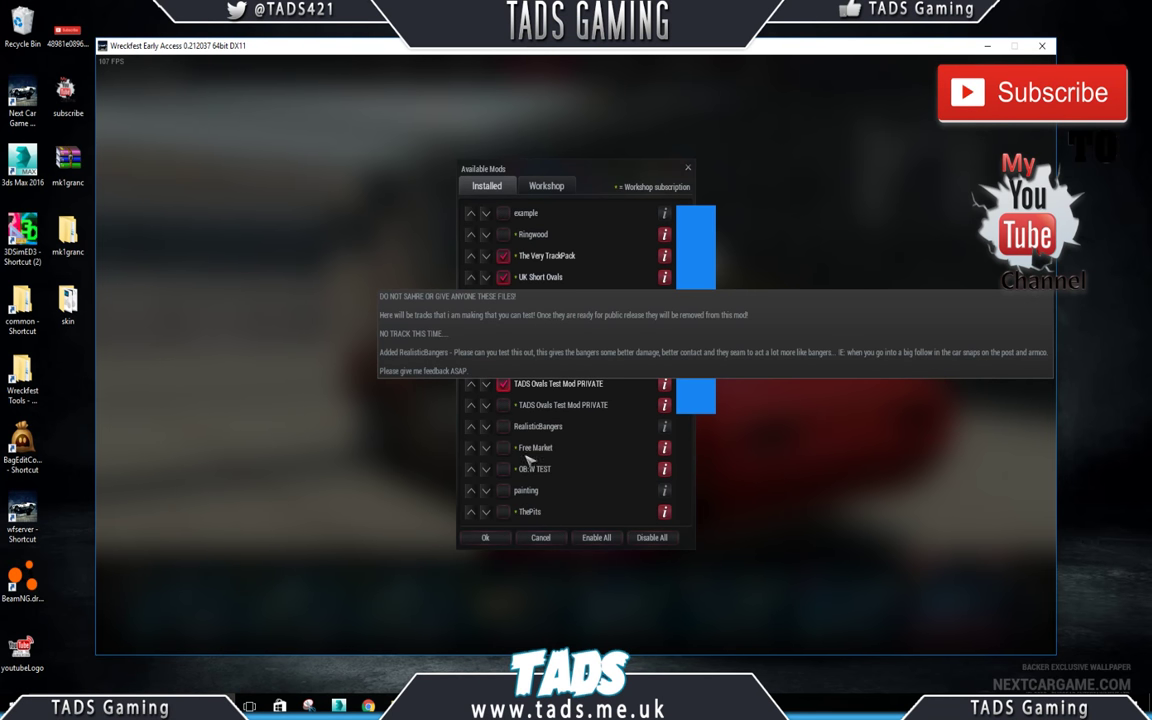
click(487, 540)
click(576, 378)
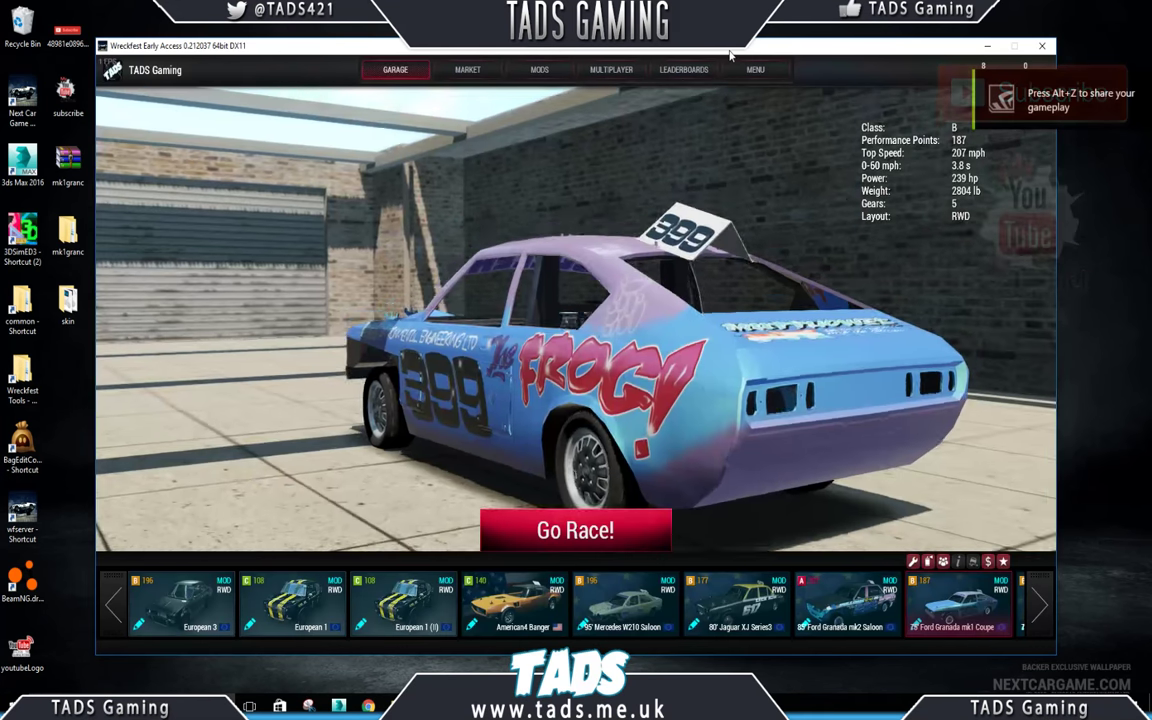
Step: Start a 15-lap Banger Race on smallfield with 0 opponents in the Granada mk1 Coupe
drag(730, 48, 1151, 90)
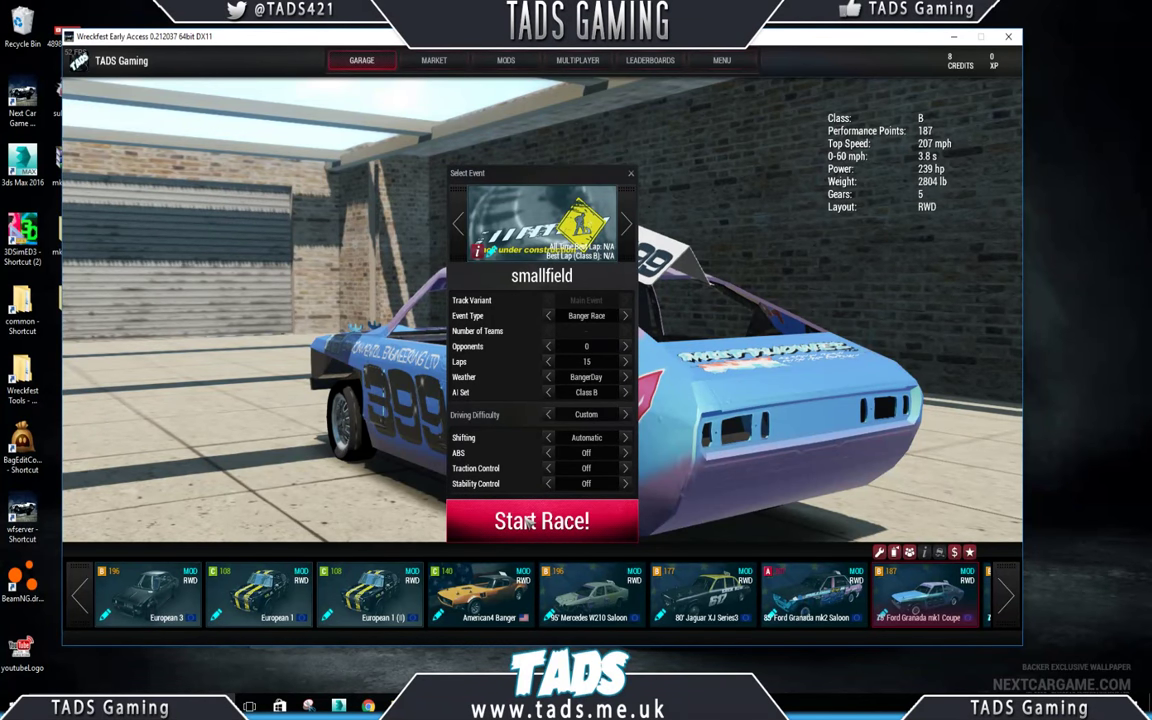
click(528, 521)
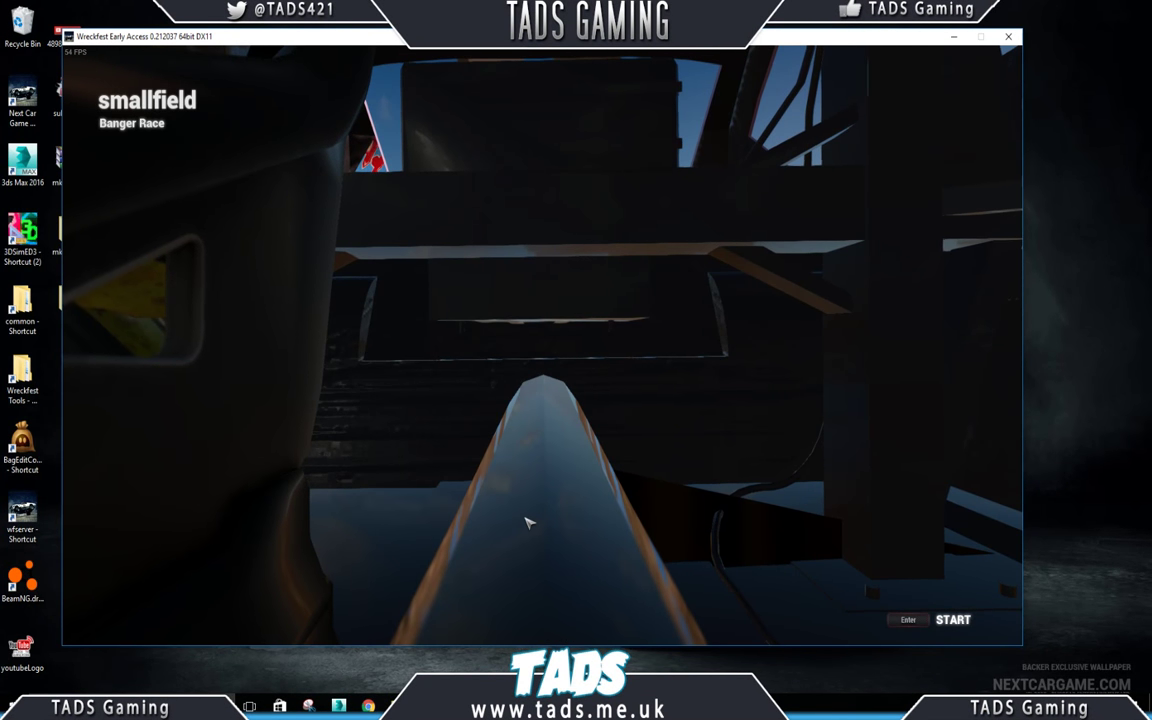
key(Return)
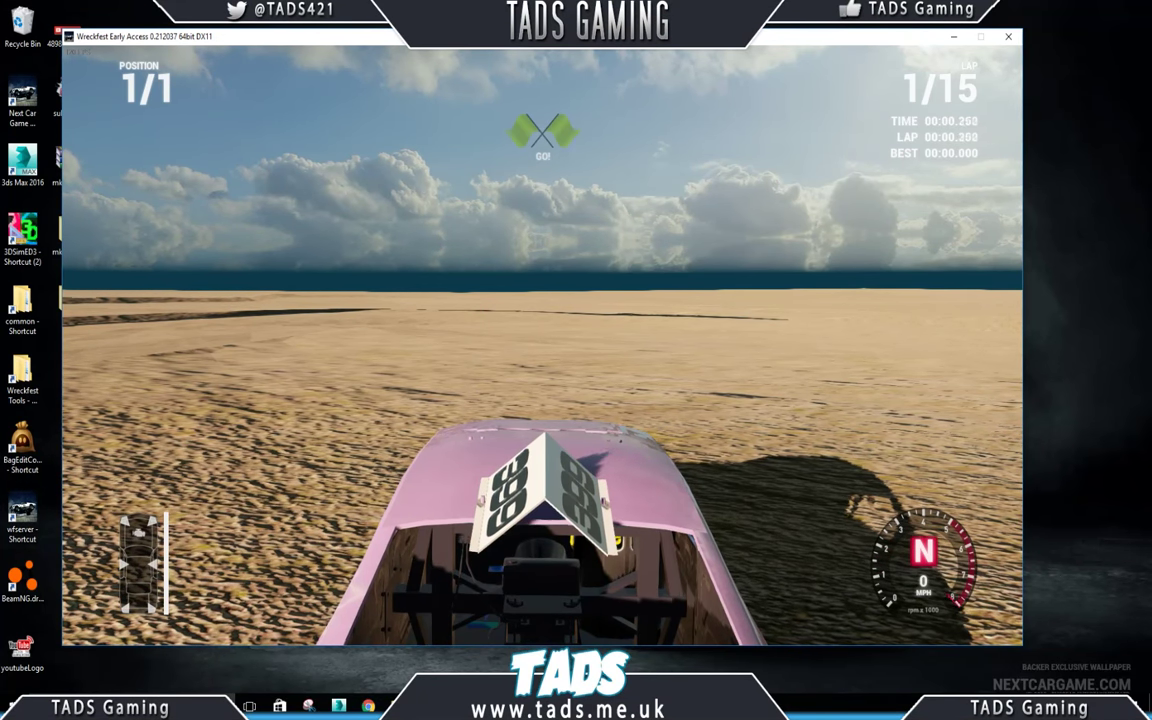
Step: Drive the Granada away from the start and steer it right across the sand through the first bend
key(Up)
key(Left)
key(Up)
key(Right)
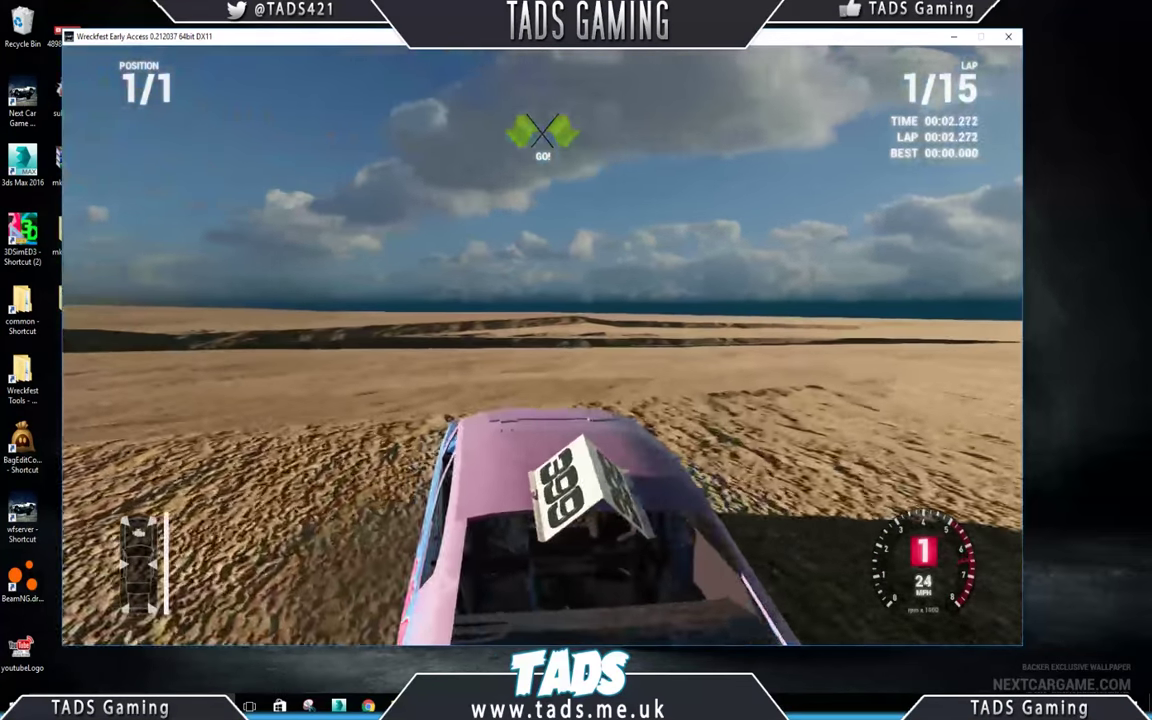
key(Up)
key(Right)
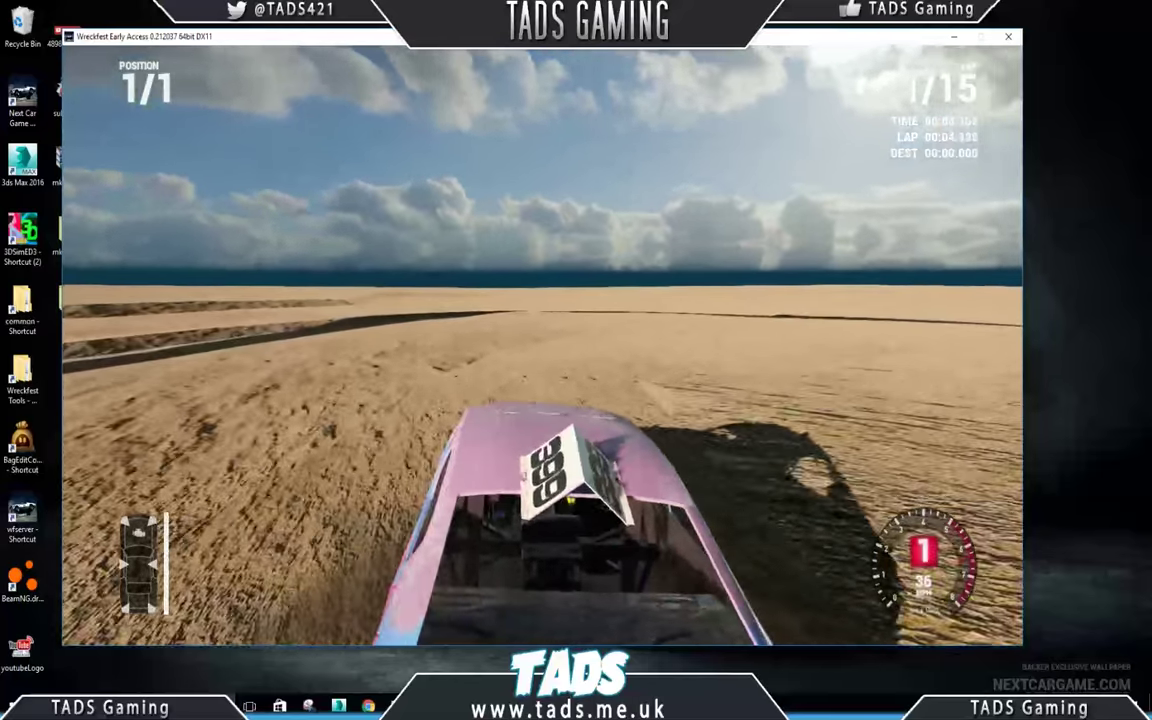
key(Up)
key(Right)
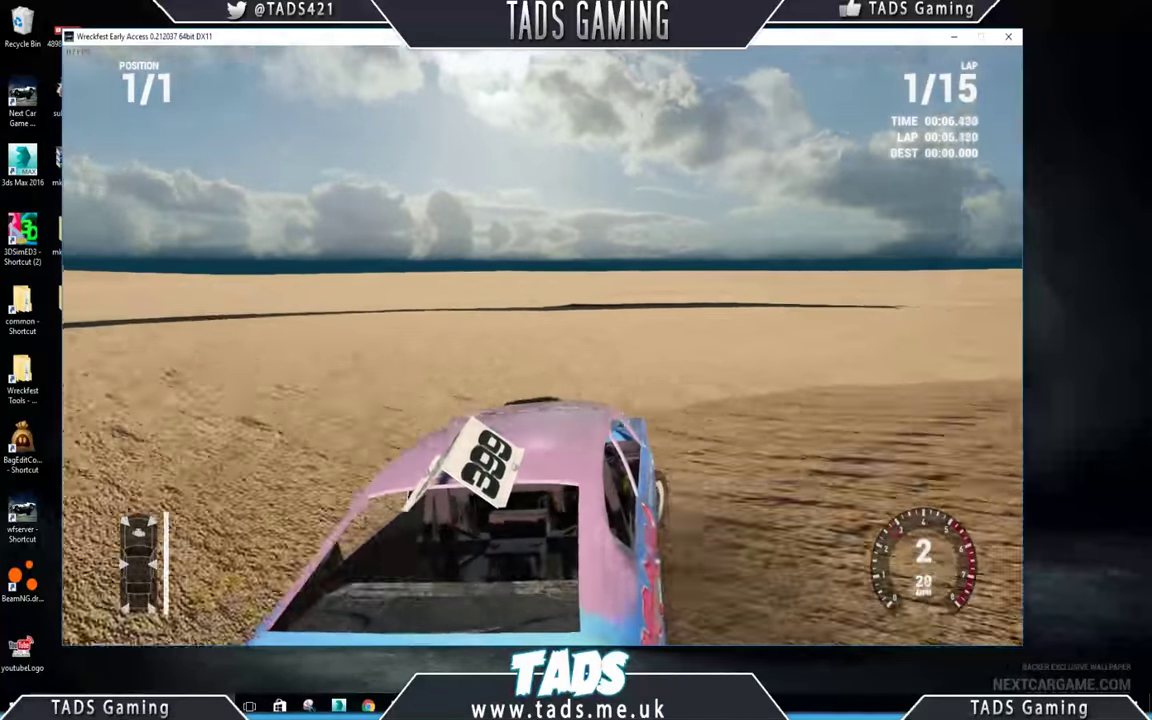
key(Up)
key(Right)
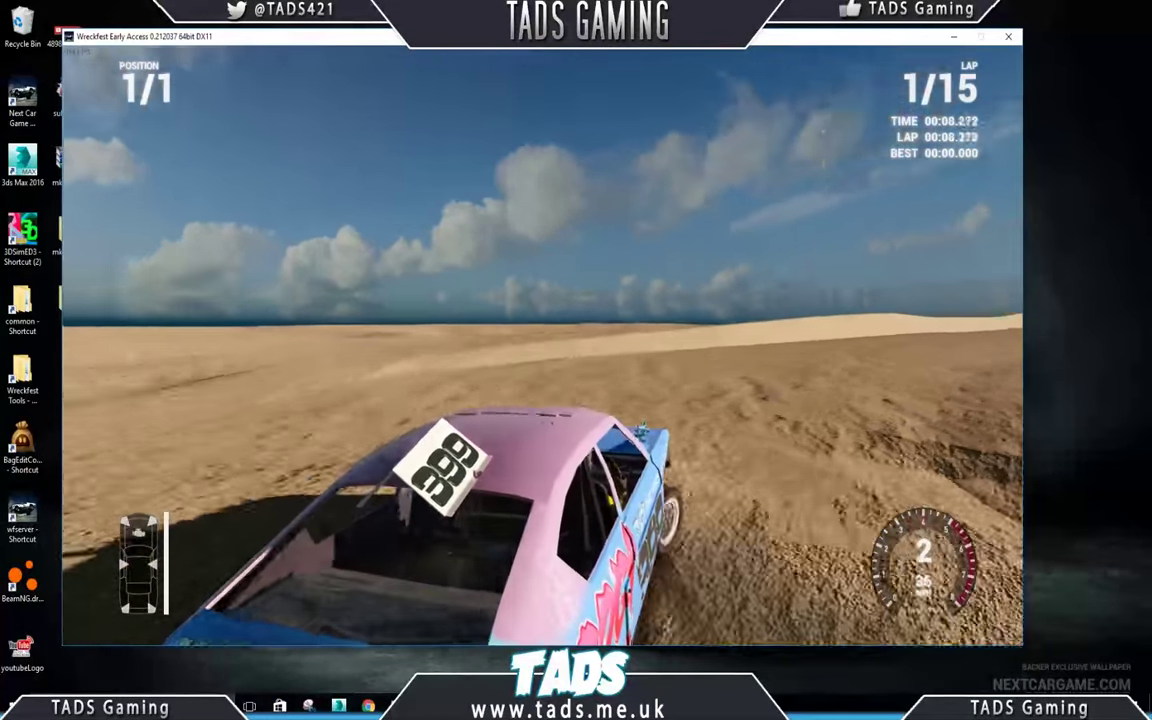
Step: Brake out of the bend, straighten up alongside the sand bank, and accelerate into the following right-hand turn
key(Down)
key(Right)
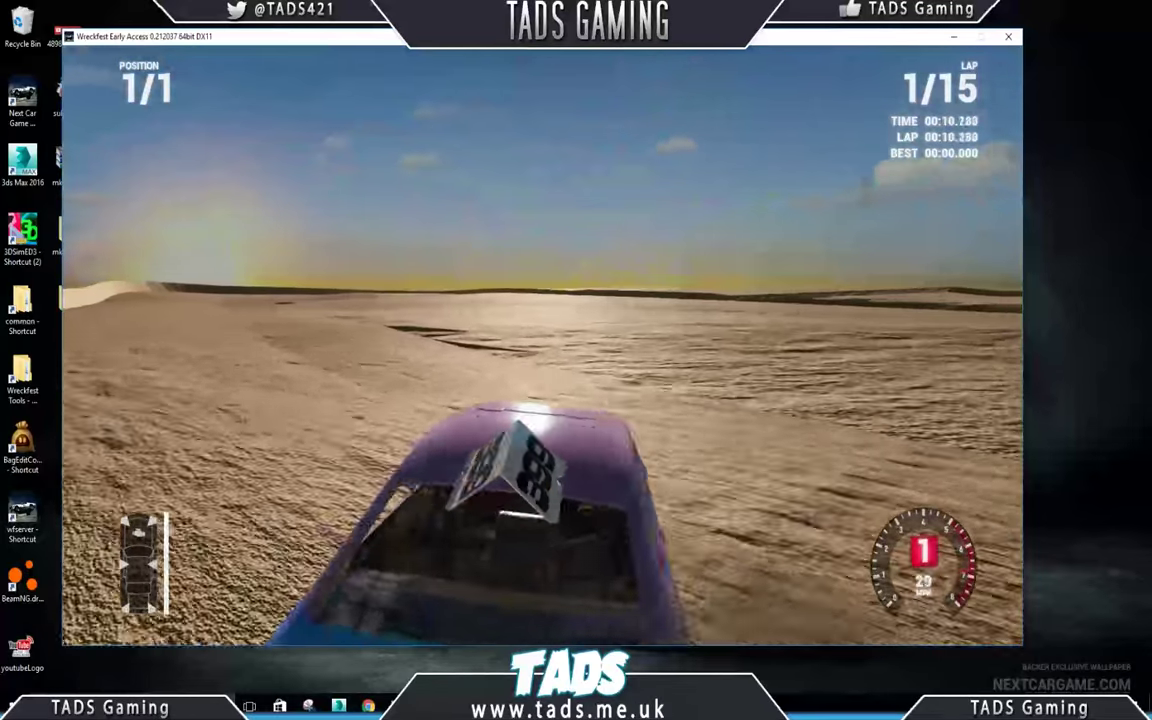
key(Up)
key(Left)
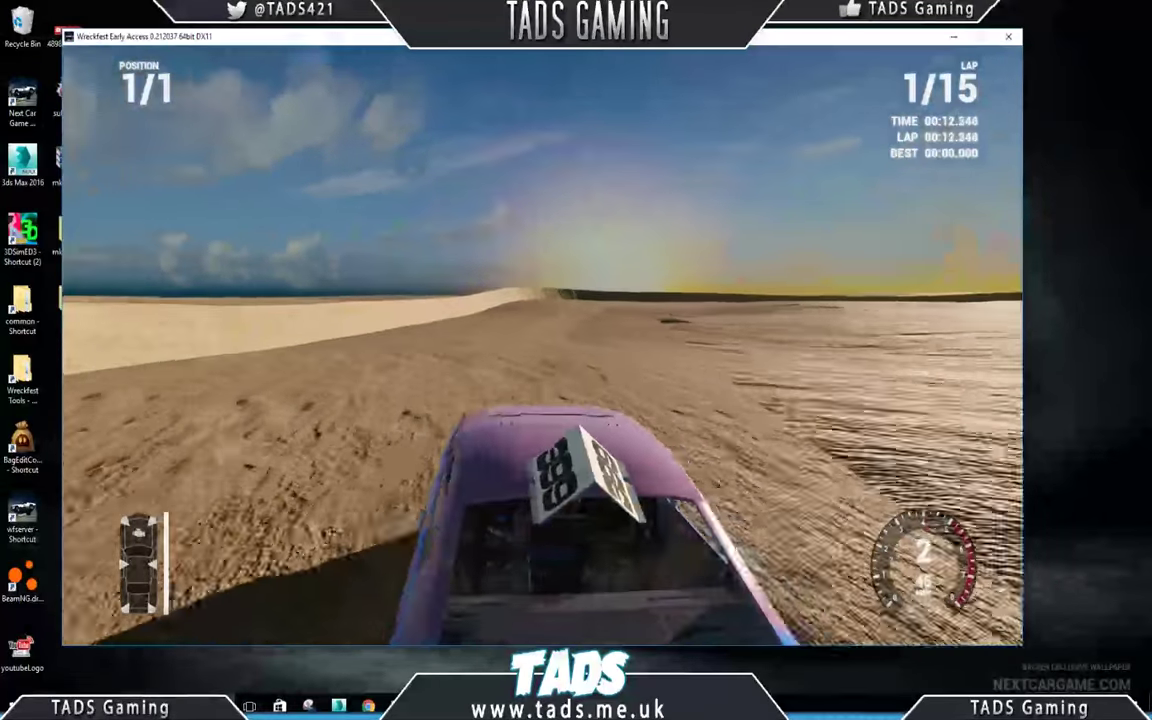
key(Up)
key(Right)
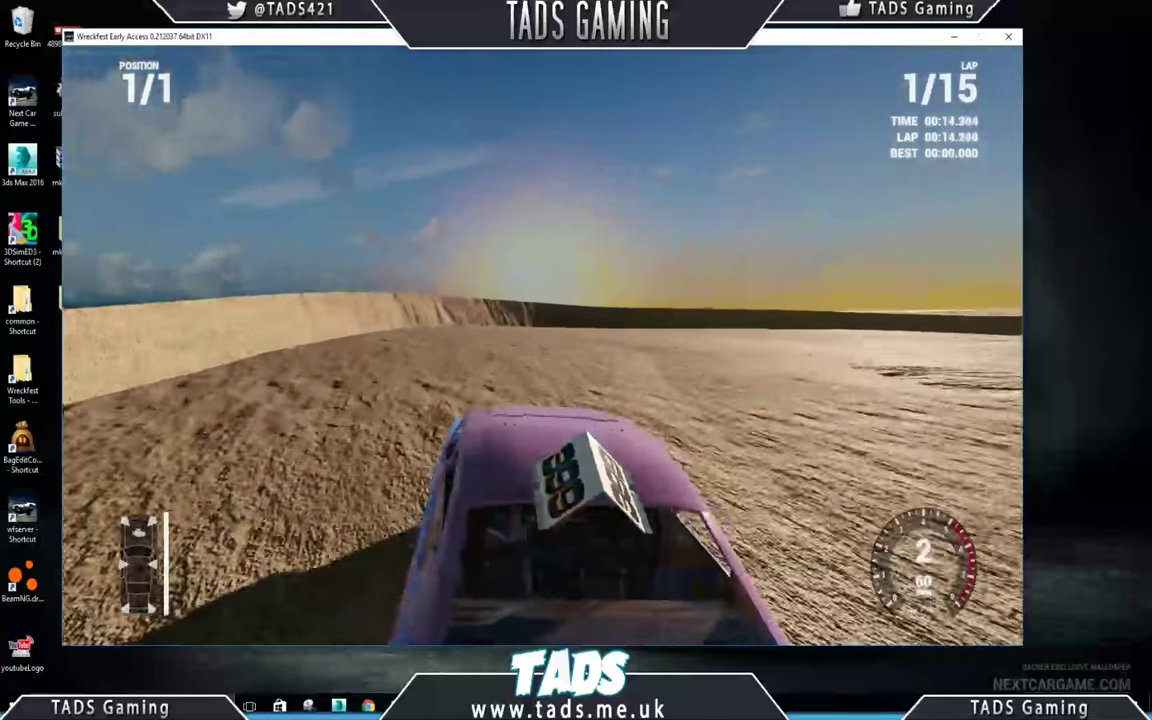
key(Up)
key(Right)
key(Up)
key(Right)
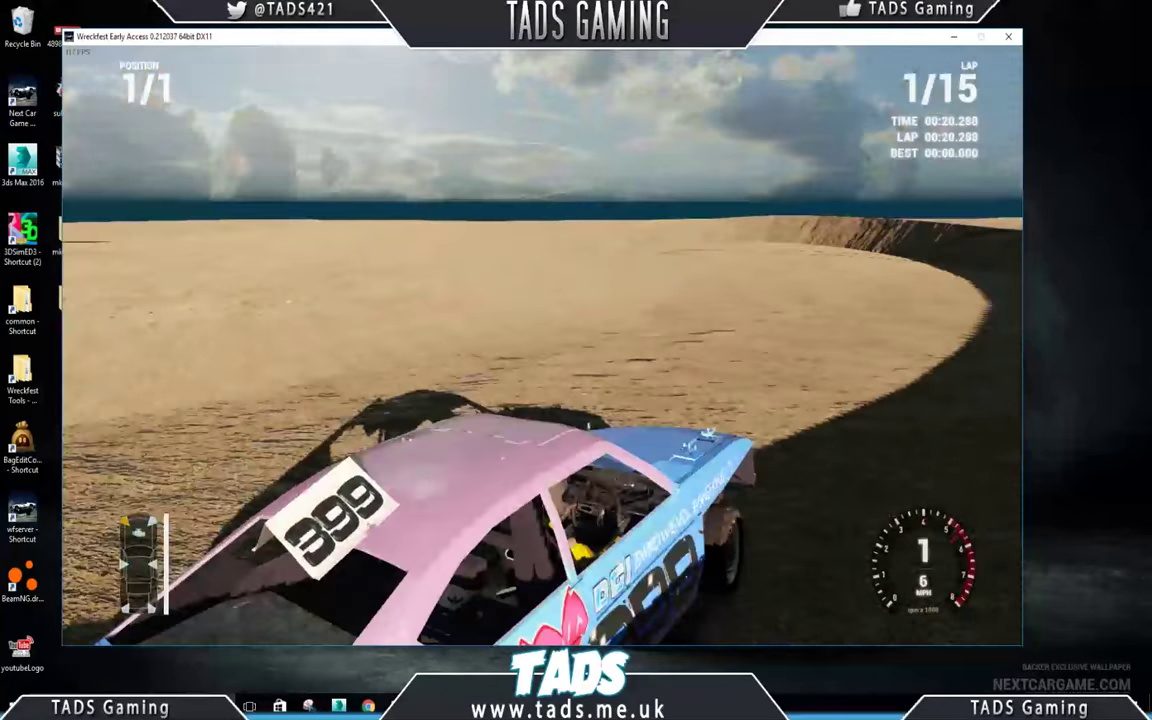
Step: Drive another circuit of the sand track, sliding right through the bend, braking, and accelerating along the bank
key(Up)
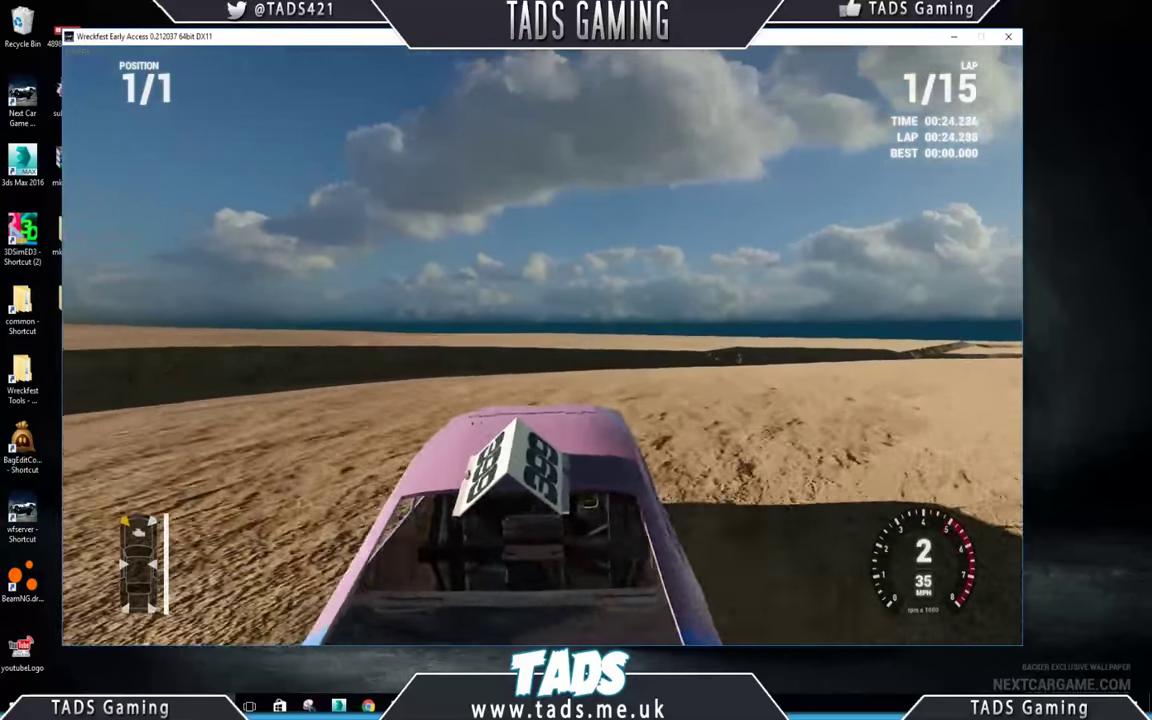
key(Right)
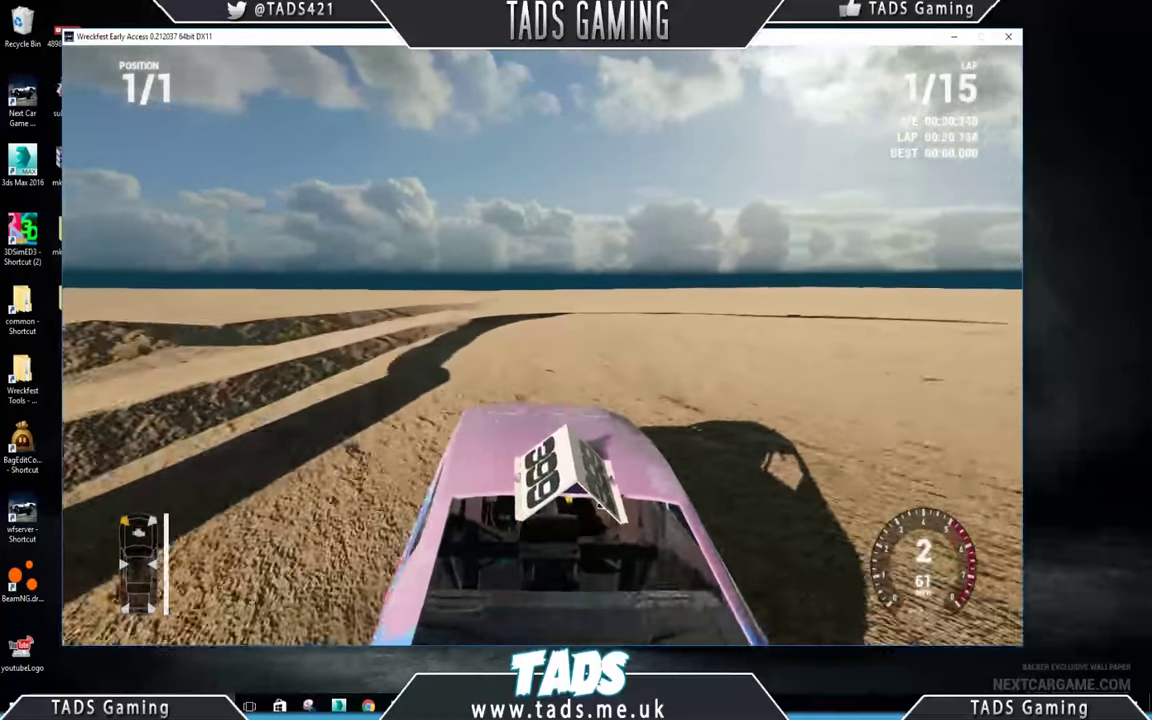
key(Left)
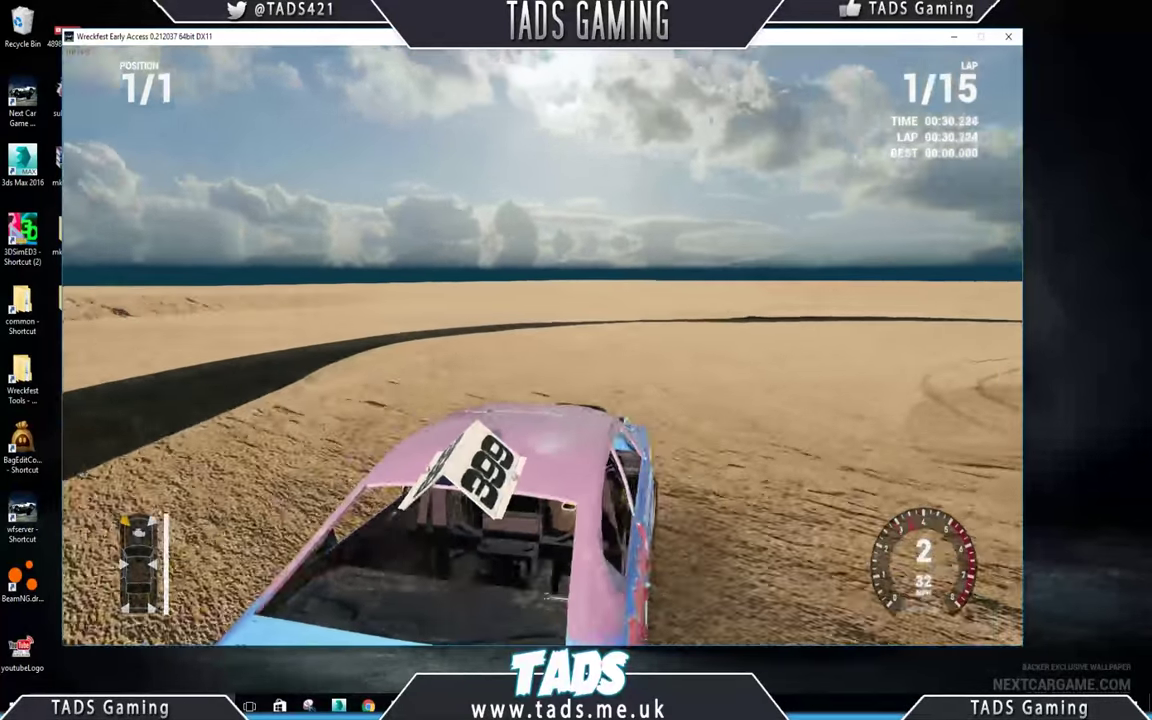
key(Right)
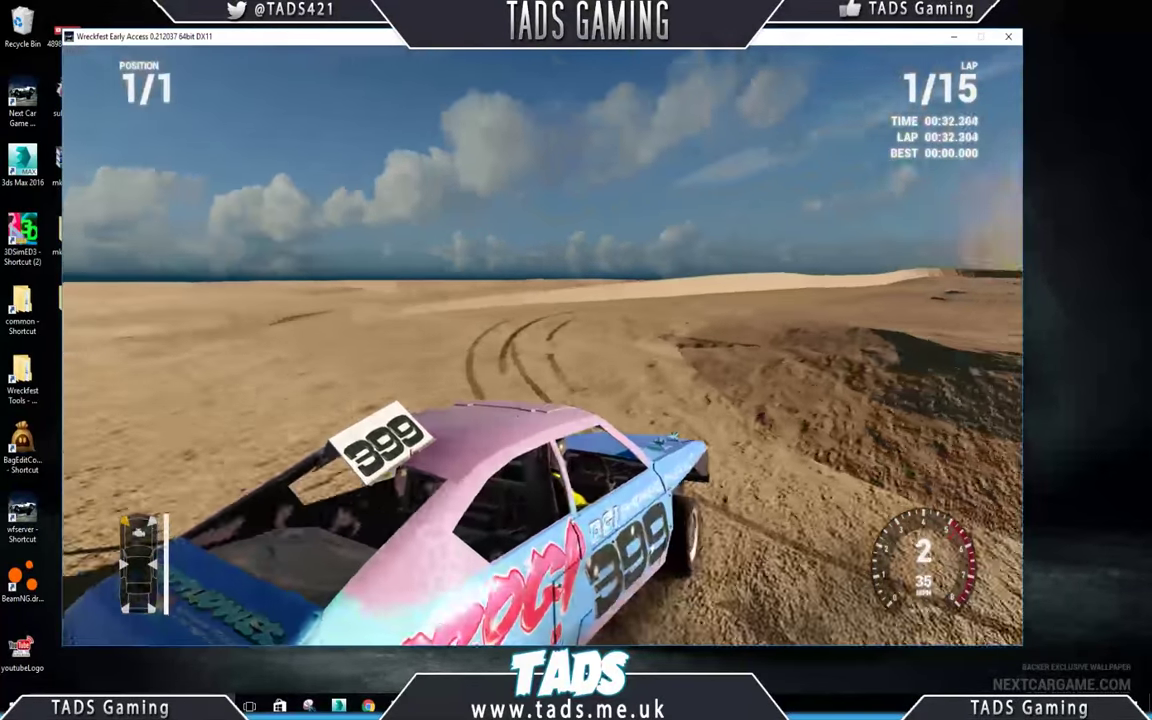
key(Down)
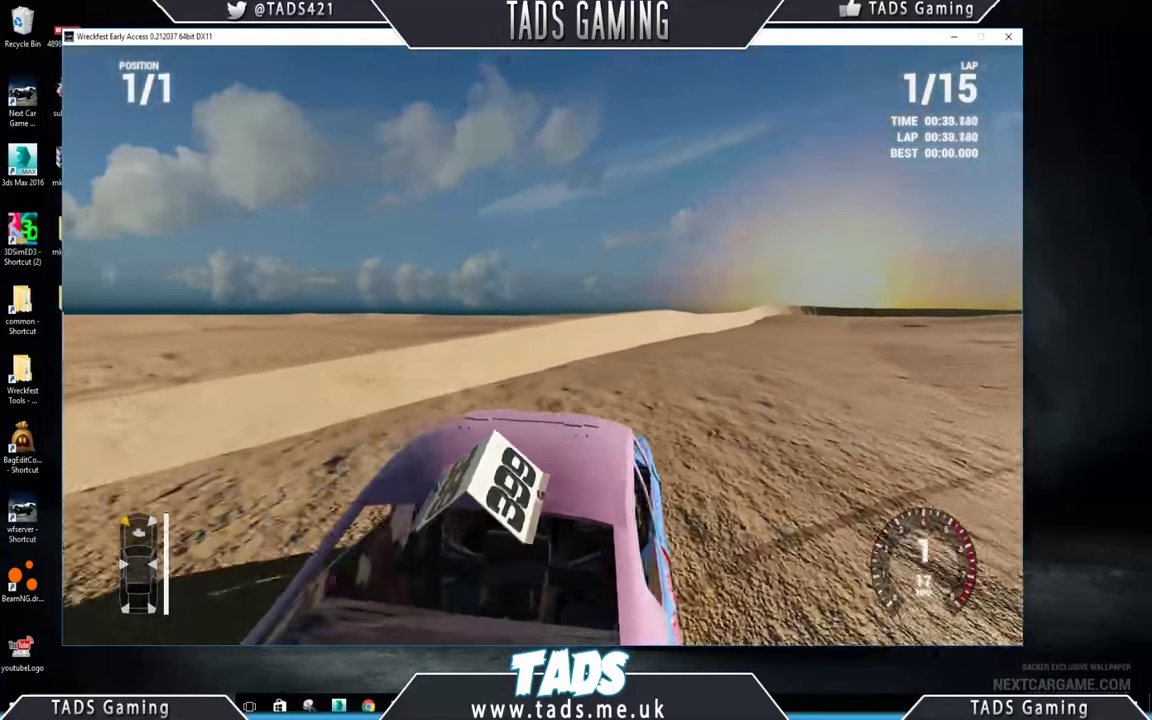
key(Up)
key(Up)
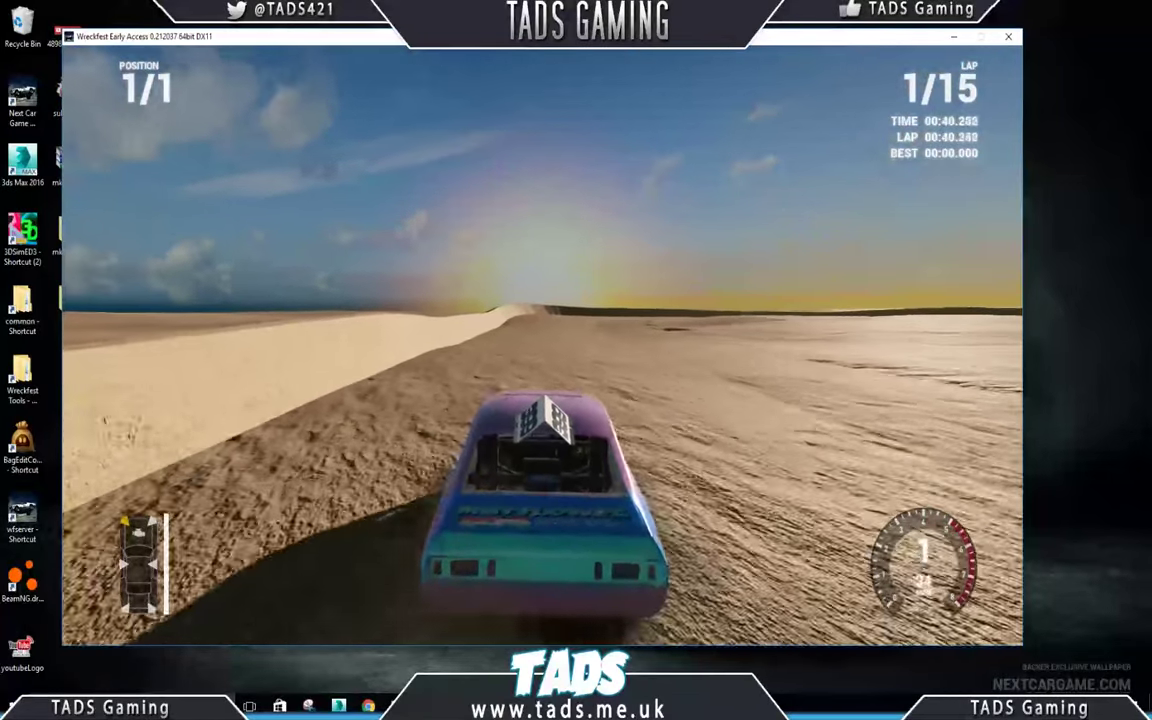